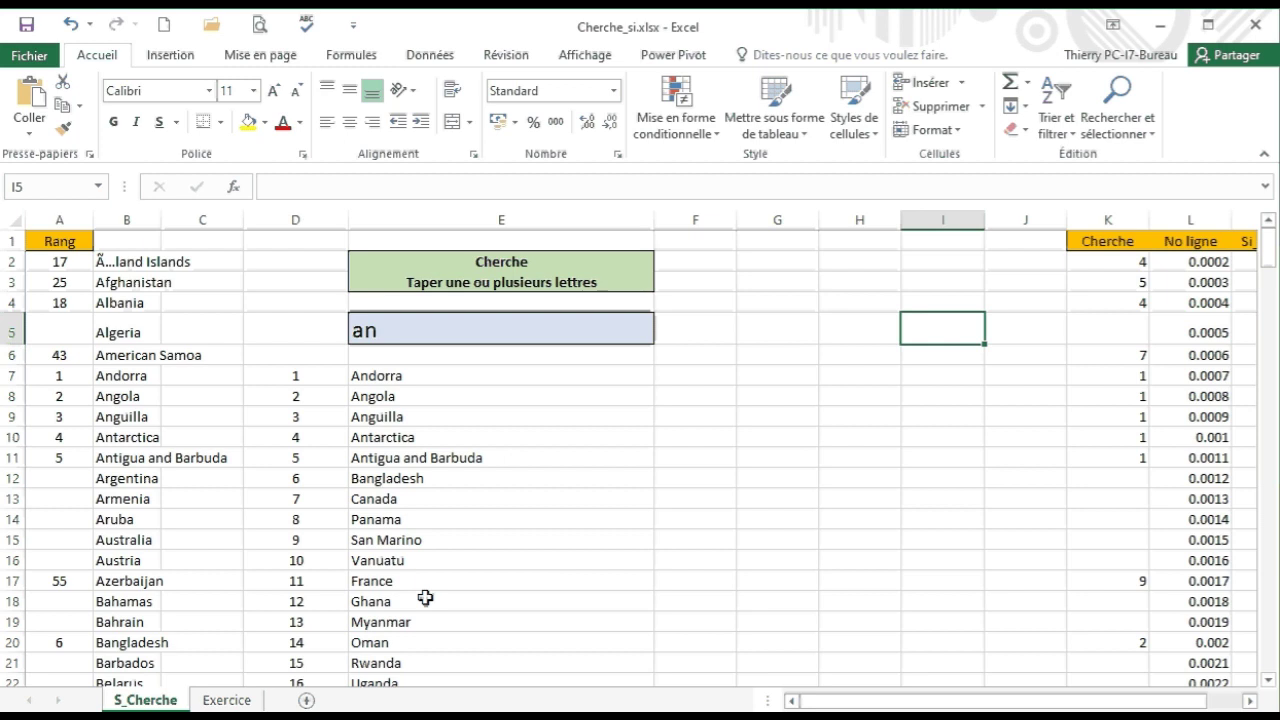
On the Exercice sheet, insert the CHERCHE function into cell K2 under the Cherche header.
{"action": "left_click", "coordinate": [227, 700]}
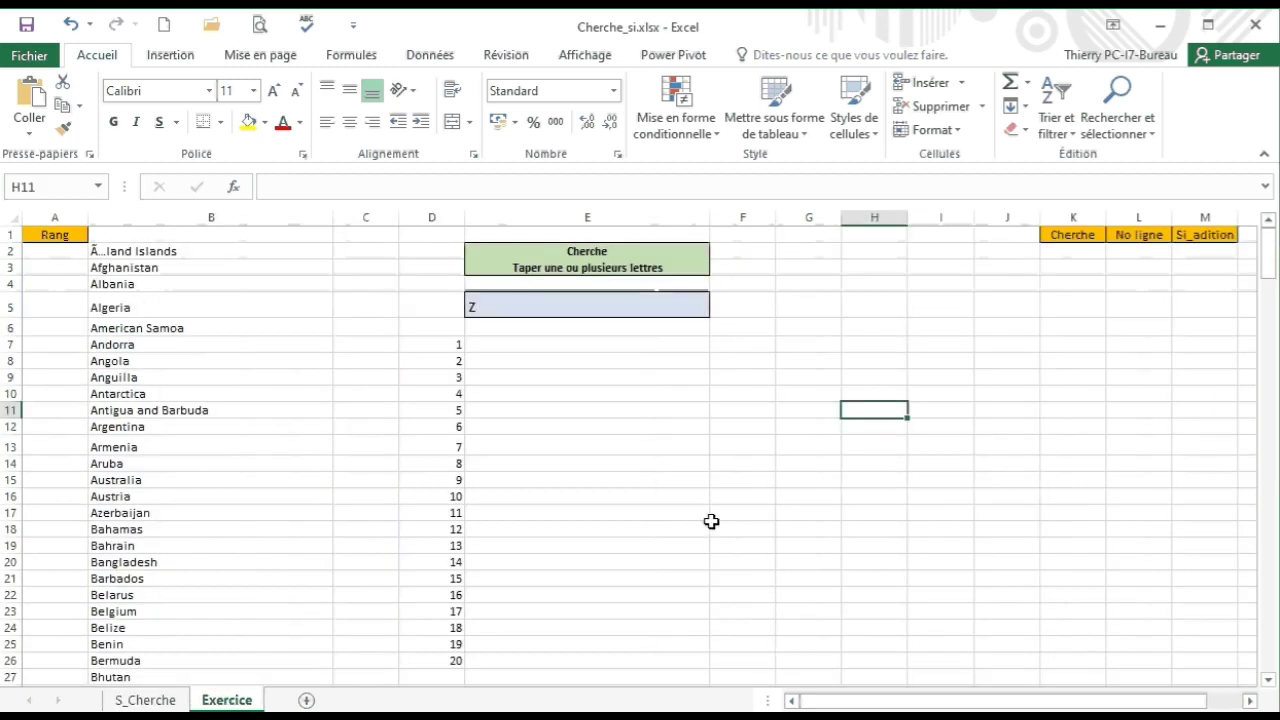
{"action": "left_click", "coordinate": [1068, 251]}
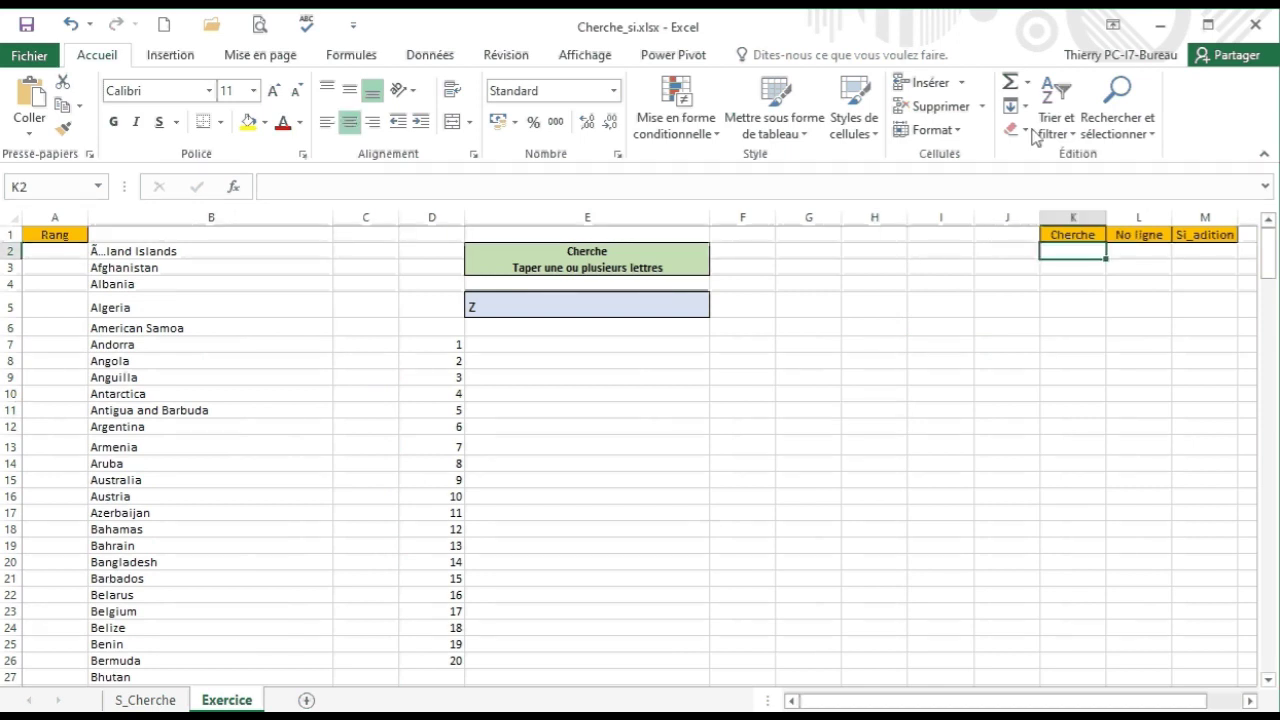
{"action": "left_click", "coordinate": [1029, 84]}
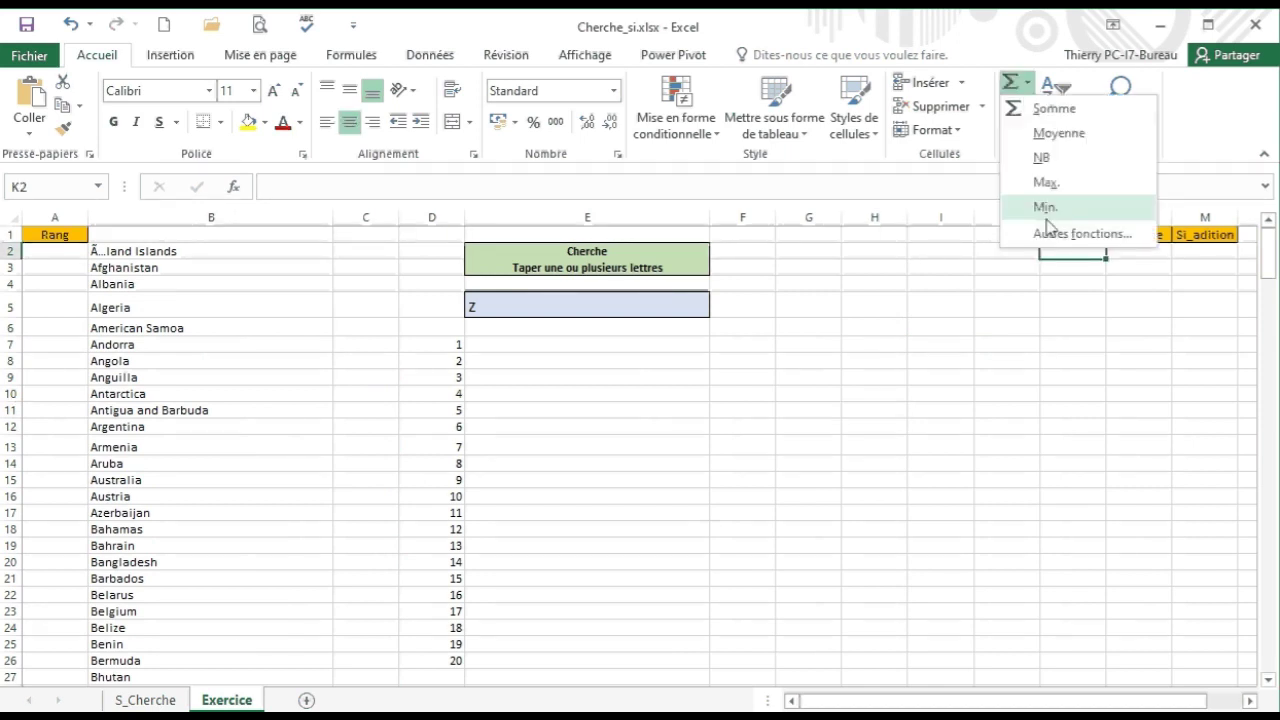
{"action": "left_click", "coordinate": [1050, 233]}
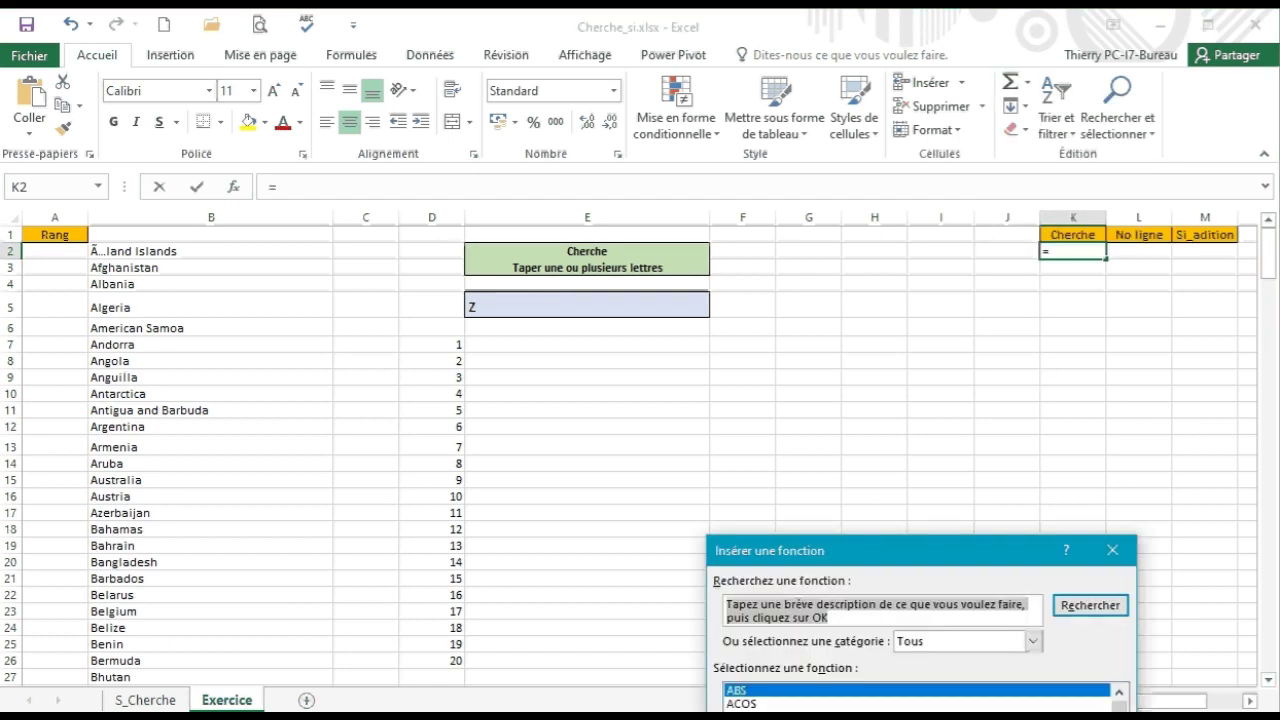
{"action": "left_click", "coordinate": [800, 717]}
{"action": "scroll", "coordinate": [800, 697], "scroll_direction": "down", "scroll_amount": 15}
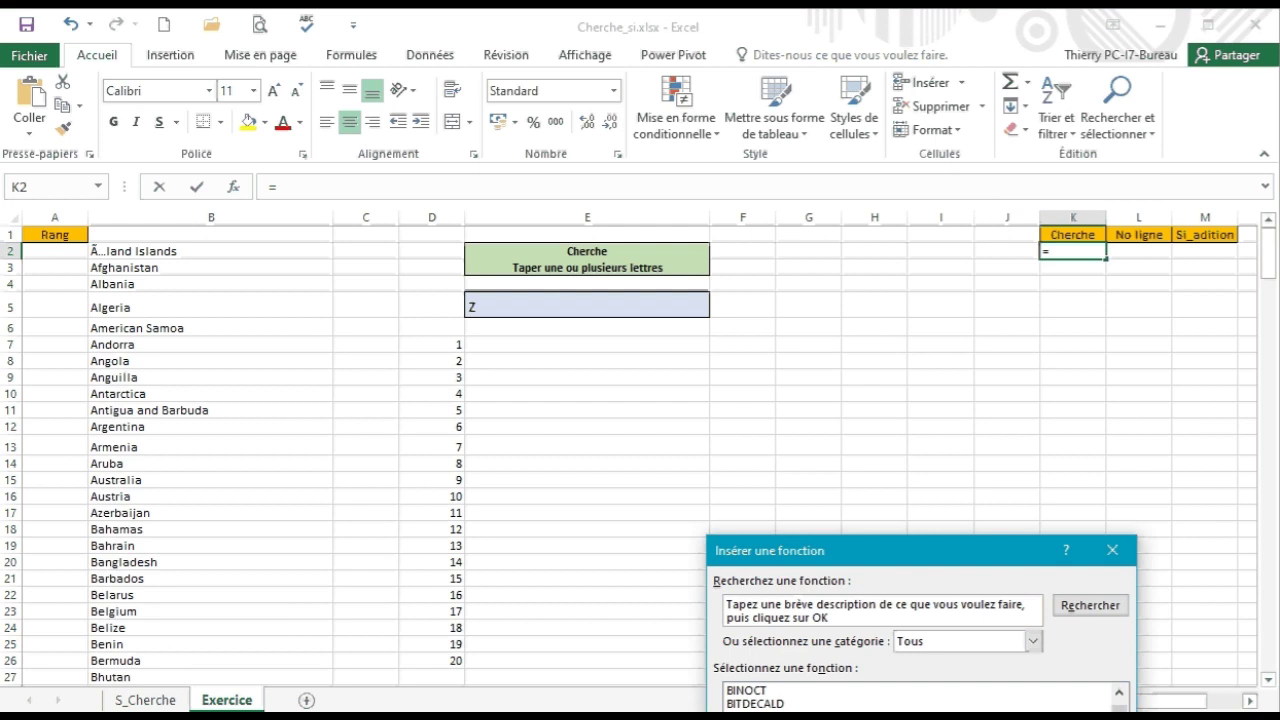
{"action": "scroll", "coordinate": [800, 697], "scroll_direction": "down", "scroll_amount": 4}
{"action": "left_click", "coordinate": [970, 717]}
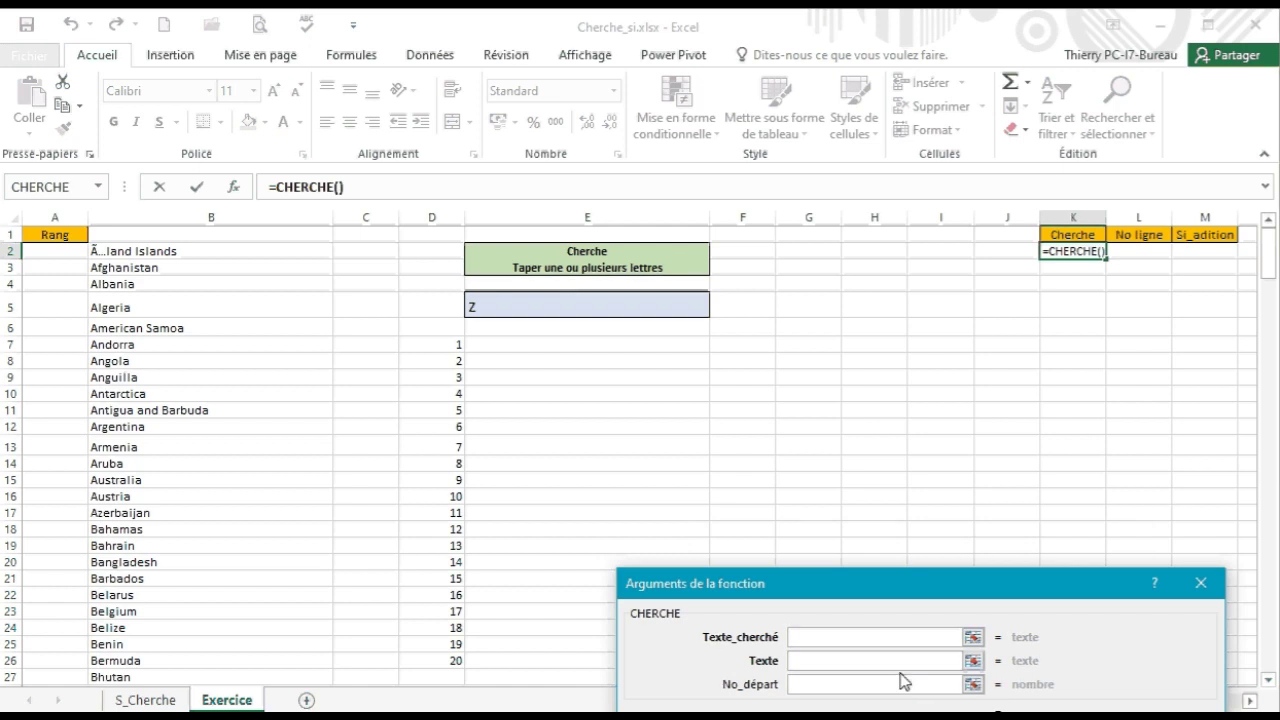
Complete the CHERCHE arguments with absolute $E$5 as the searched text, B2 as the text and 1 as the start number.
{"action": "left_click", "coordinate": [507, 302]}
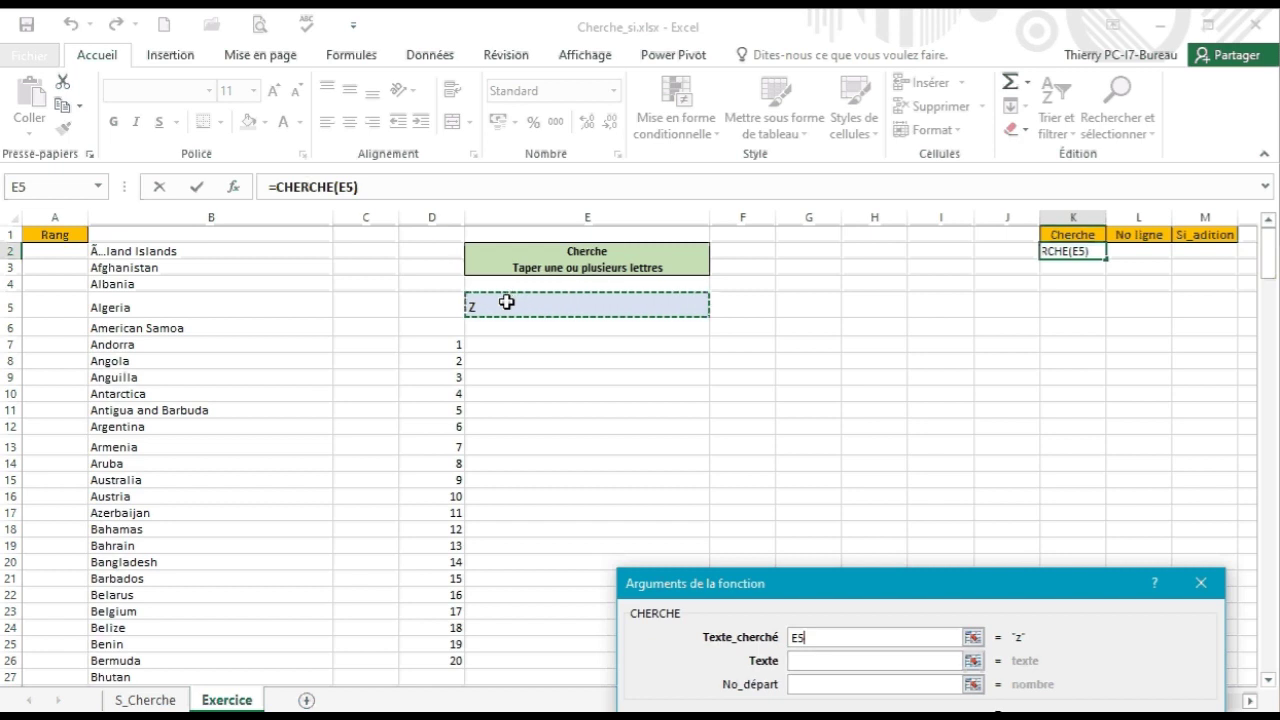
{"action": "key", "text": "F4"}
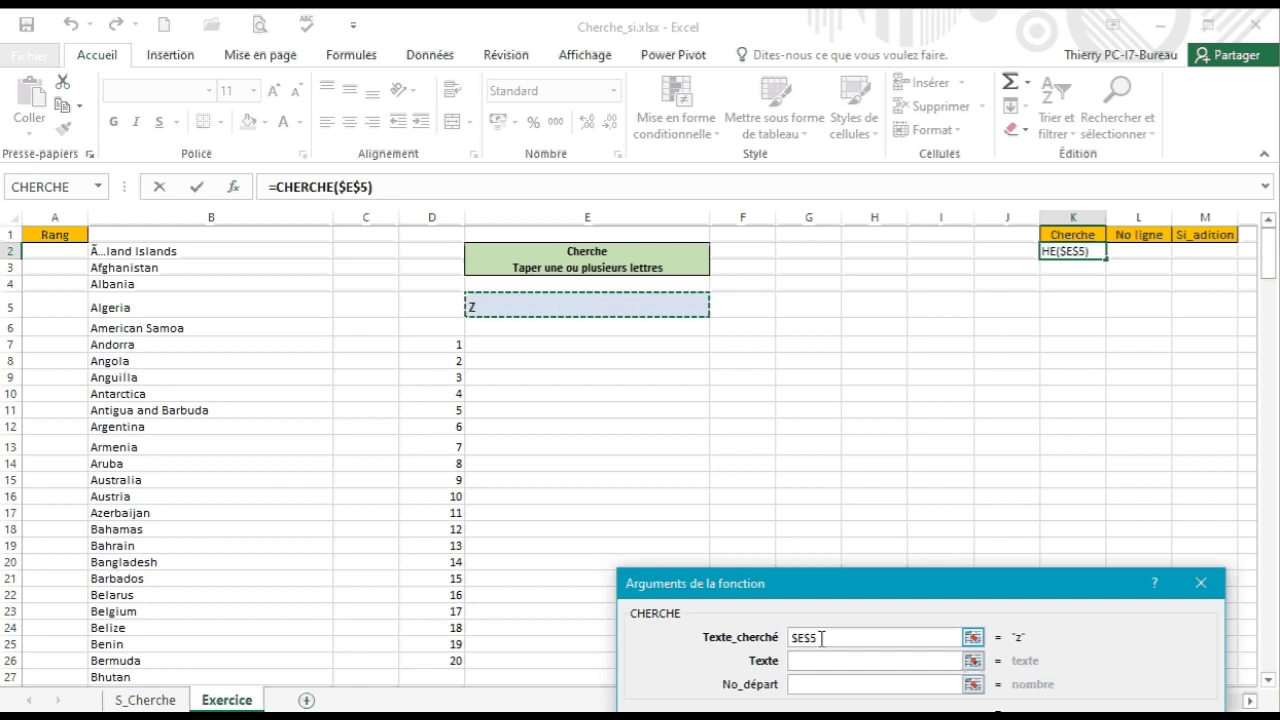
{"action": "left_click", "coordinate": [813, 659]}
{"action": "left_click", "coordinate": [805, 662]}
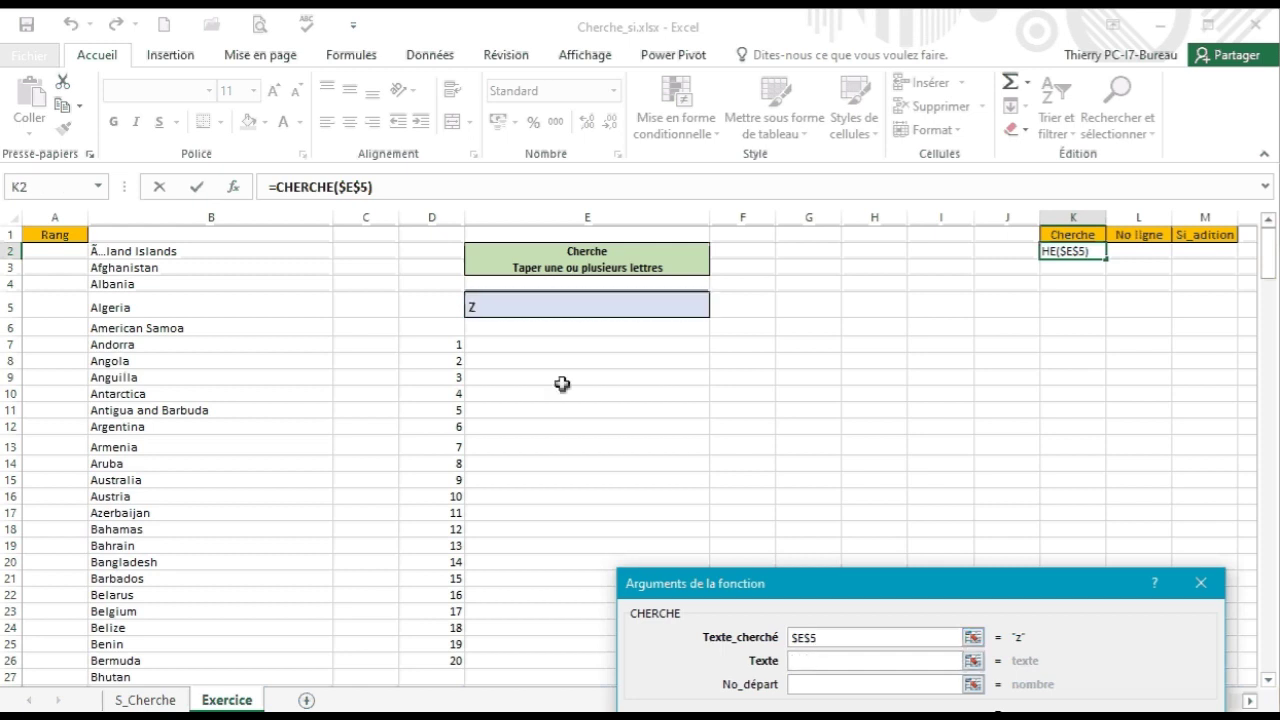
{"action": "left_click", "coordinate": [120, 250]}
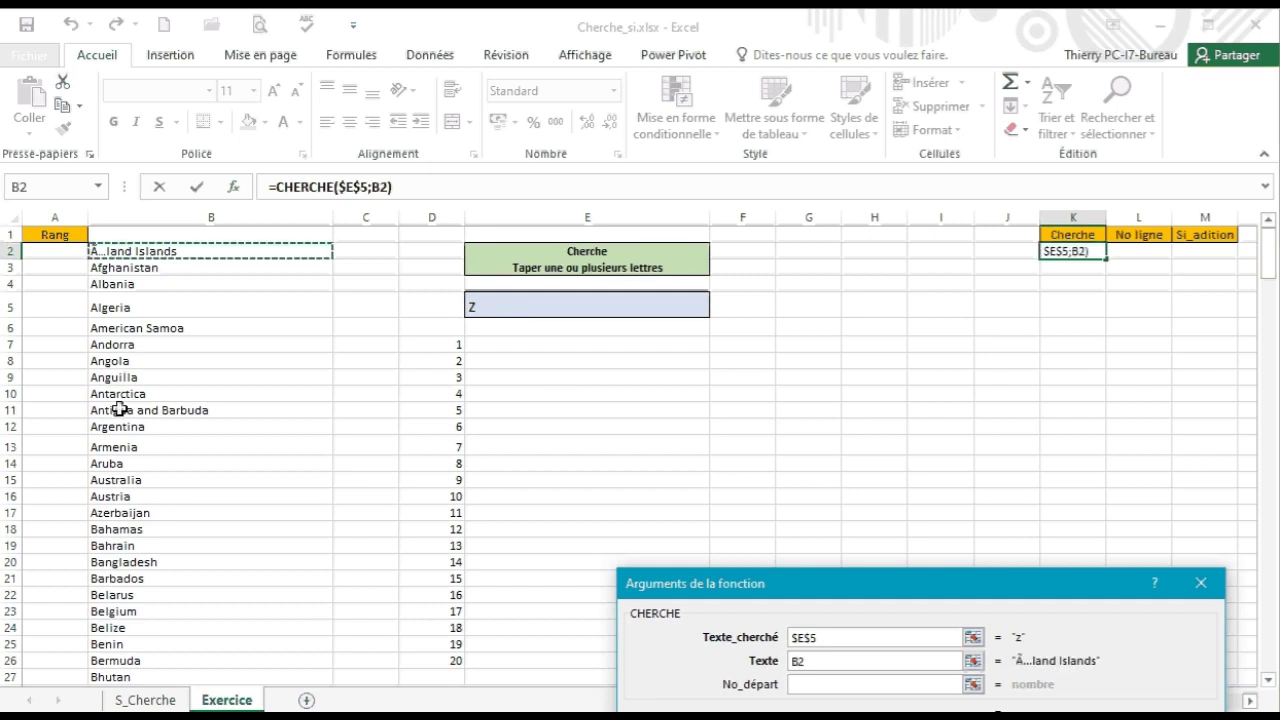
{"action": "left_click", "coordinate": [802, 684]}
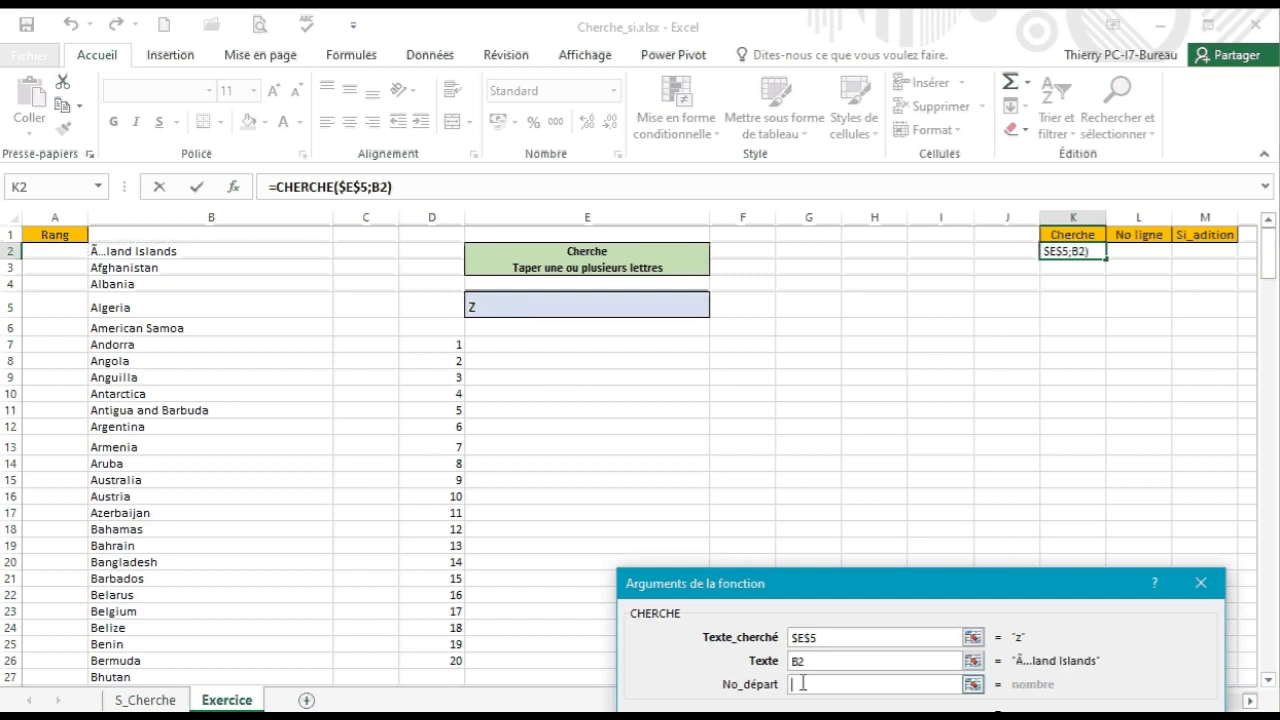
{"action": "type", "text": "1"}
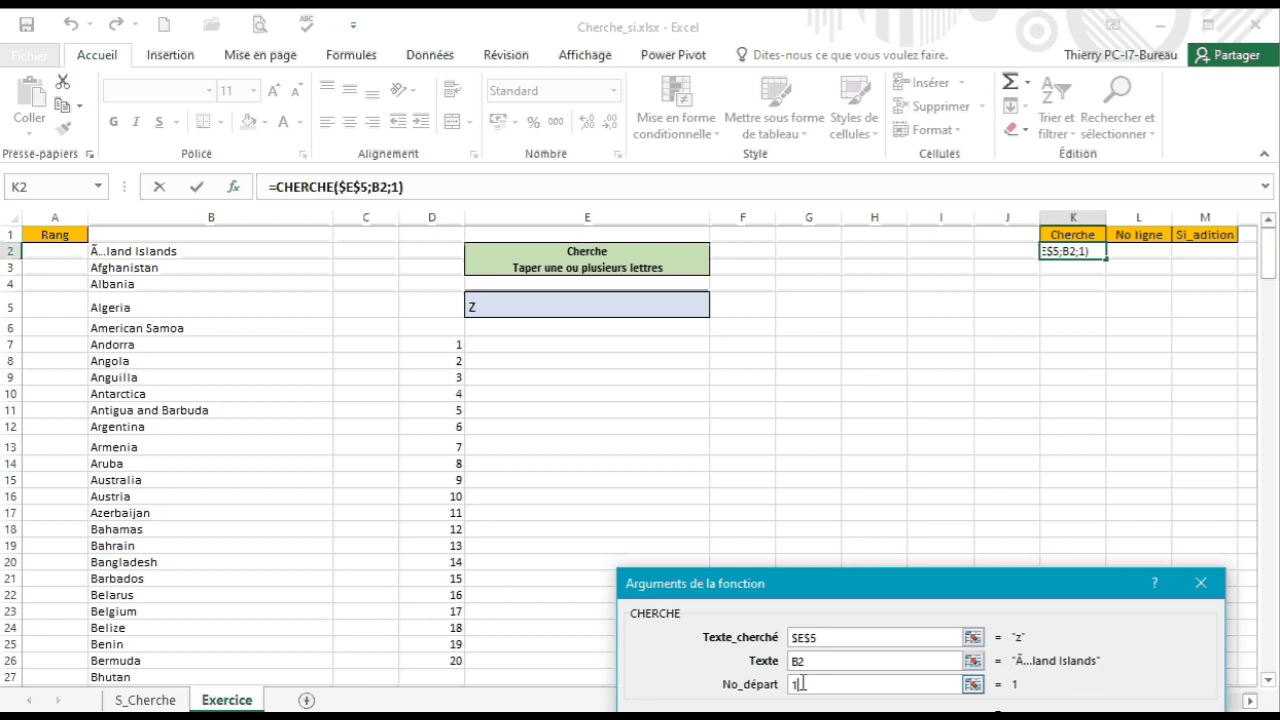
{"action": "key", "text": "Return"}
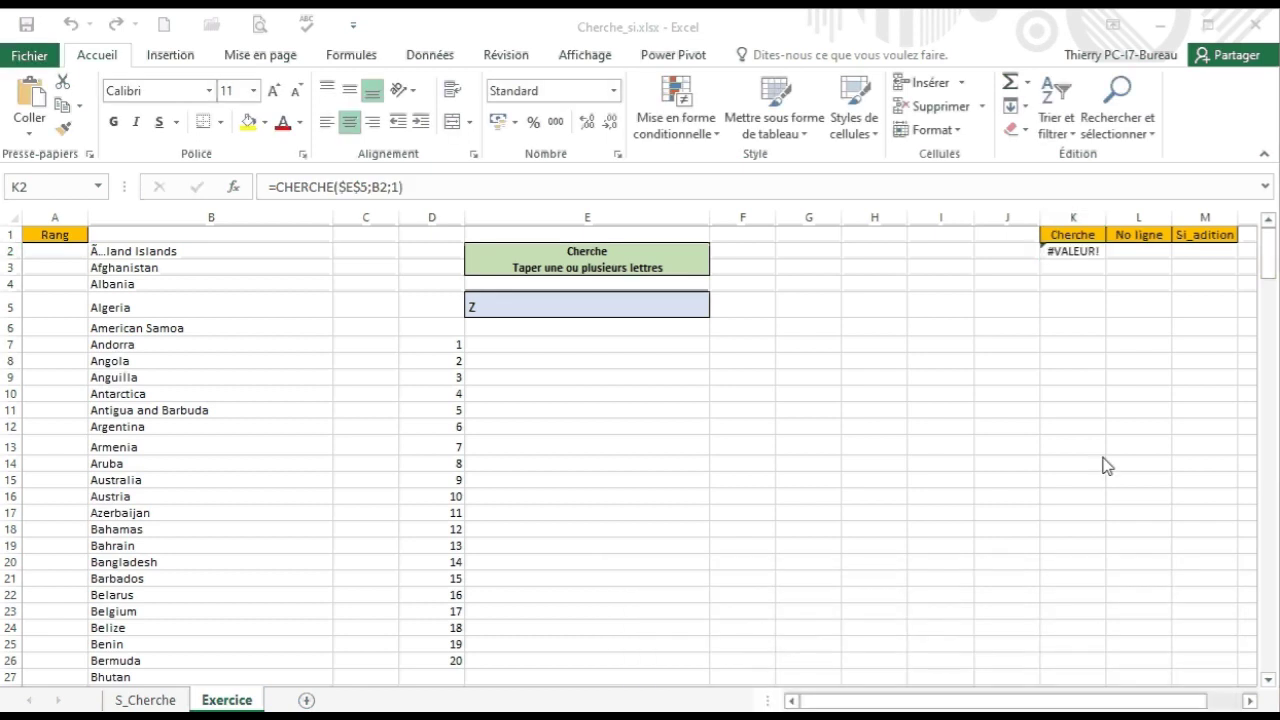
Copy the K2 formula down to K242 and check the Azerbaijan and Belize rows.
{"action": "left_click", "coordinate": [1066, 252]}
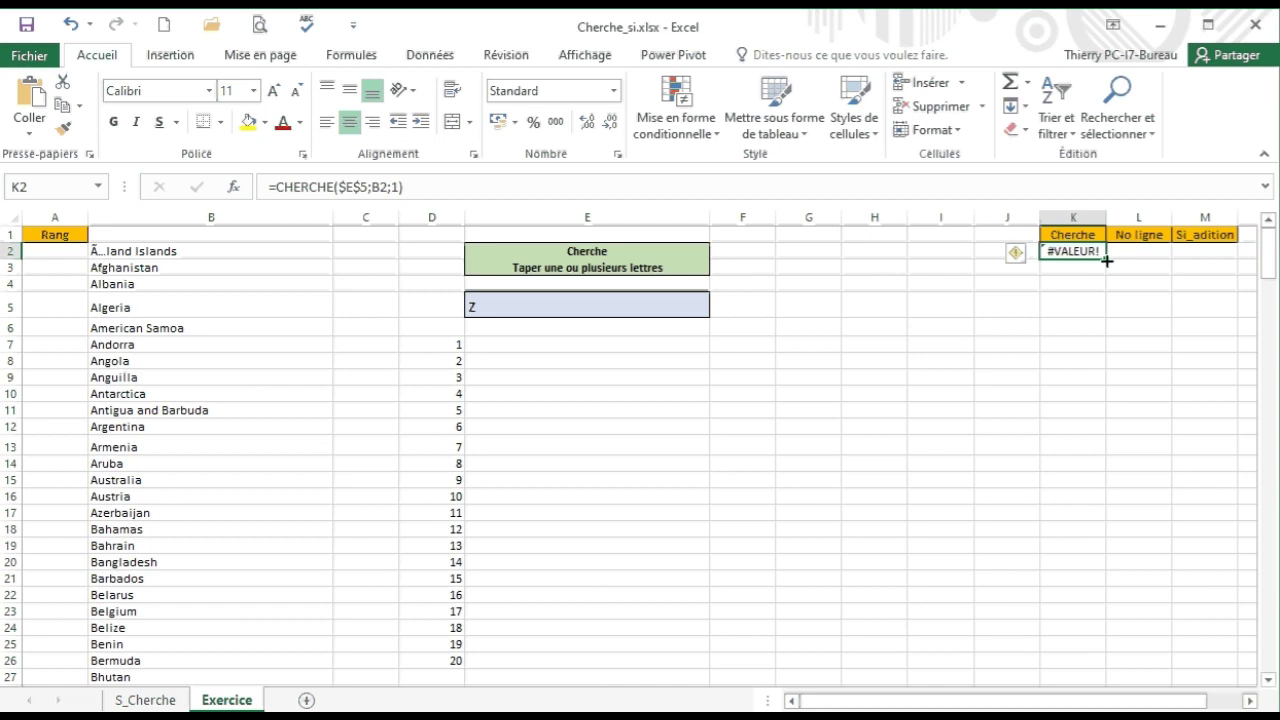
{"action": "left_click_drag", "start_coordinate": [1107, 260], "coordinate": [1084, 639]}
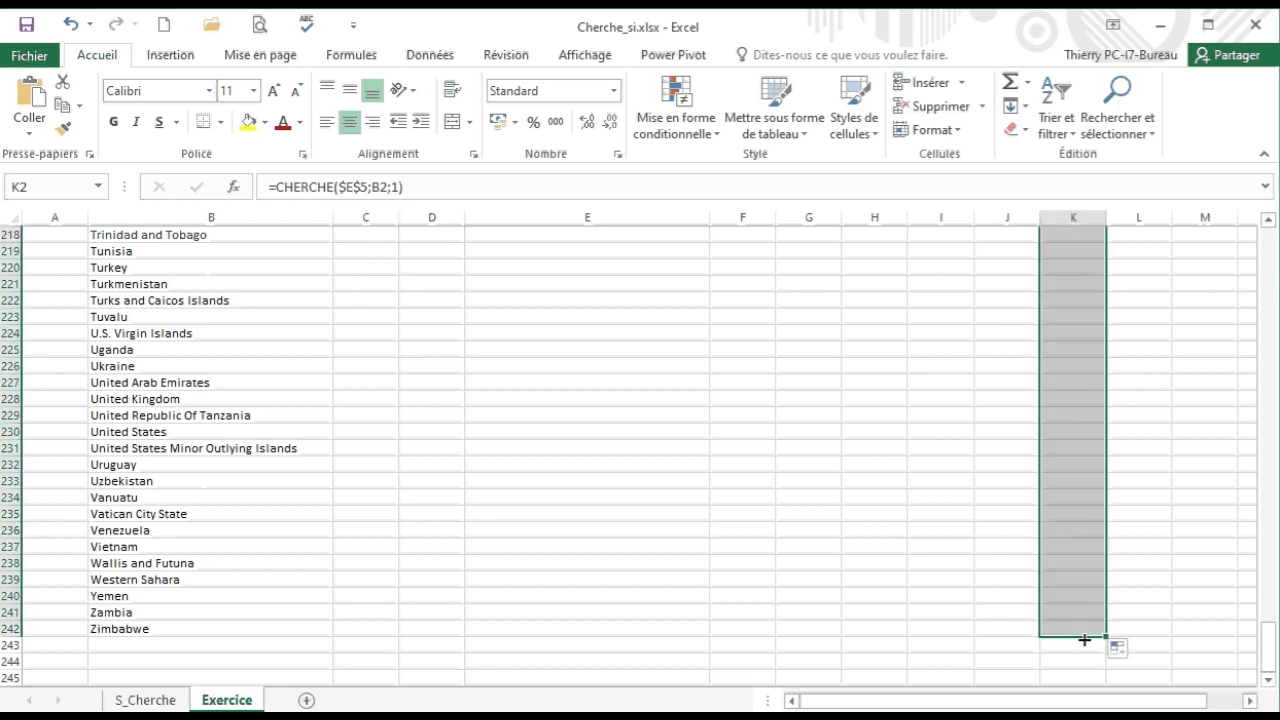
{"action": "left_click", "coordinate": [1273, 258]}
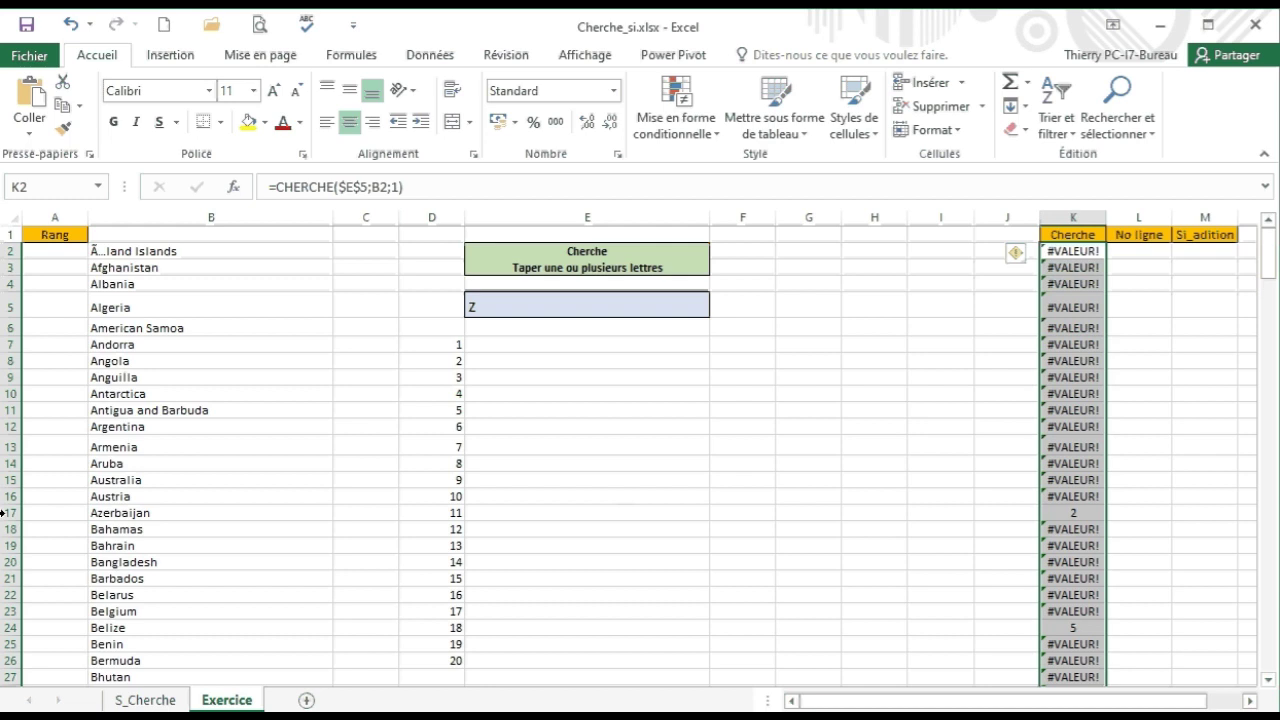
{"action": "left_click", "coordinate": [3, 512]}
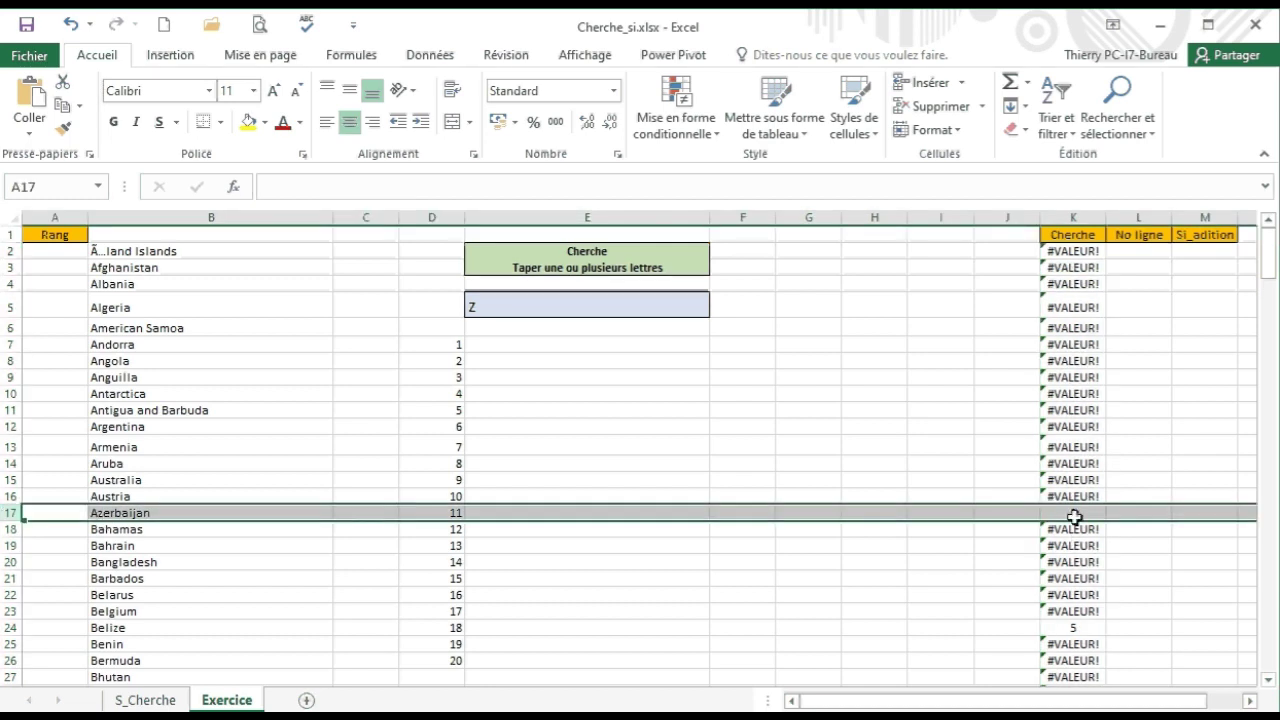
{"action": "left_click", "coordinate": [7, 628]}
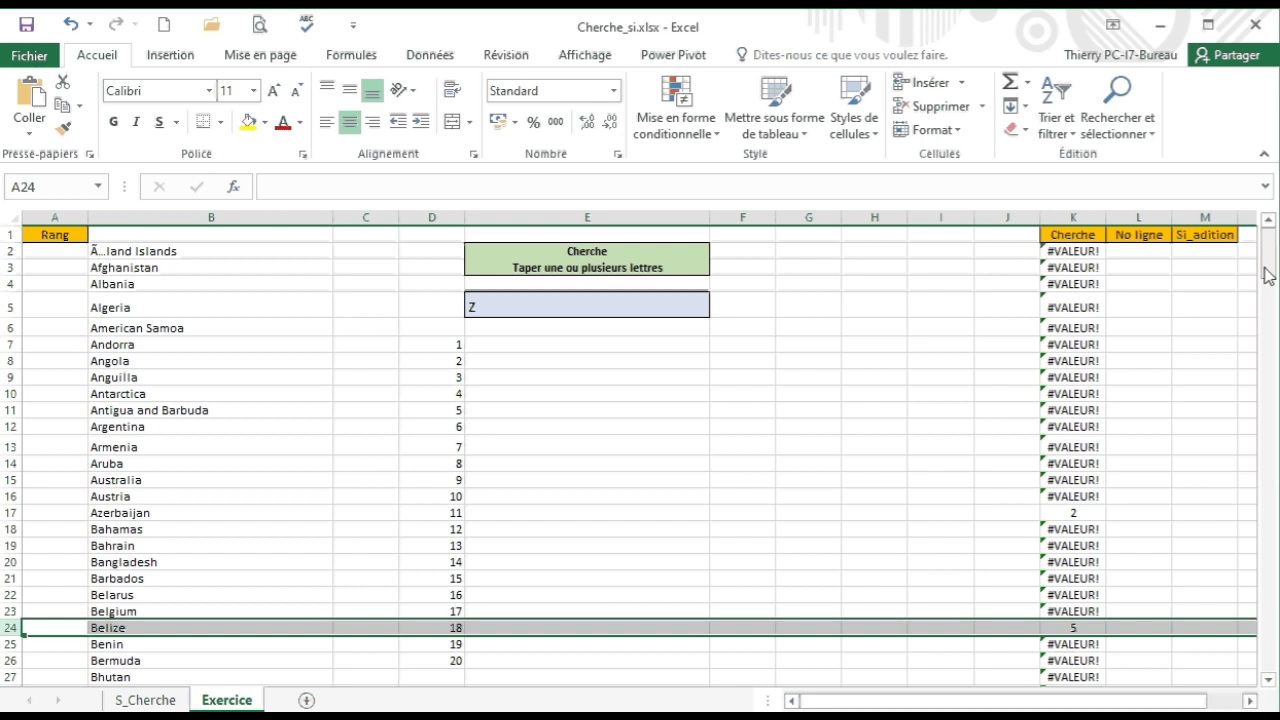
{"action": "left_click", "coordinate": [1190, 307]}
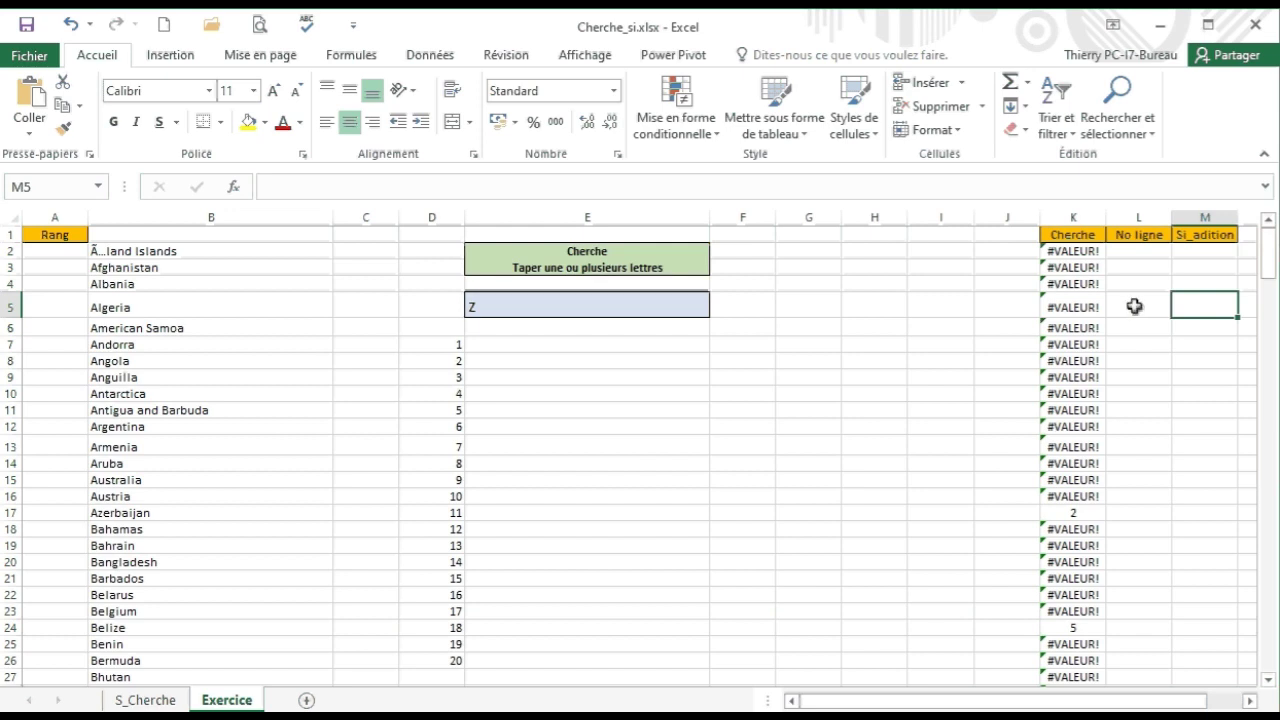
Wrap the K2 formula in SIERREUR with "" as the error value and fill it down the Cherche column.
{"action": "left_click", "coordinate": [1074, 251]}
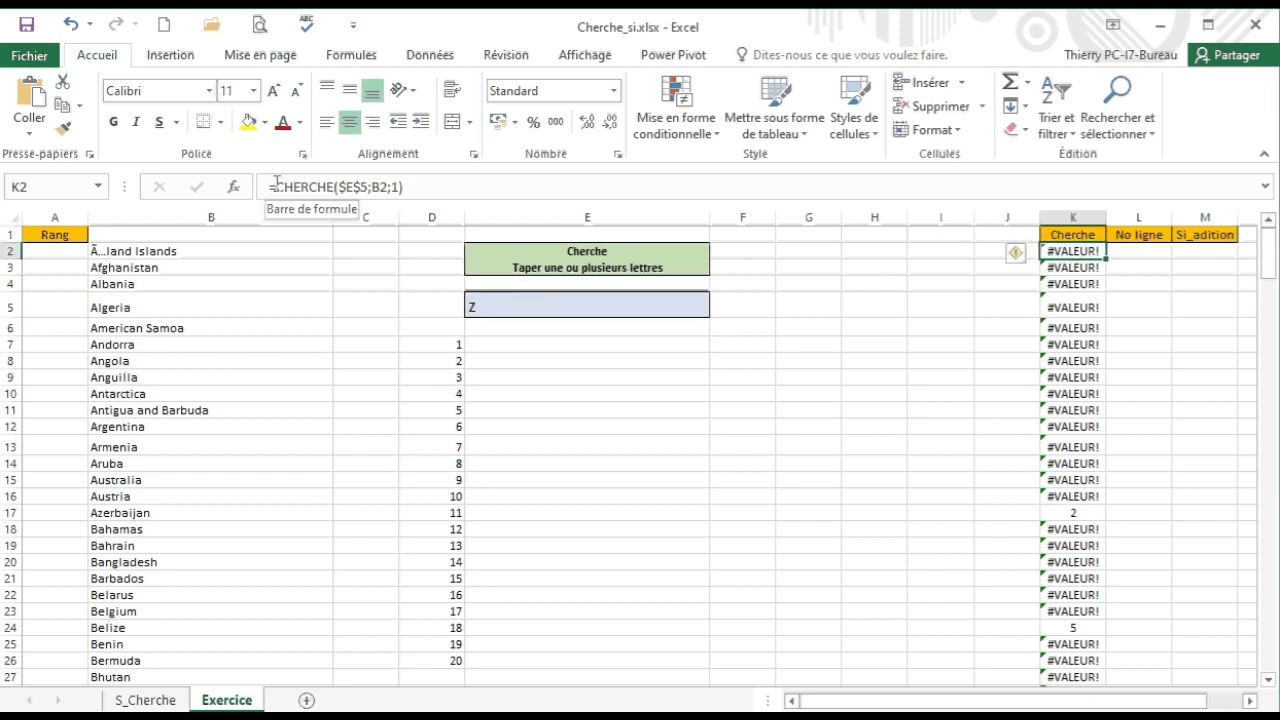
{"action": "left_click", "coordinate": [275, 186]}
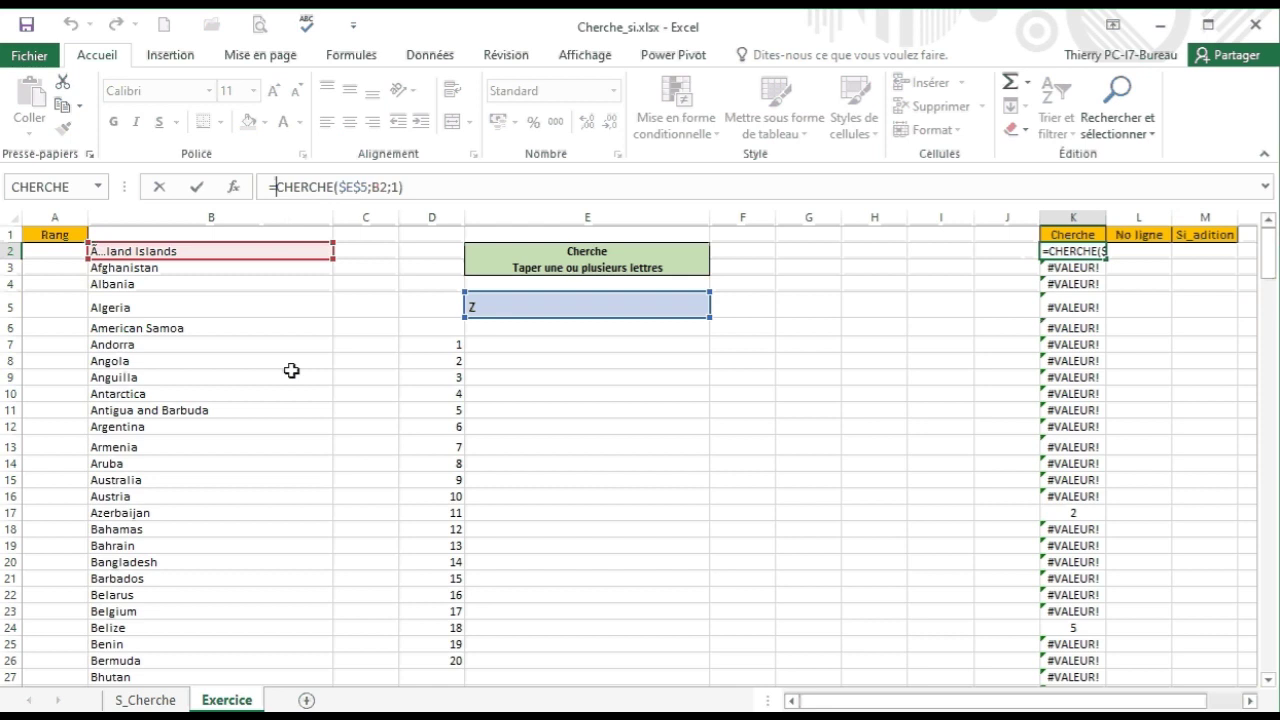
{"action": "type", "text": "si"}
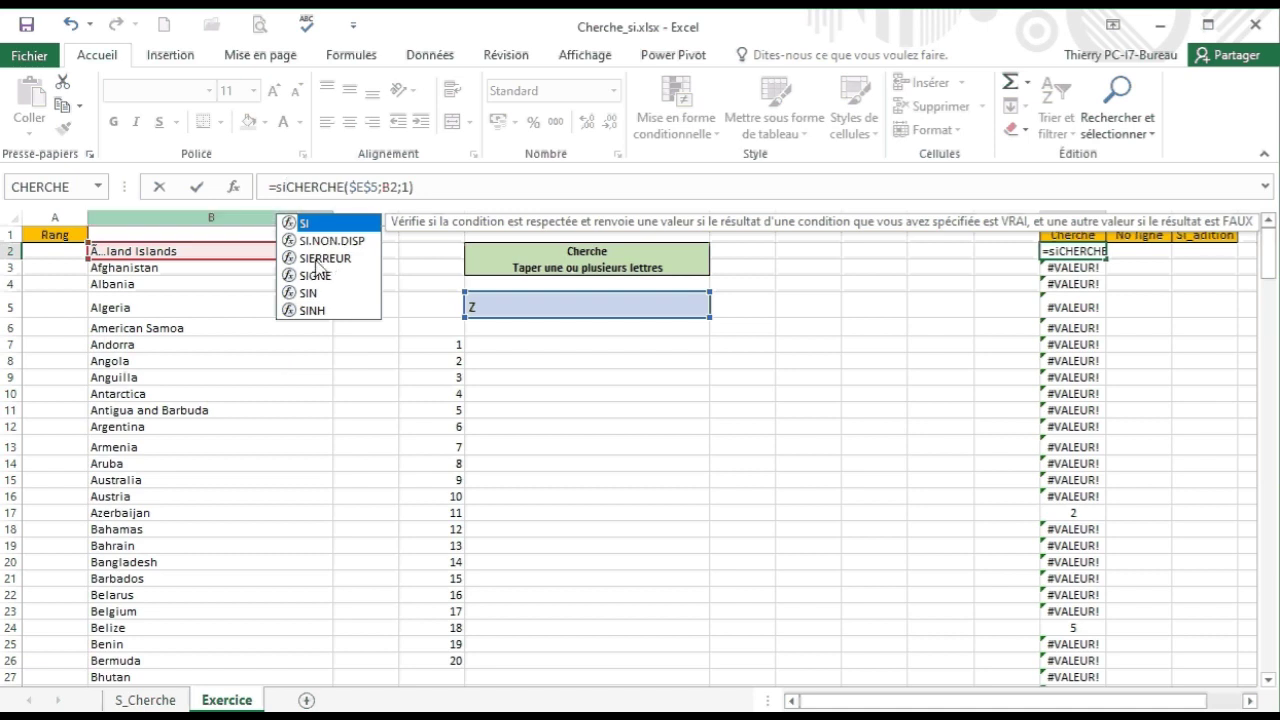
{"action": "left_click", "coordinate": [316, 260]}
{"action": "double_click", "coordinate": [316, 260]}
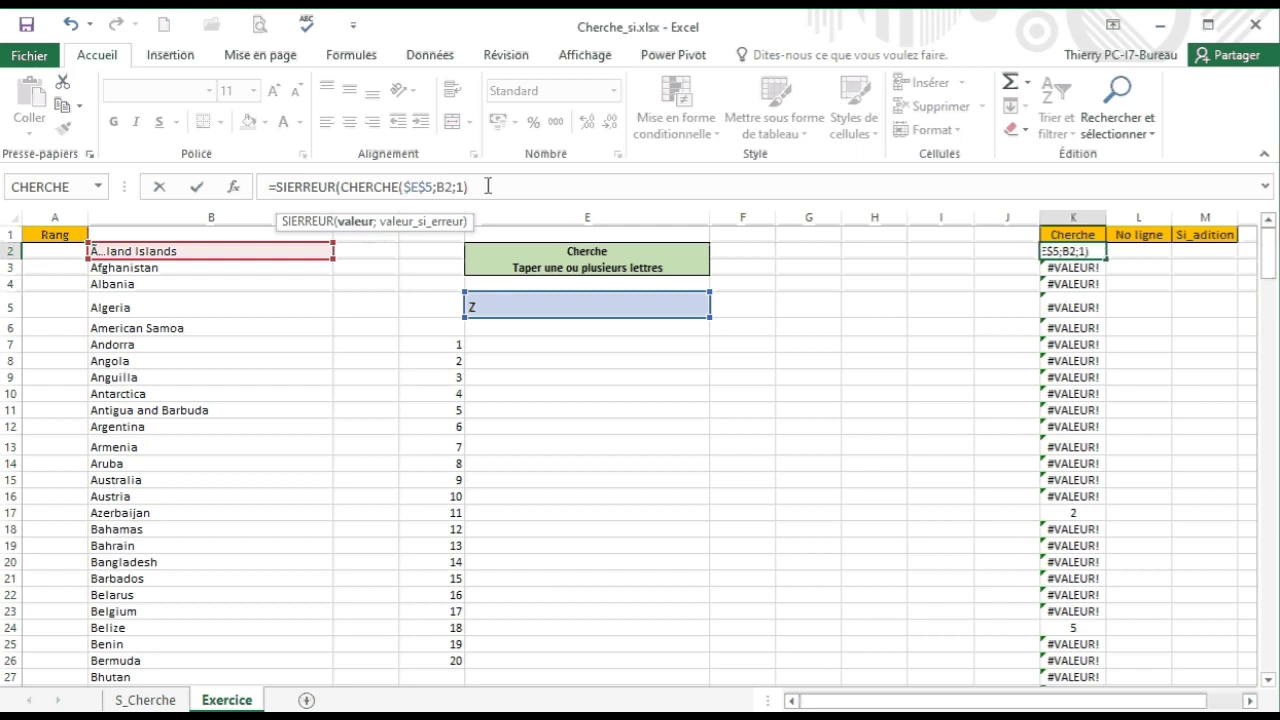
{"action": "type", "text": ";"}
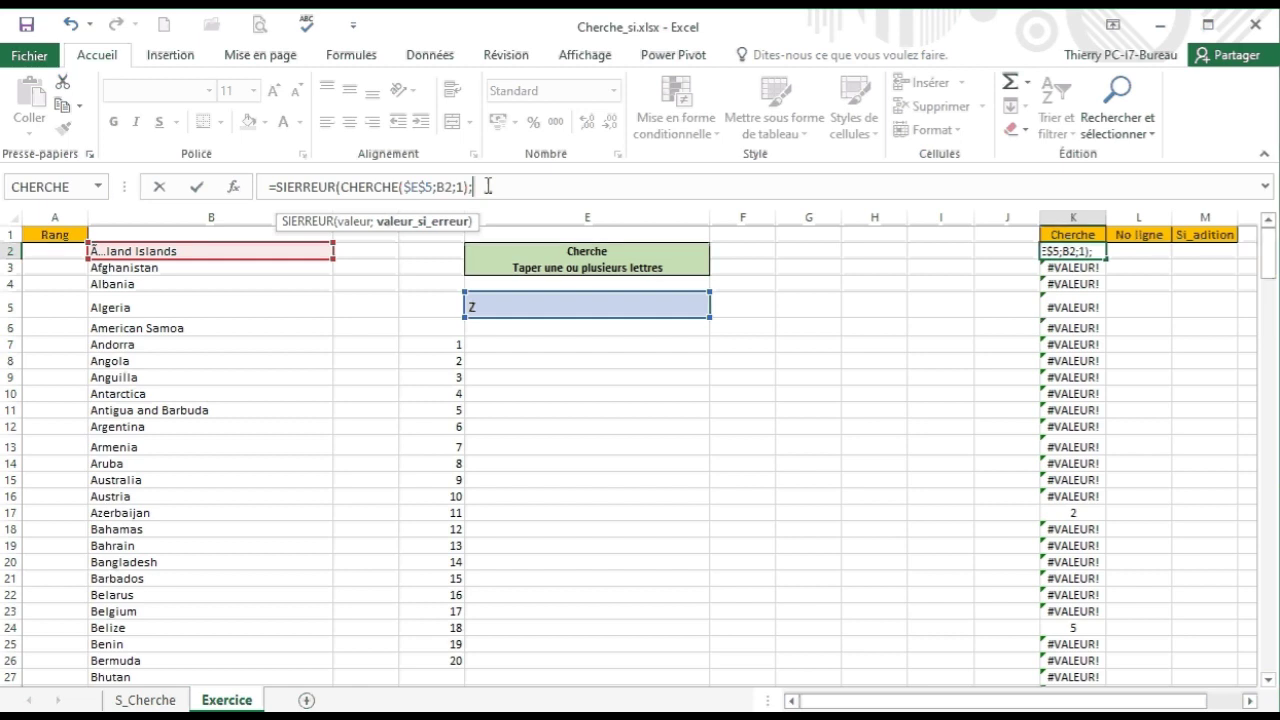
{"action": "type", "text": "\"\")"}
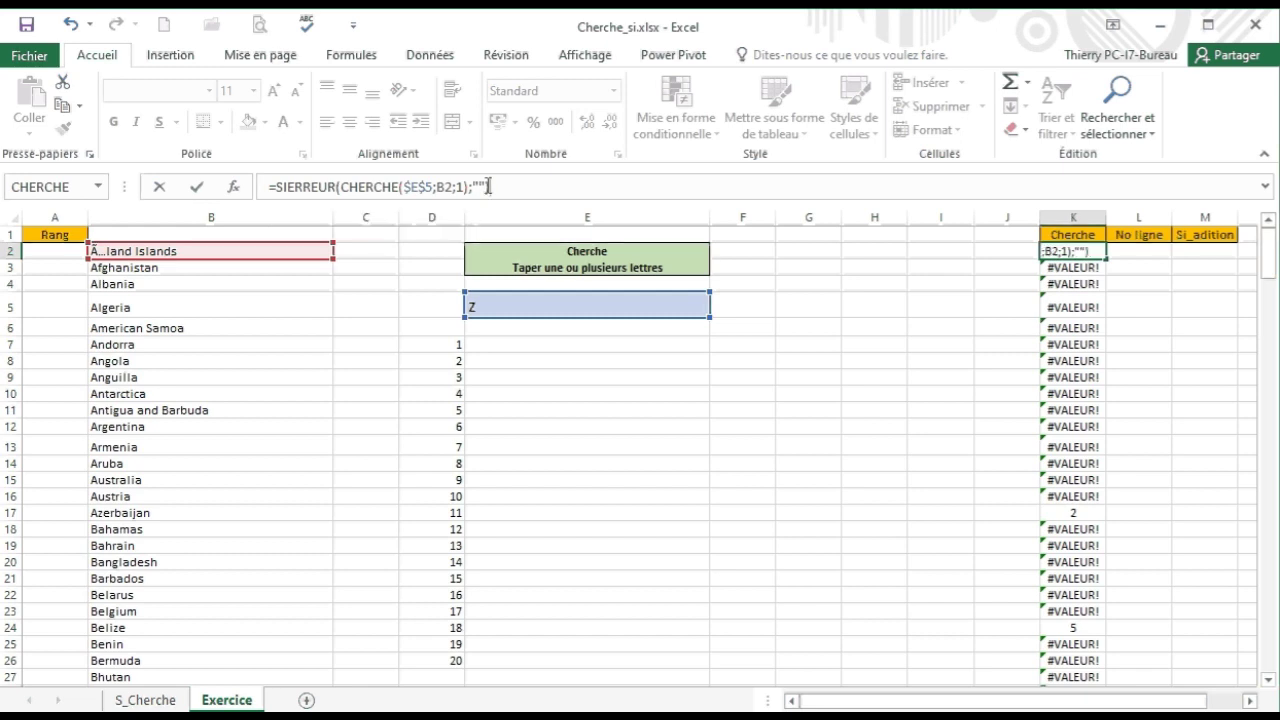
{"action": "left_click", "coordinate": [198, 188]}
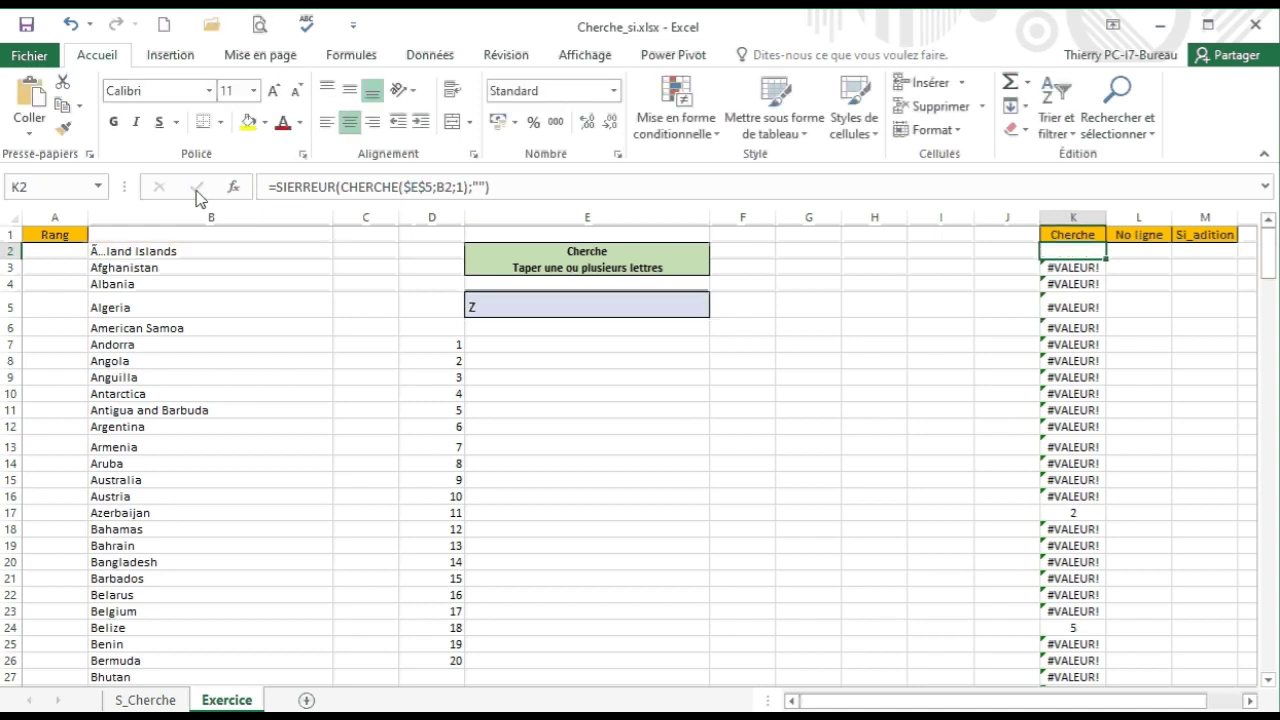
{"action": "double_click", "coordinate": [1105, 261]}
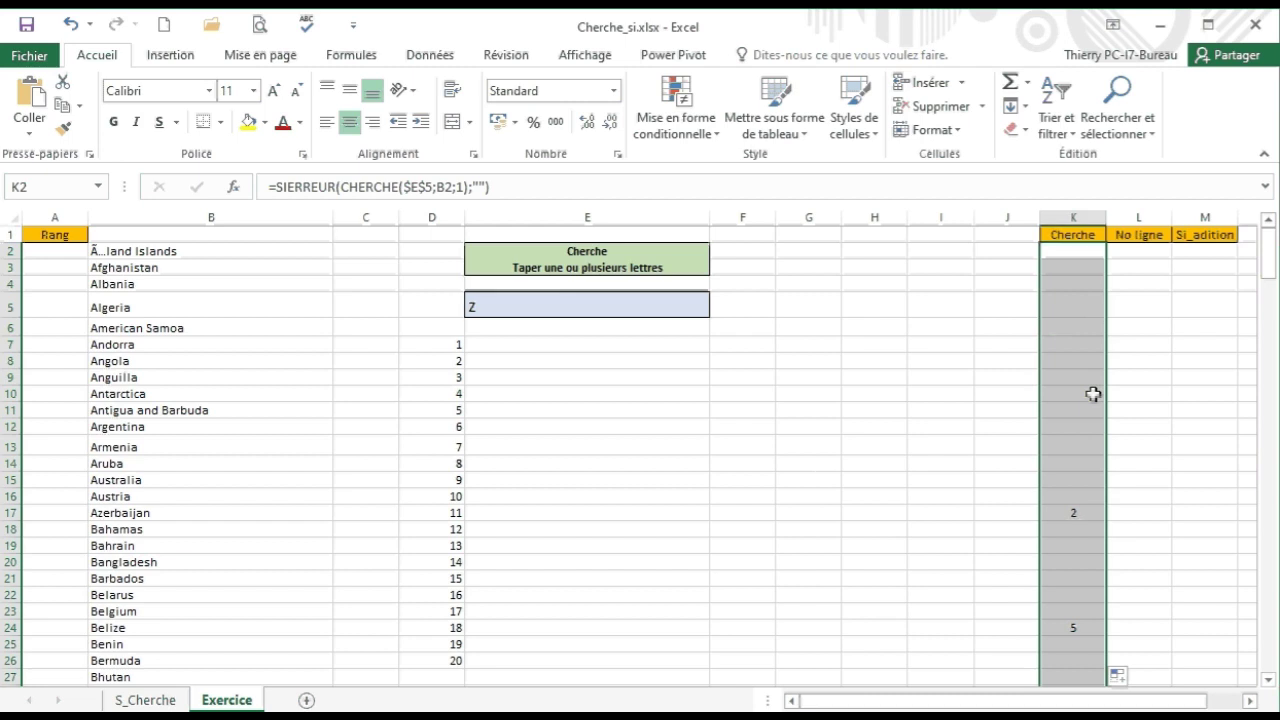
Examine the Cherche column along the country list to see which countries contain the searched letter.
{"action": "scroll", "coordinate": [1079, 373], "scroll_direction": "down", "scroll_amount": 3}
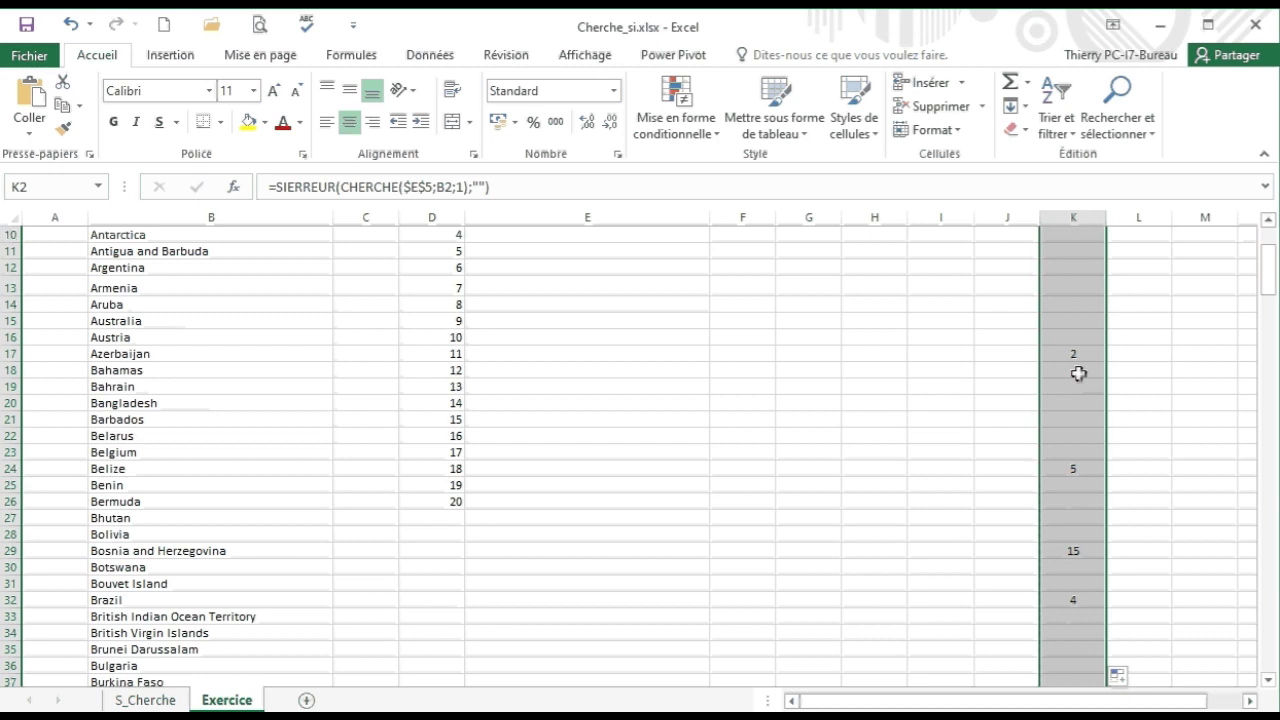
{"action": "scroll", "coordinate": [1079, 373], "scroll_direction": "down", "scroll_amount": 9}
{"action": "scroll", "coordinate": [1079, 373], "scroll_direction": "up", "scroll_amount": 7}
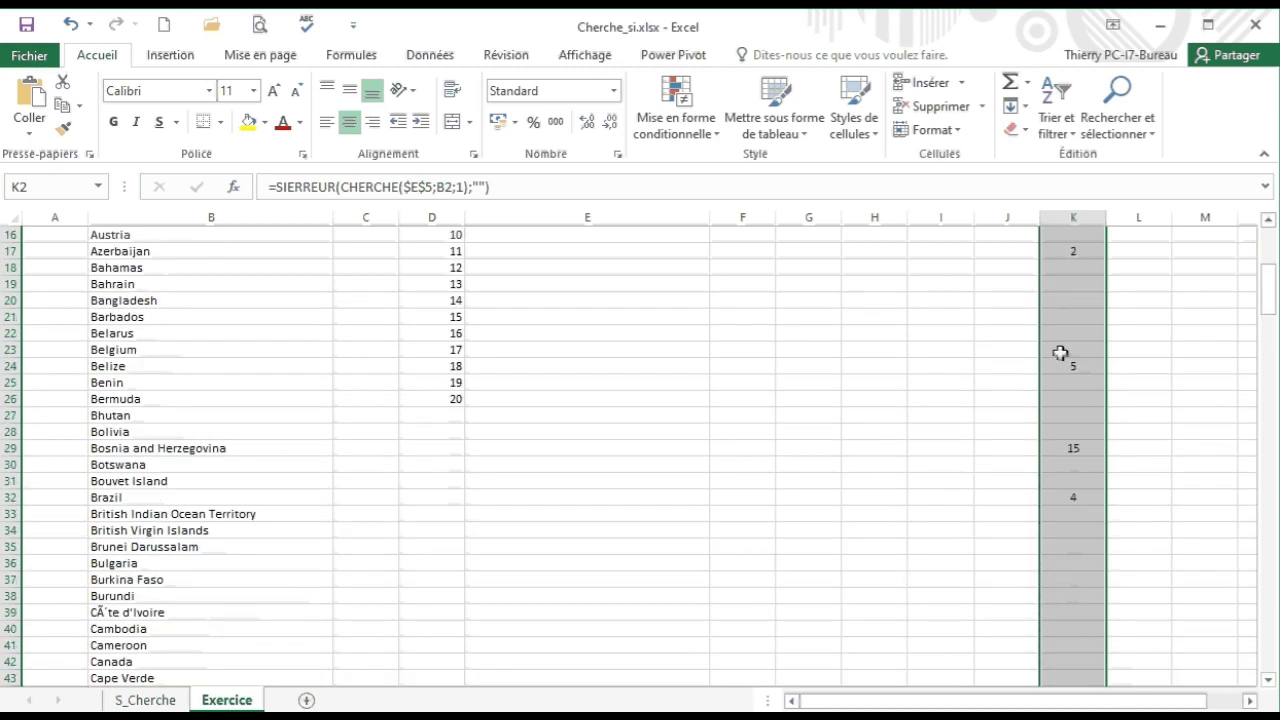
{"action": "scroll", "coordinate": [1060, 353], "scroll_direction": "up", "scroll_amount": 5}
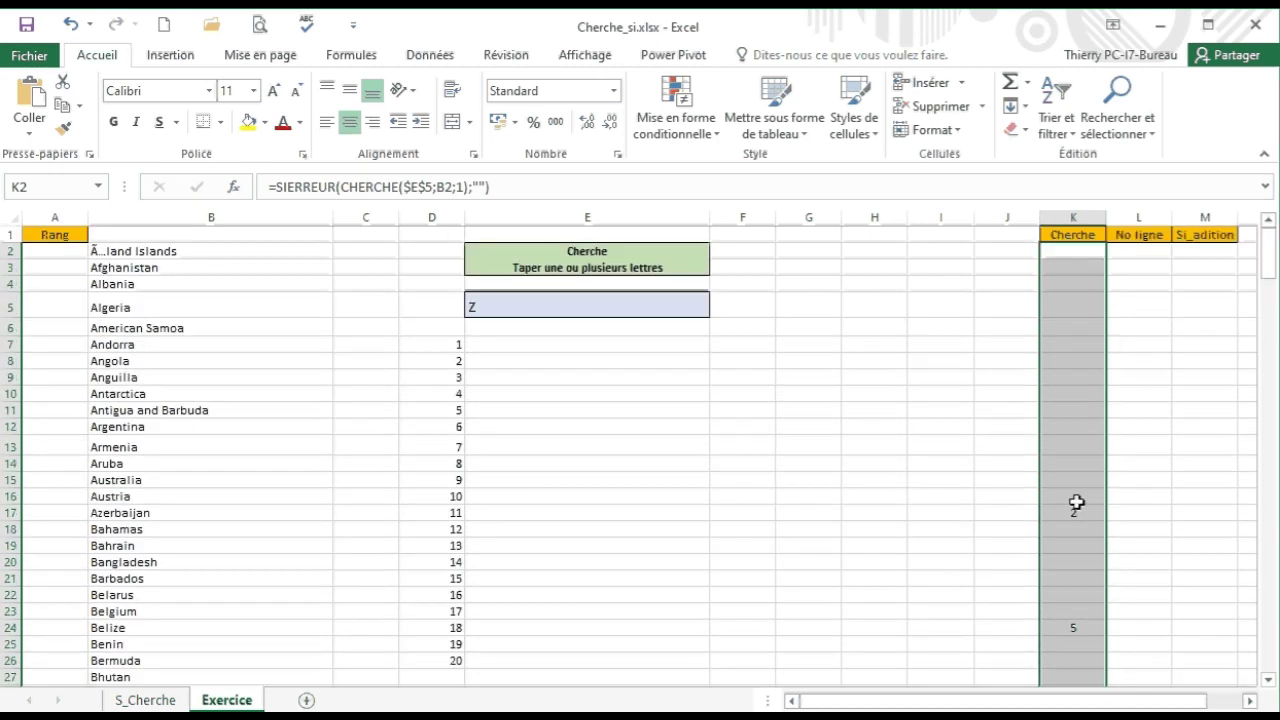
{"action": "left_click", "coordinate": [1069, 510]}
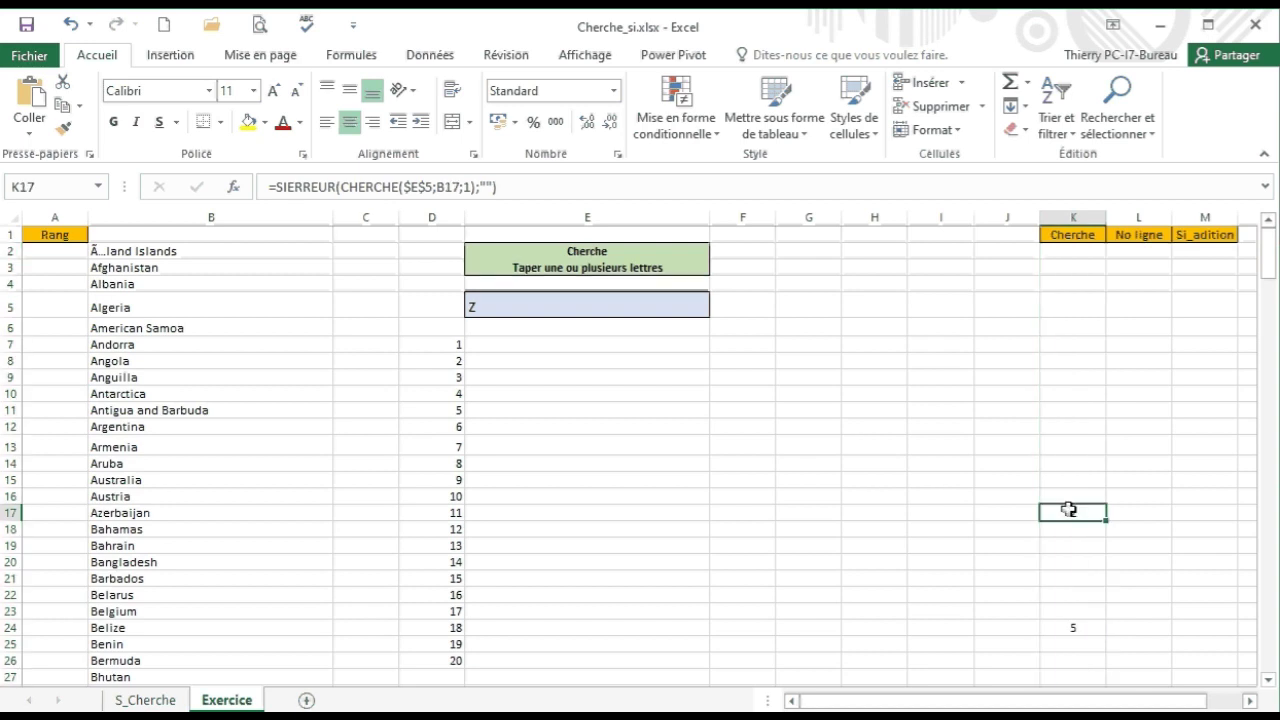
{"action": "scroll", "coordinate": [1069, 510], "scroll_direction": "down", "scroll_amount": 2}
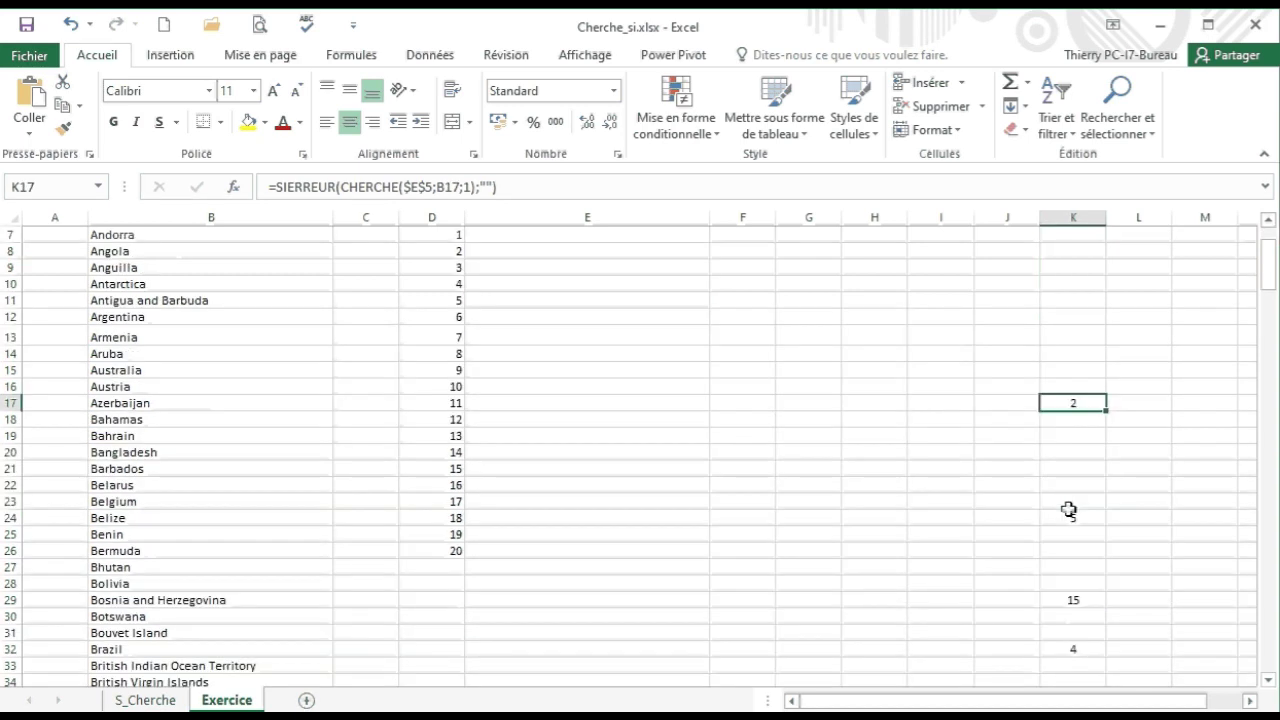
{"action": "scroll", "coordinate": [1069, 510], "scroll_direction": "down", "scroll_amount": 9}
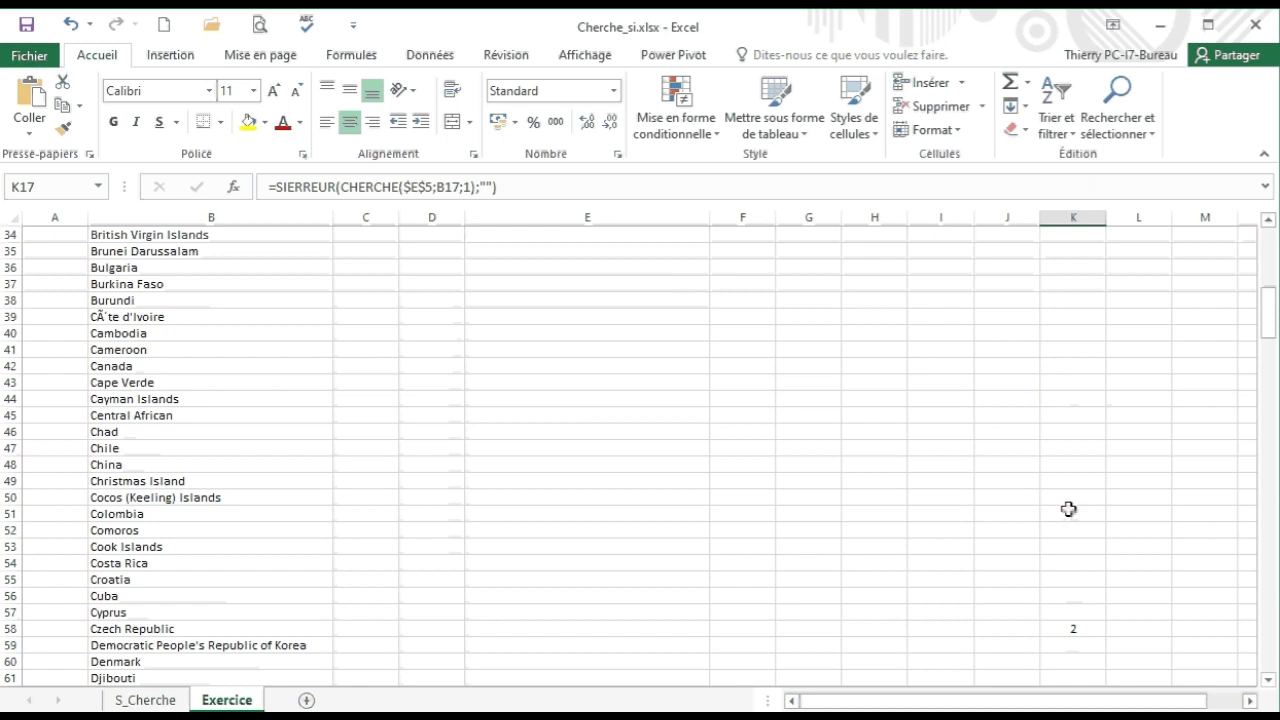
{"action": "scroll", "coordinate": [1069, 509], "scroll_direction": "down", "scroll_amount": 6}
{"action": "left_click", "coordinate": [1069, 326]}
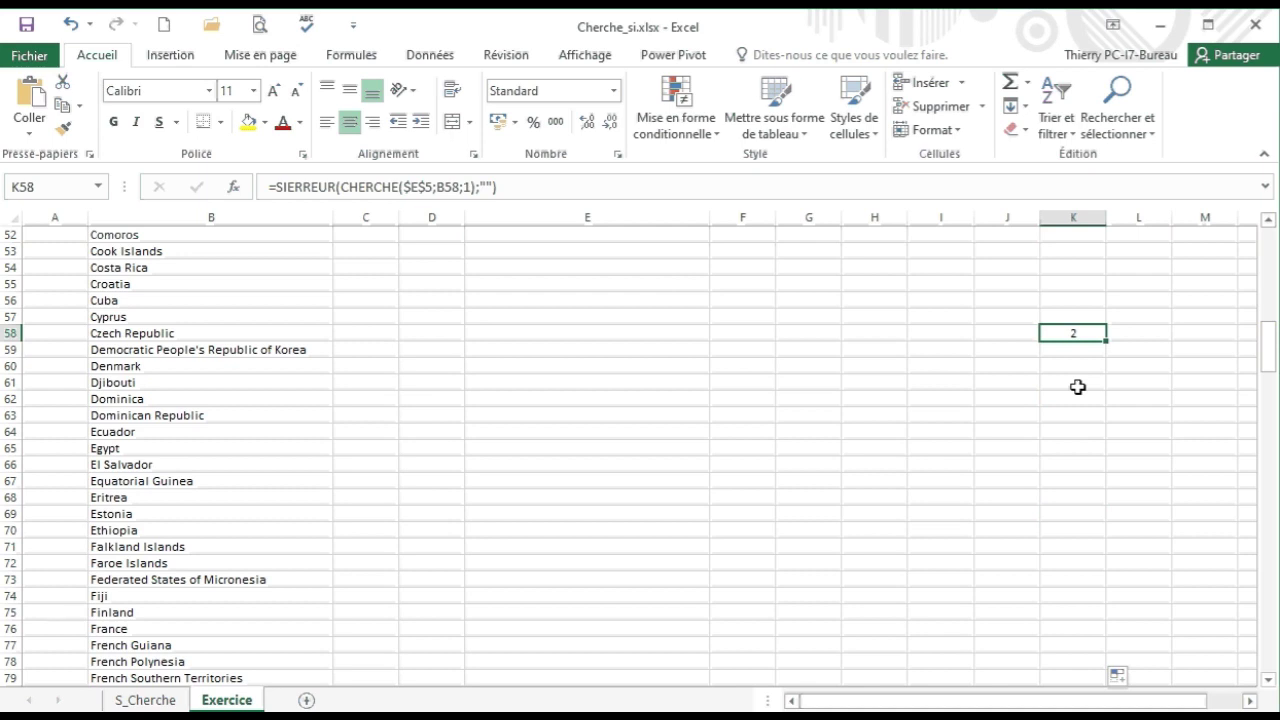
{"action": "scroll", "coordinate": [1077, 387], "scroll_direction": "up", "scroll_amount": 16}
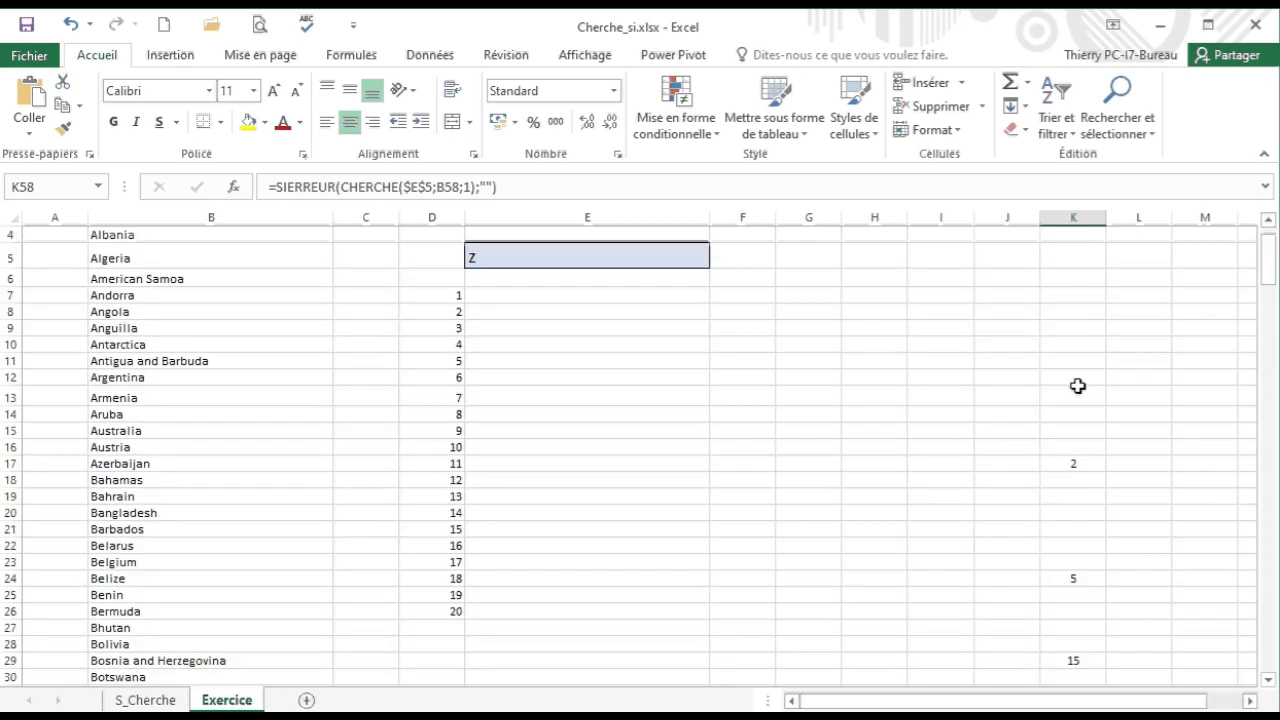
Insert the LIGNE function in L2 under No ligne with K2 as its reference.
{"action": "scroll", "coordinate": [1077, 386], "scroll_direction": "up", "scroll_amount": 1}
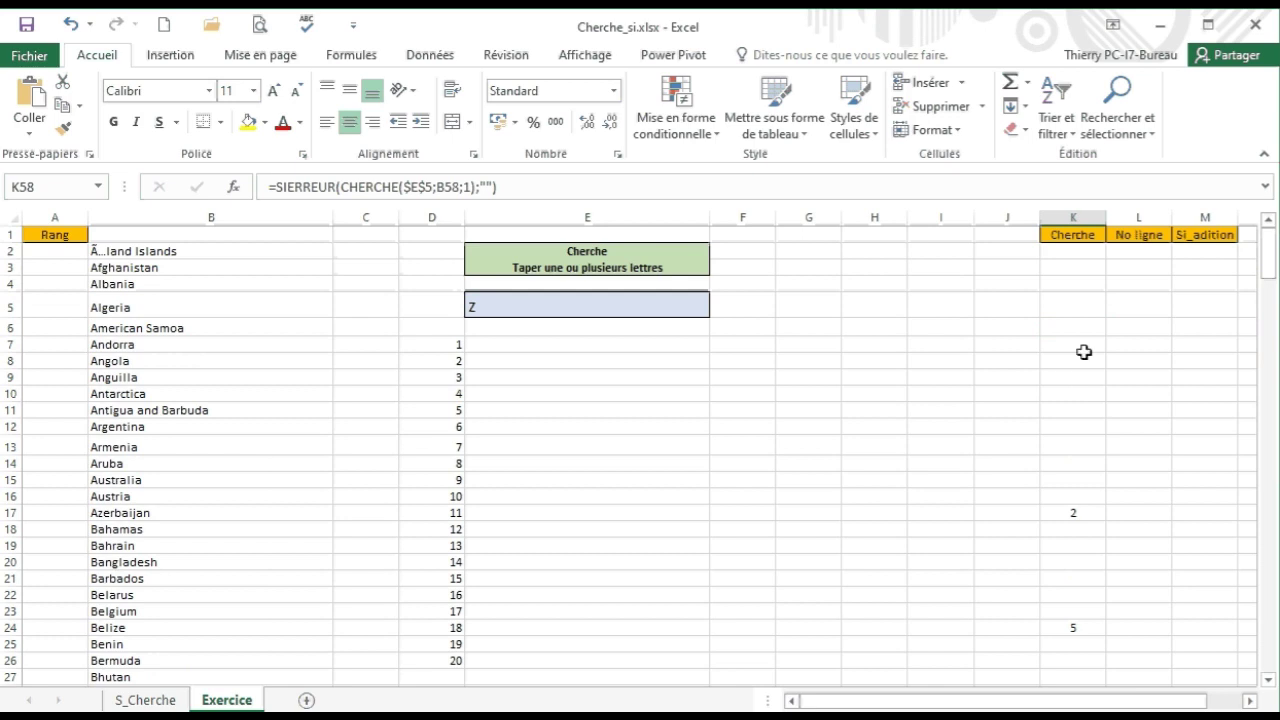
{"action": "left_click", "coordinate": [1132, 252]}
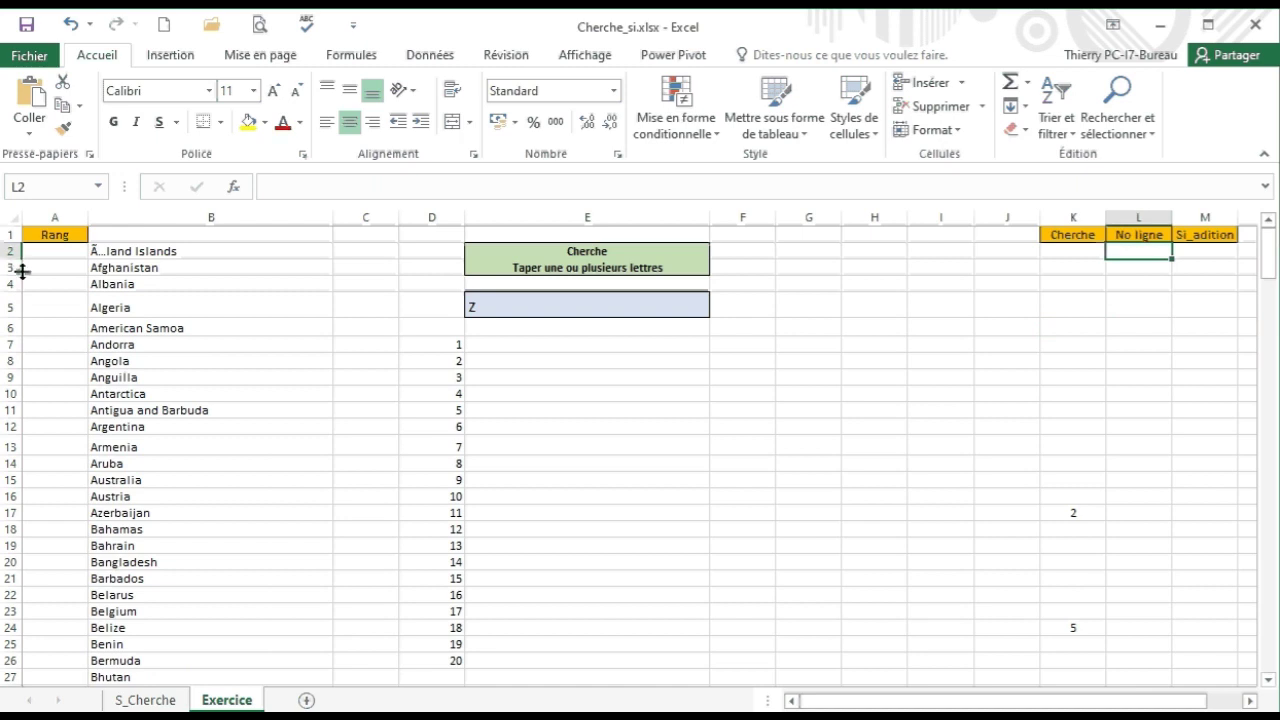
{"action": "left_click", "coordinate": [1029, 84]}
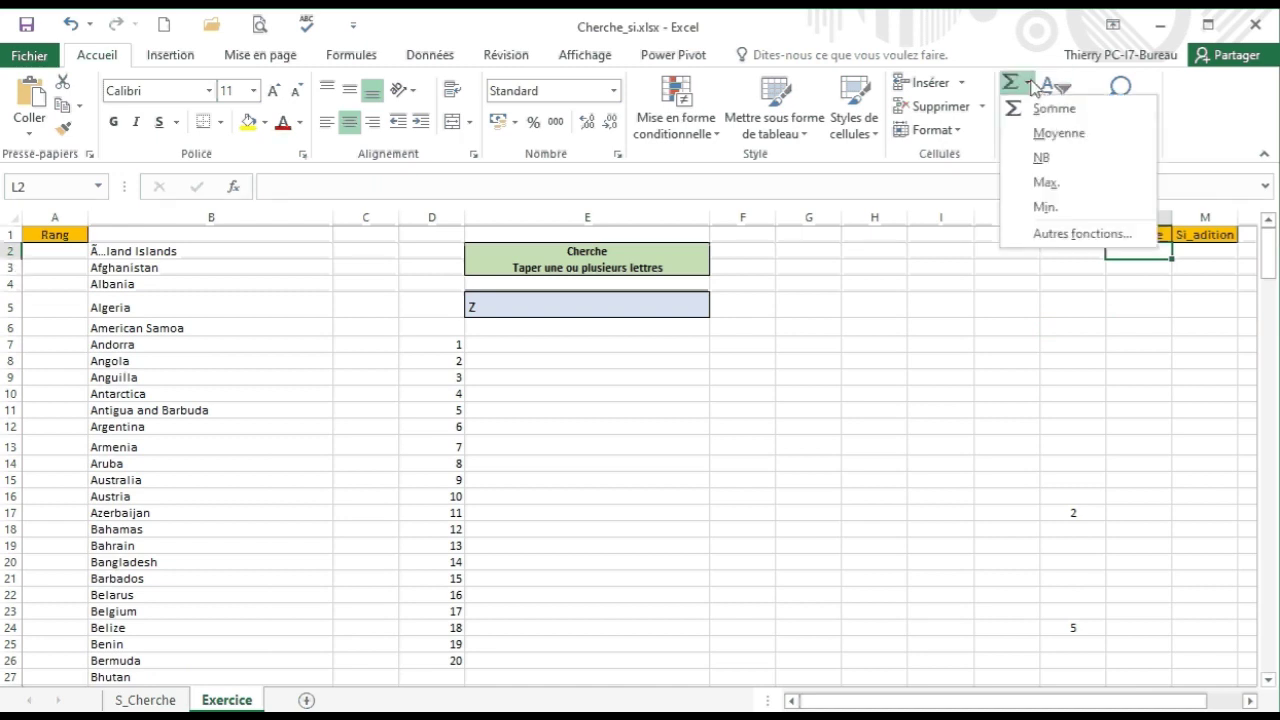
{"action": "left_click", "coordinate": [1080, 233]}
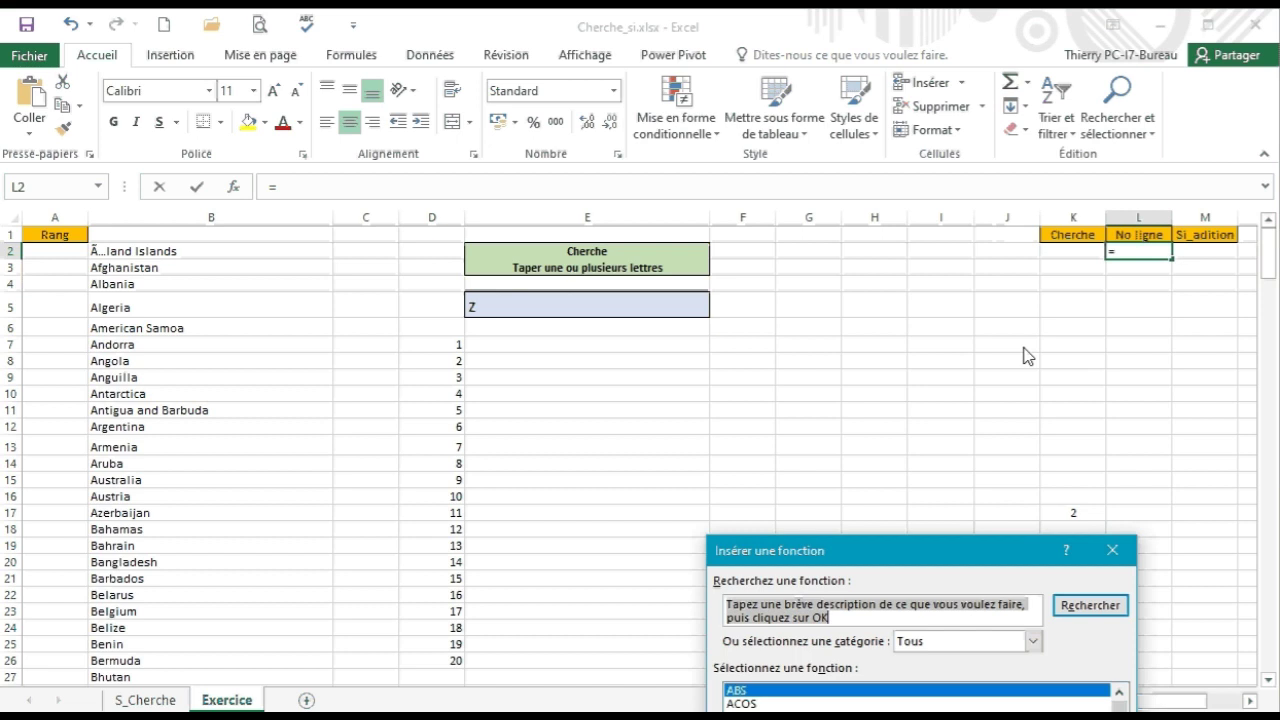
{"action": "left_click", "coordinate": [970, 717]}
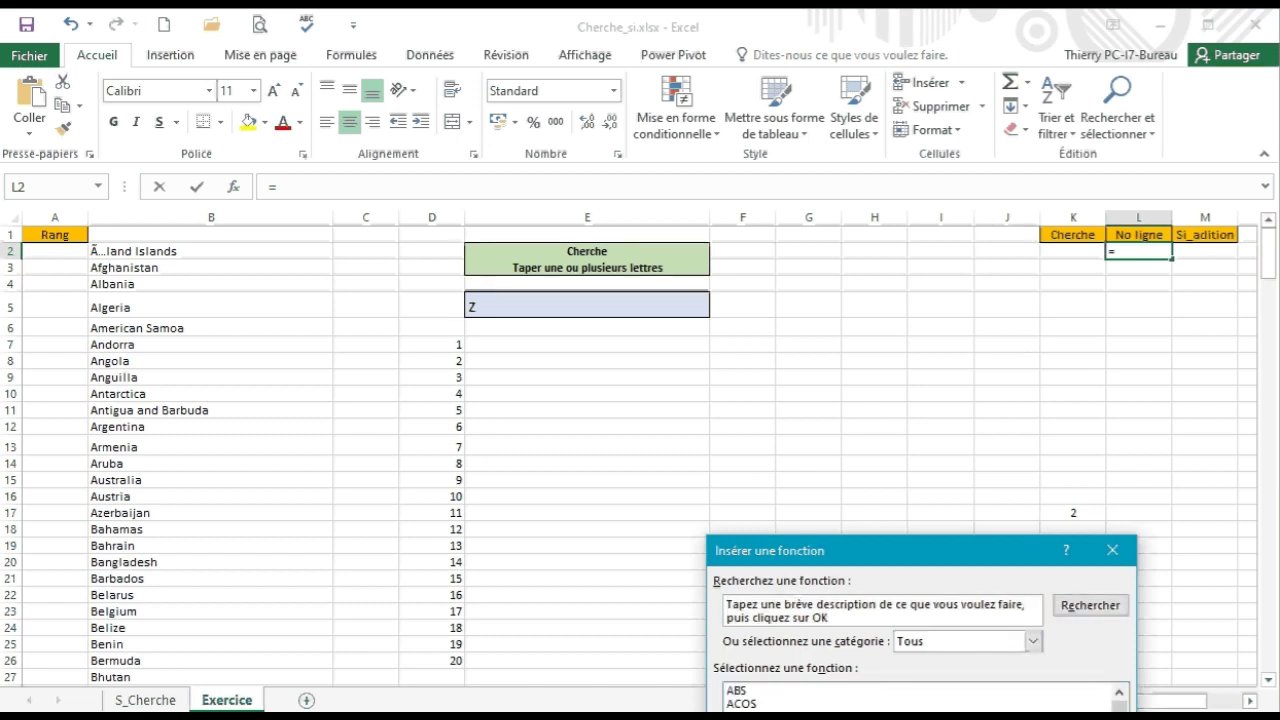
{"action": "key", "text": "j"}
{"action": "key", "text": "Down"}
{"action": "key", "text": "Down"}
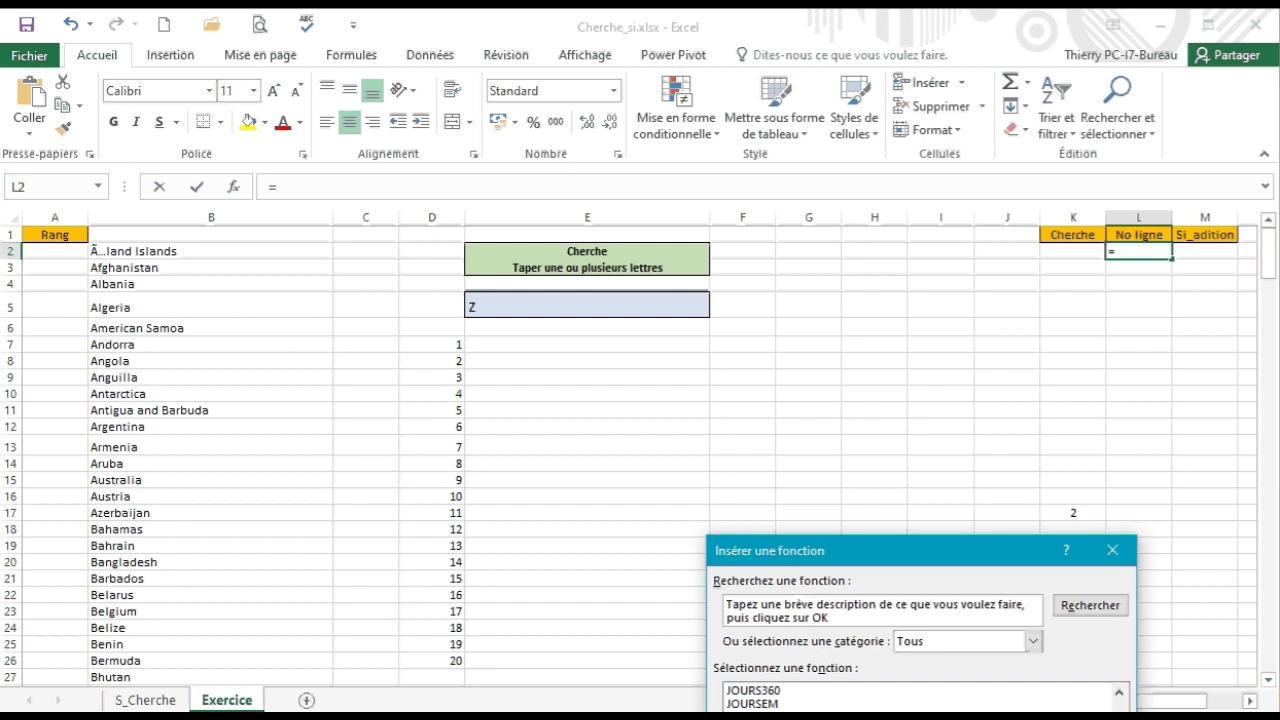
{"action": "key", "text": "Return"}
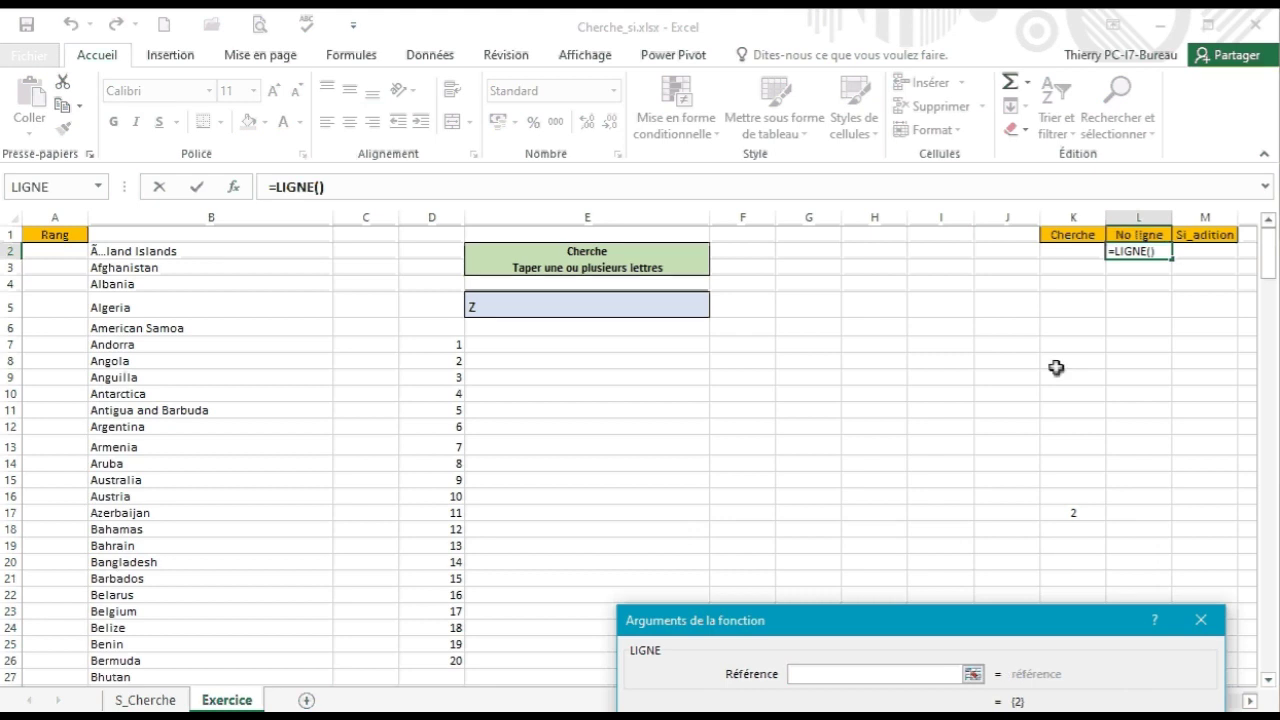
{"action": "left_click", "coordinate": [1064, 255]}
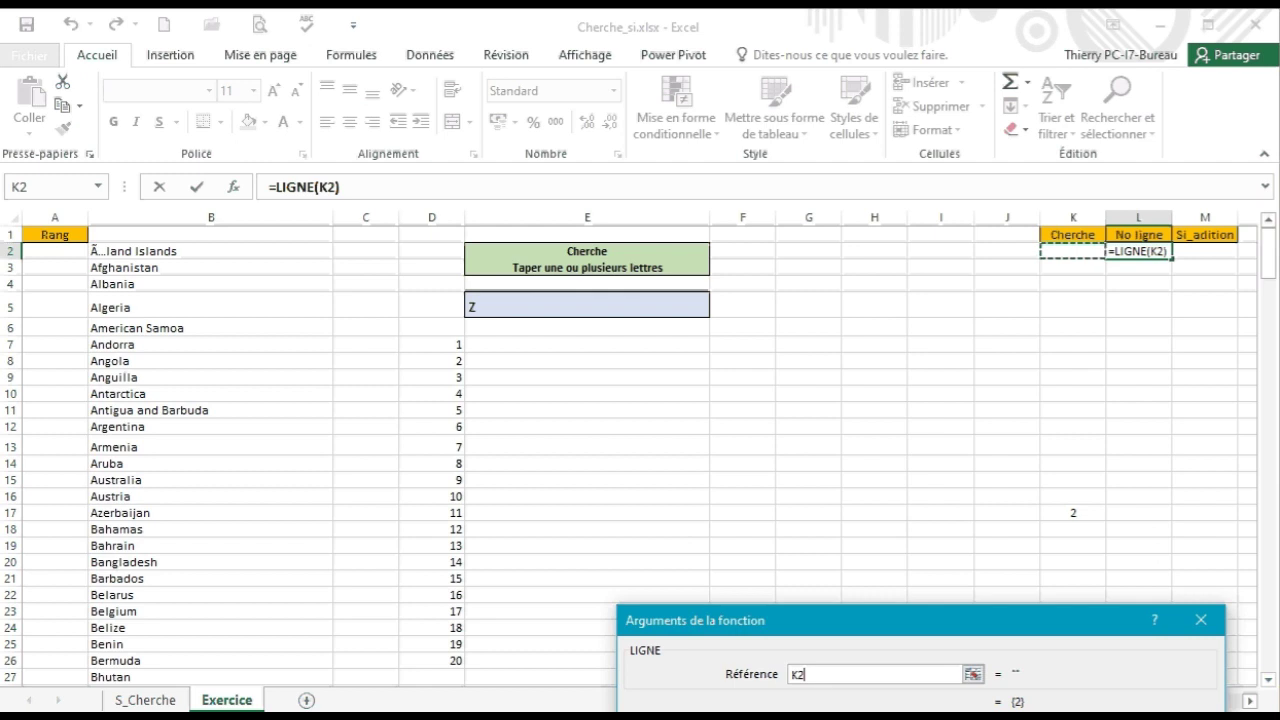
{"action": "key", "text": "Return"}
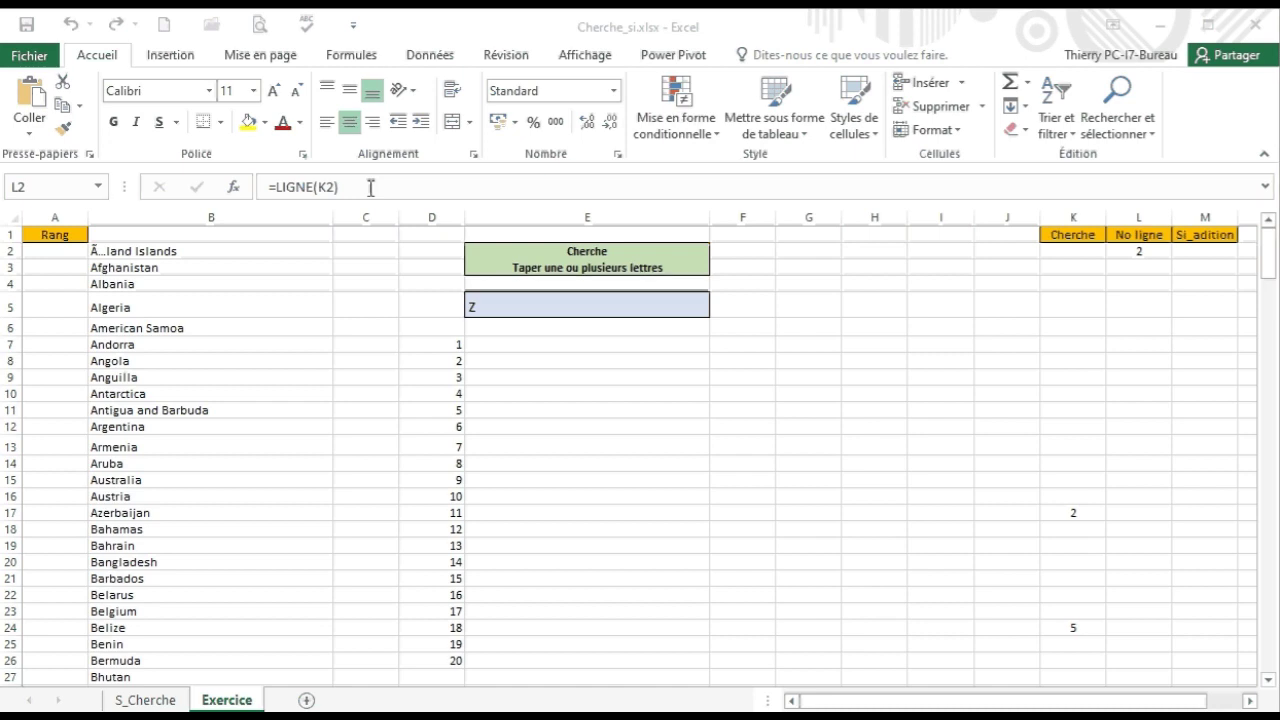
{"action": "key", "text": "Escape"}
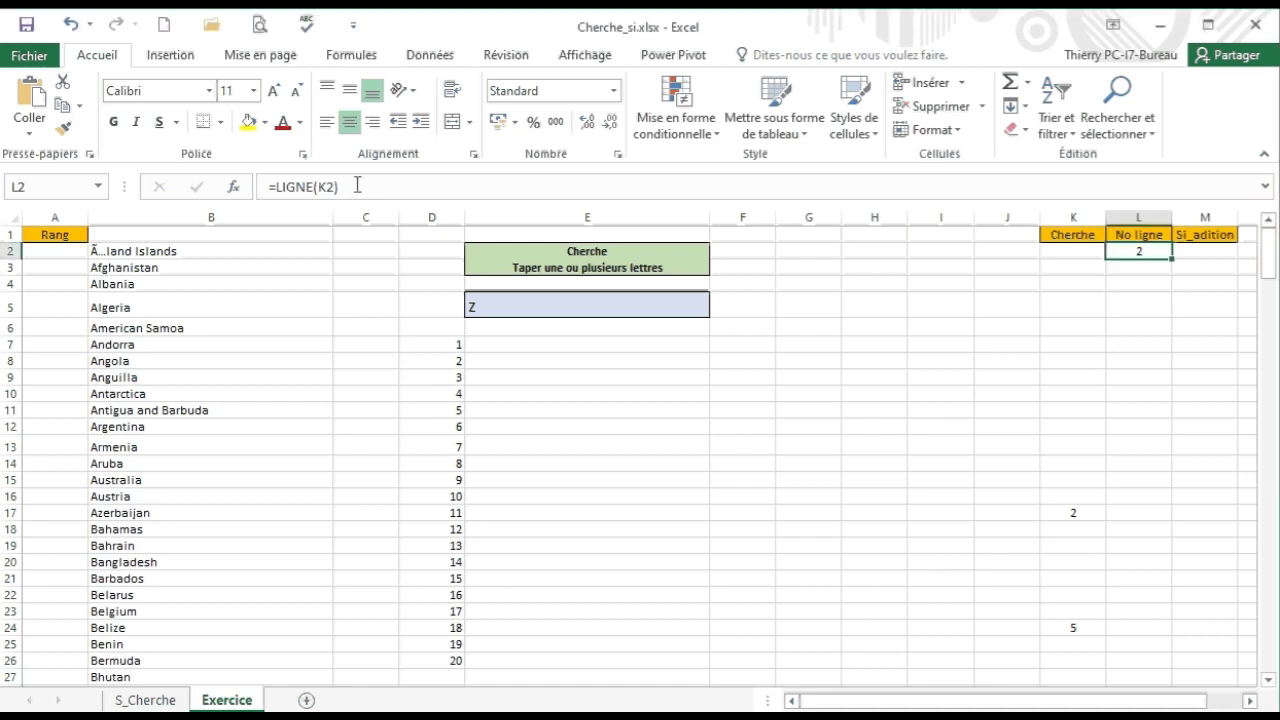
Divide the L2 row-number formula by 1000 and fill it down the No ligne column.
{"action": "left_click", "coordinate": [354, 186]}
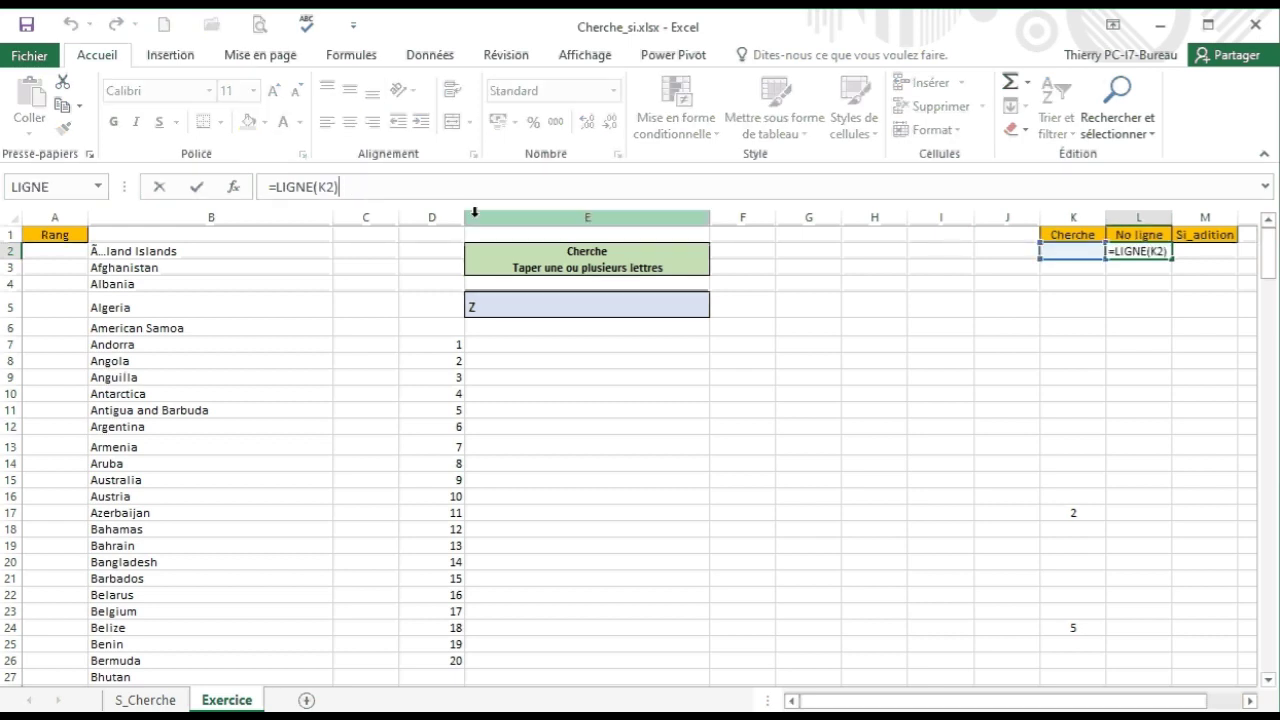
{"action": "type", "text": "/1000"}
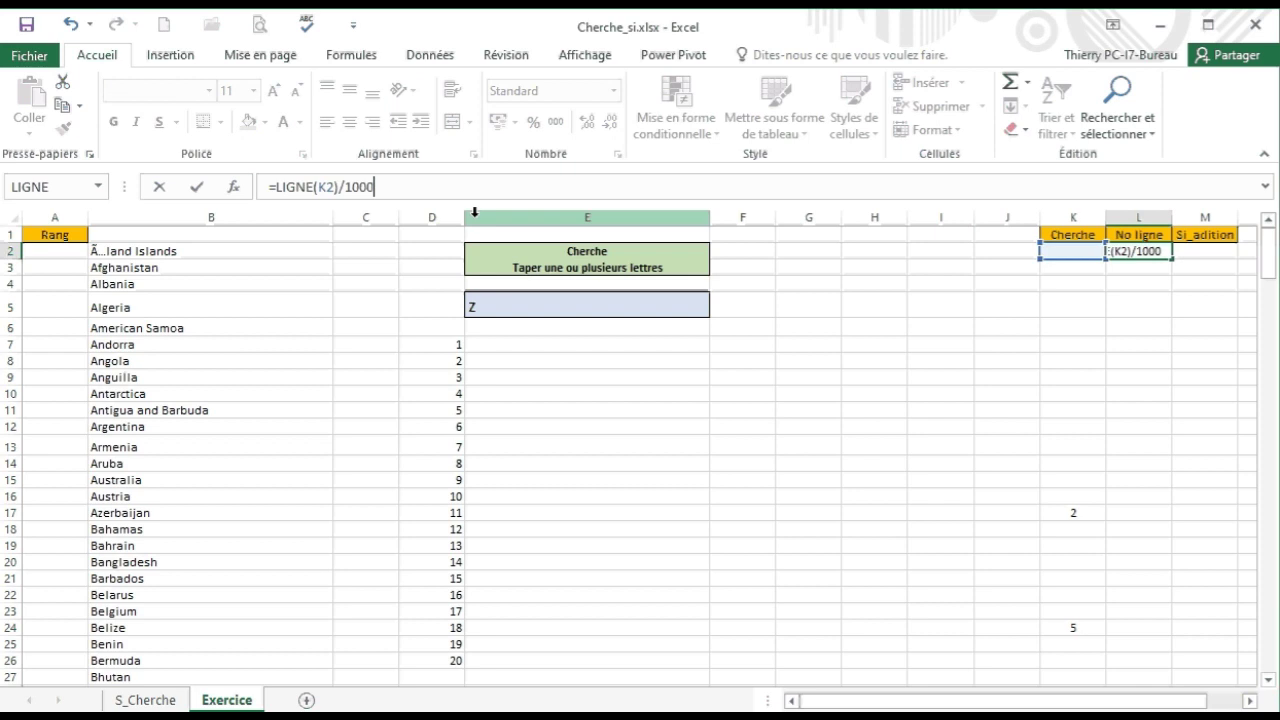
{"action": "key", "text": "Return"}
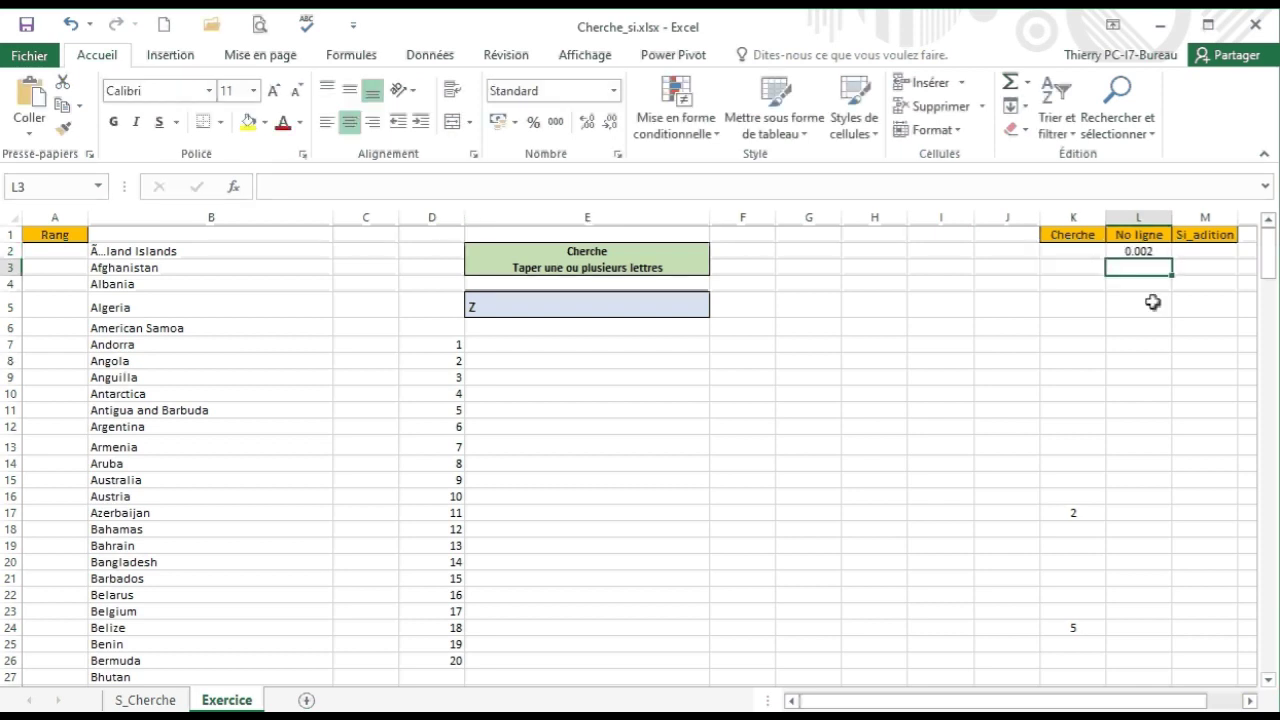
{"action": "left_click", "coordinate": [1139, 252]}
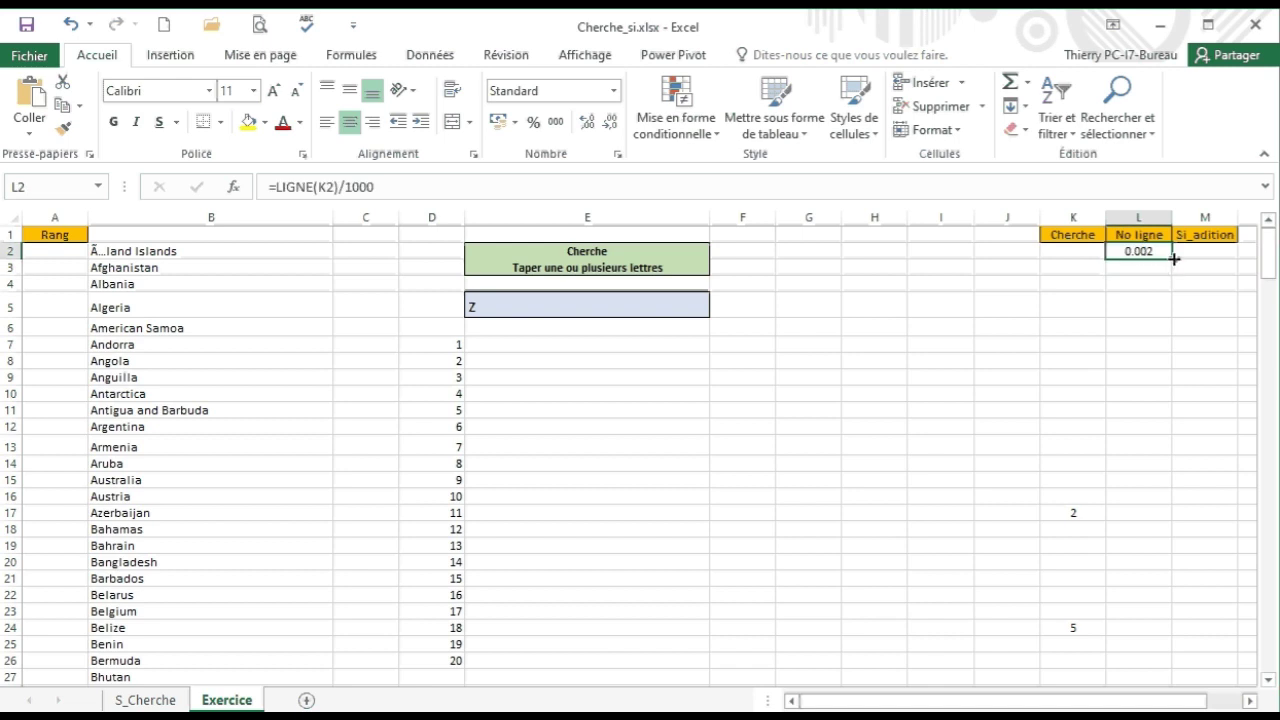
{"action": "double_click", "coordinate": [1174, 259]}
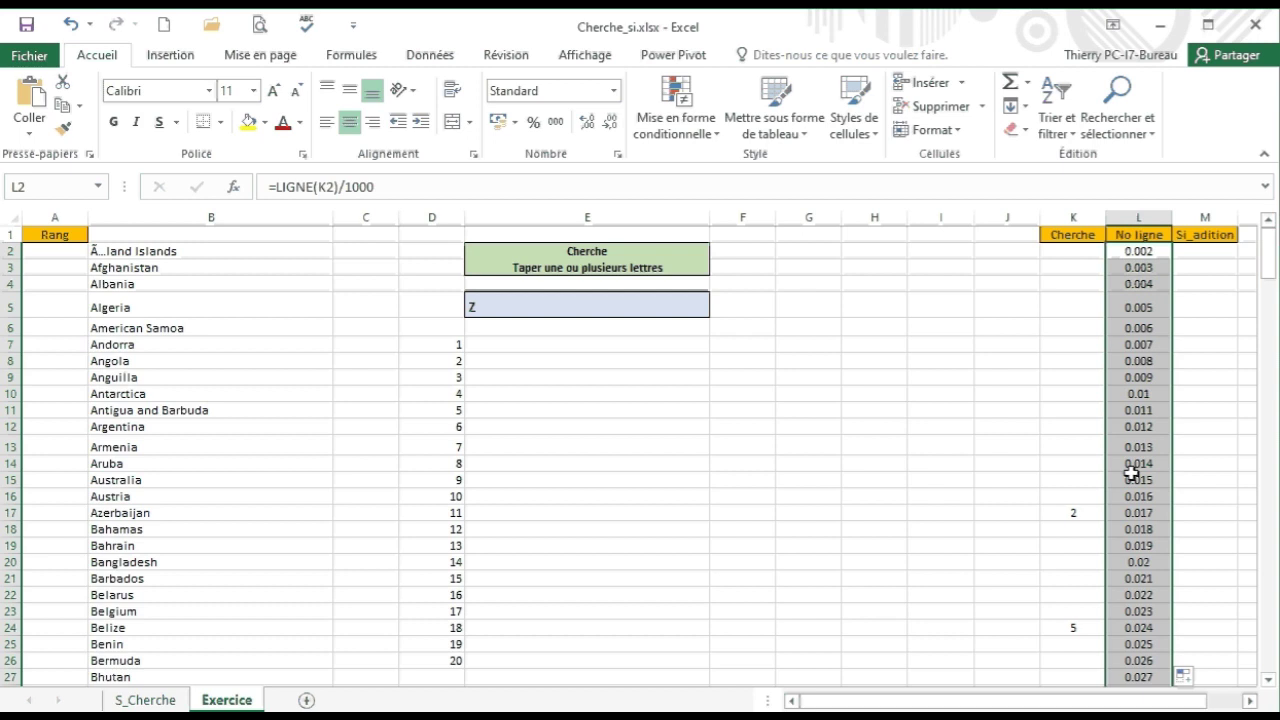
{"action": "scroll", "coordinate": [1131, 474], "scroll_direction": "down", "scroll_amount": 12}
{"action": "scroll", "coordinate": [1131, 450], "scroll_direction": "up", "scroll_amount": 12}
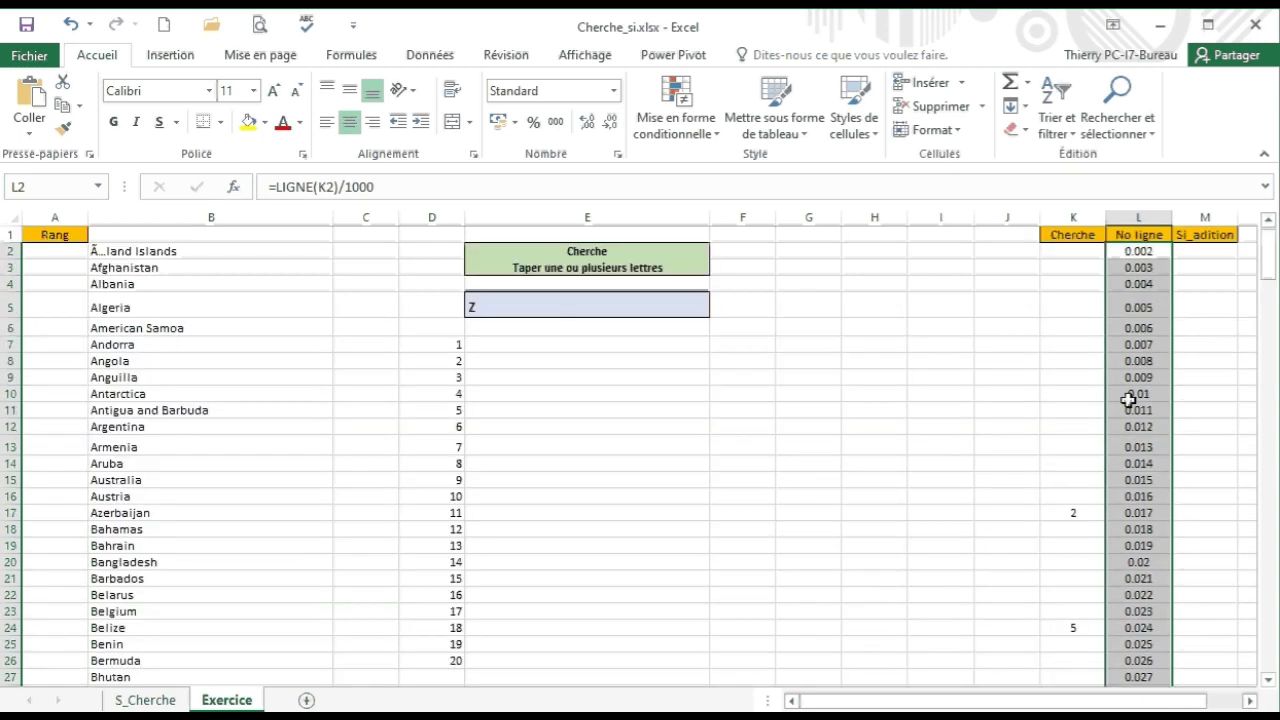
Sum K2:L2 with SOMME in M2 and fill the formula down the Si_adition column.
{"action": "left_click", "coordinate": [1194, 250]}
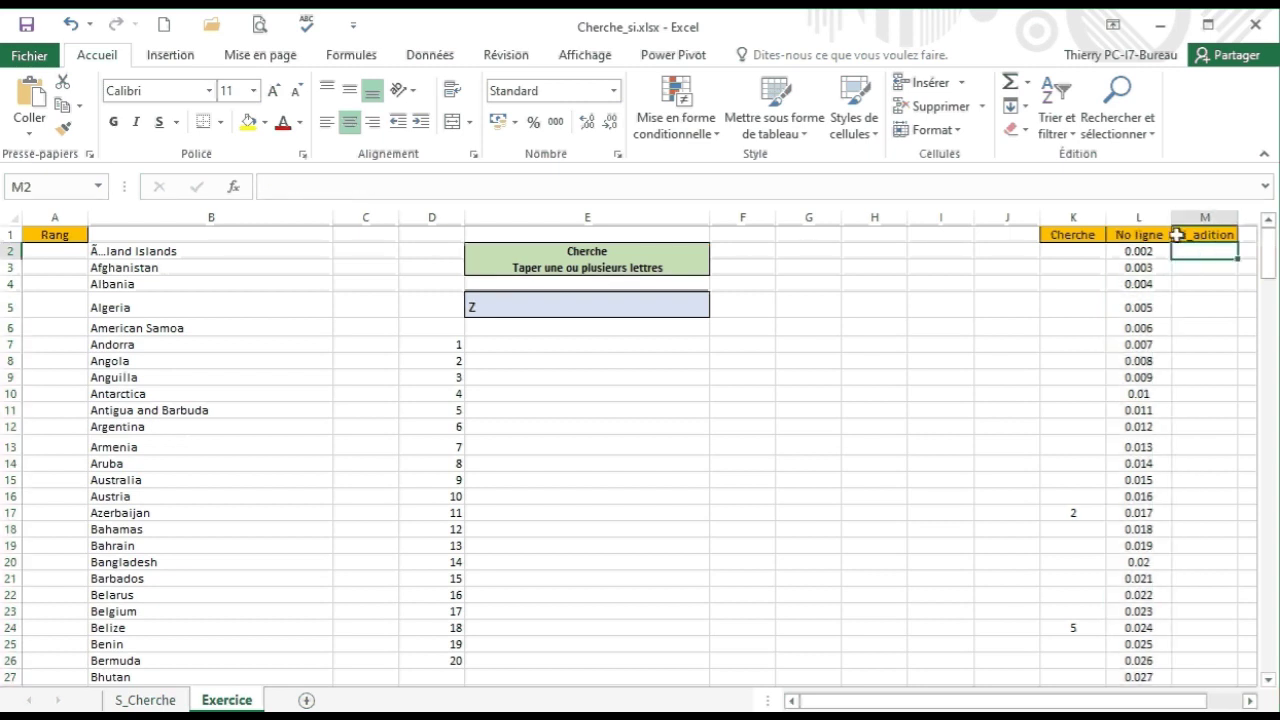
{"action": "left_click", "coordinate": [1012, 84]}
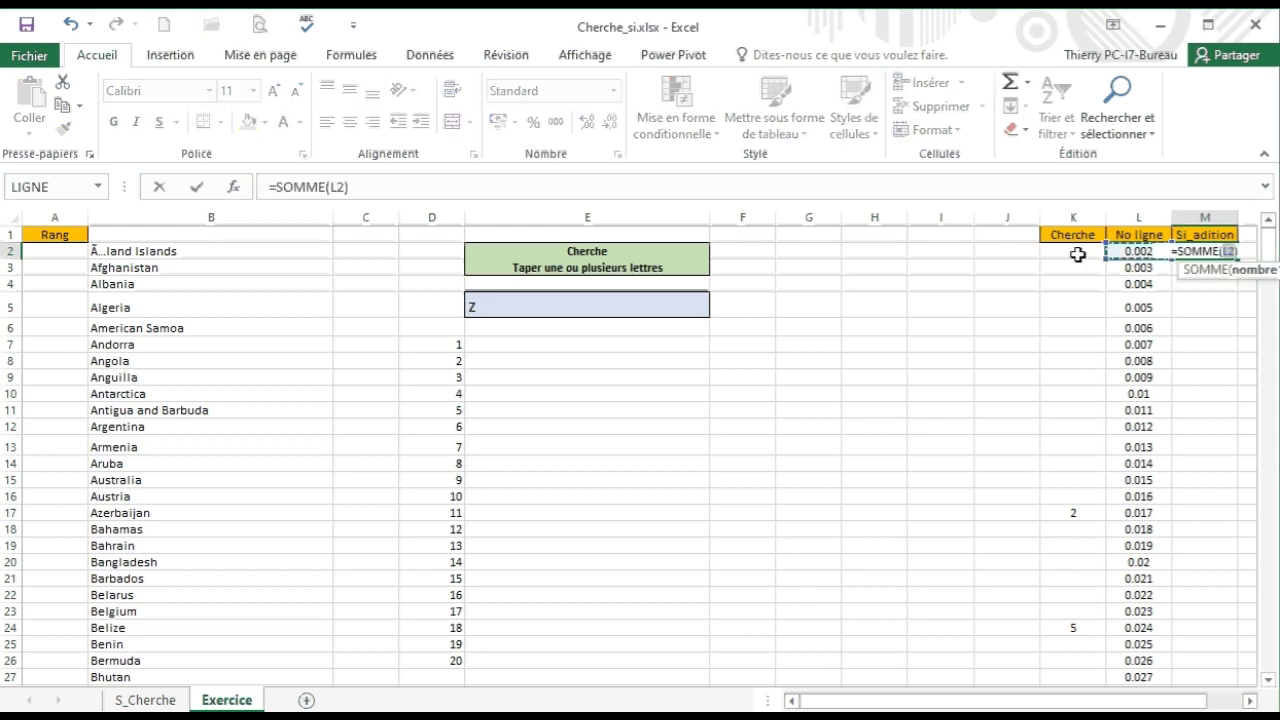
{"action": "left_click_drag", "start_coordinate": [1077, 255], "coordinate": [1143, 245]}
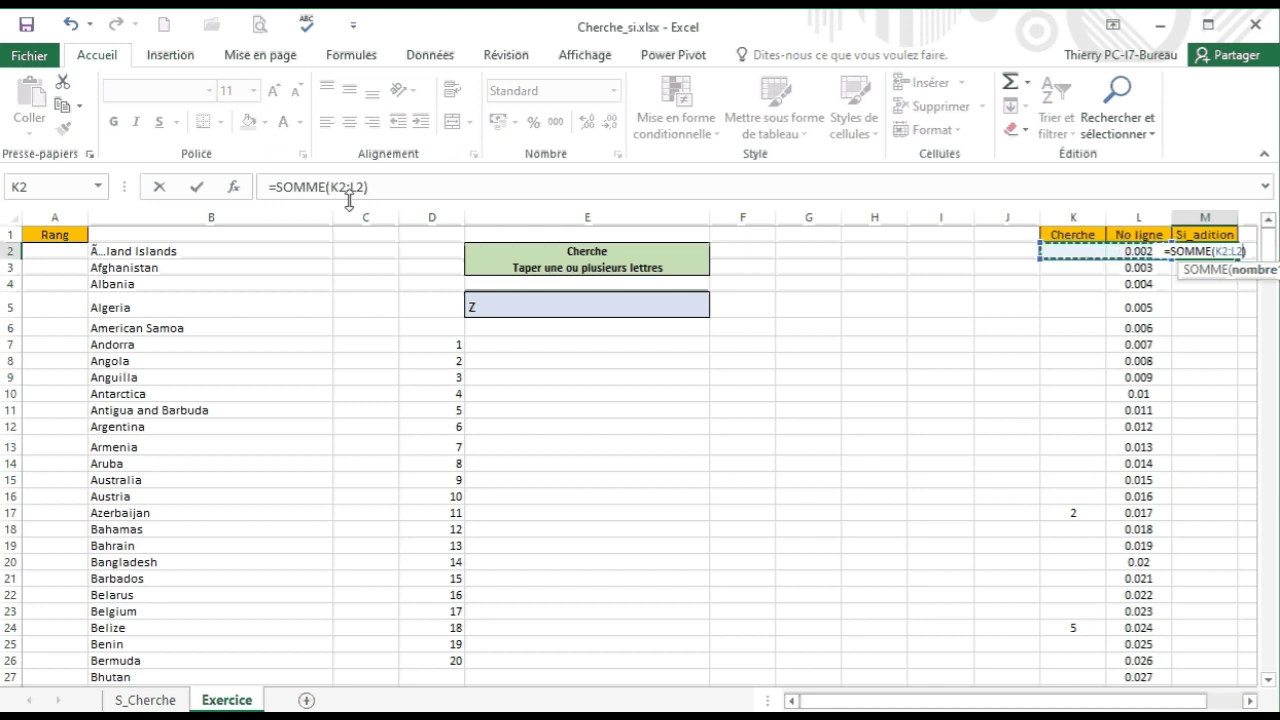
{"action": "key", "text": "Return"}
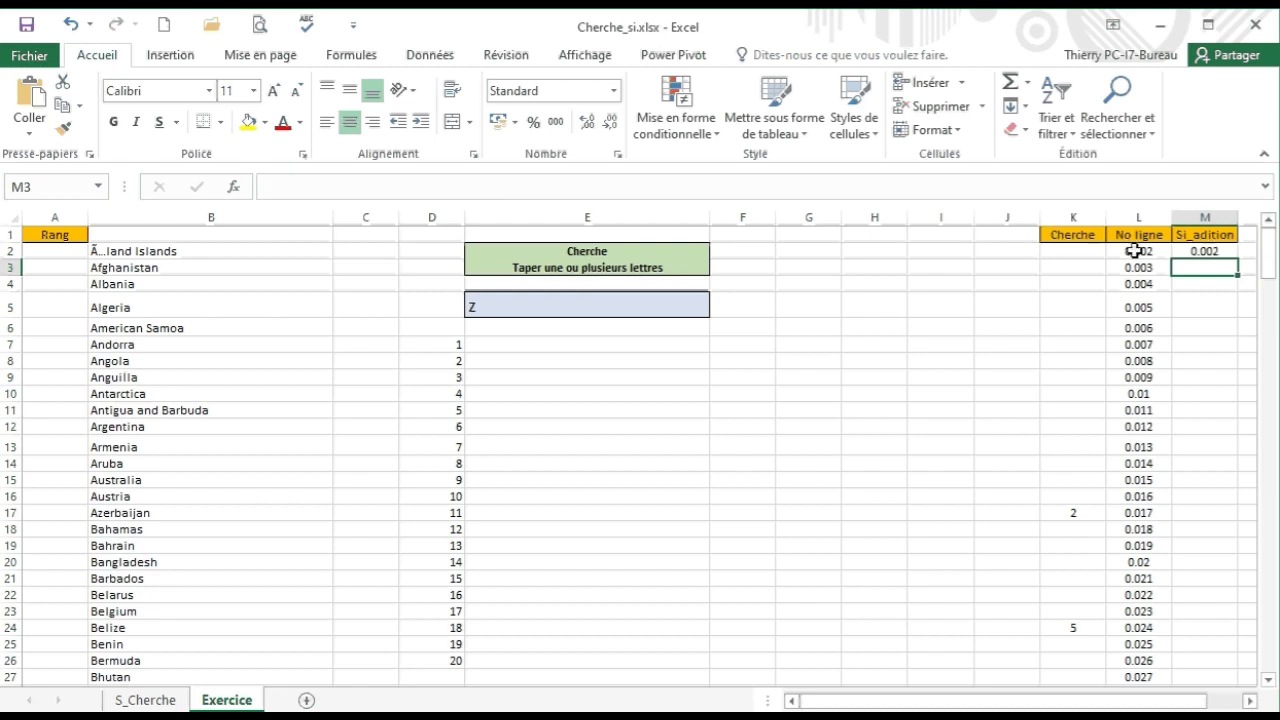
{"action": "left_click", "coordinate": [1208, 256]}
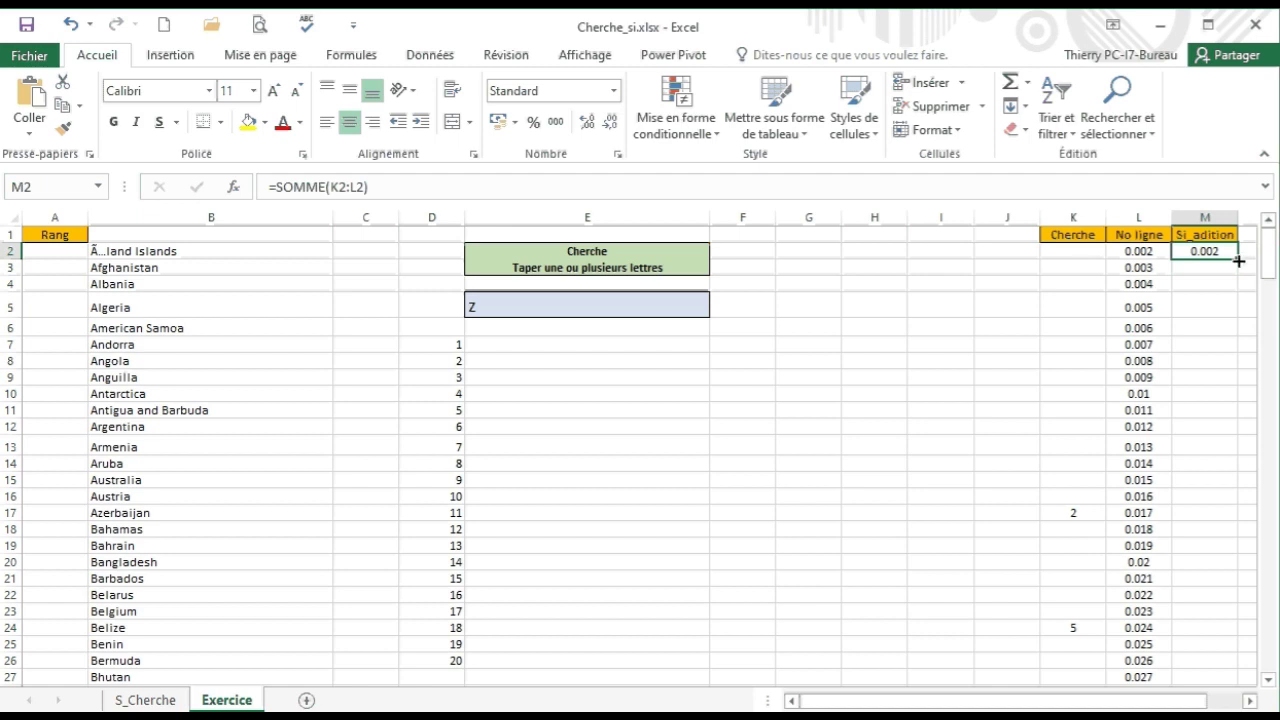
{"action": "double_click", "coordinate": [1238, 261]}
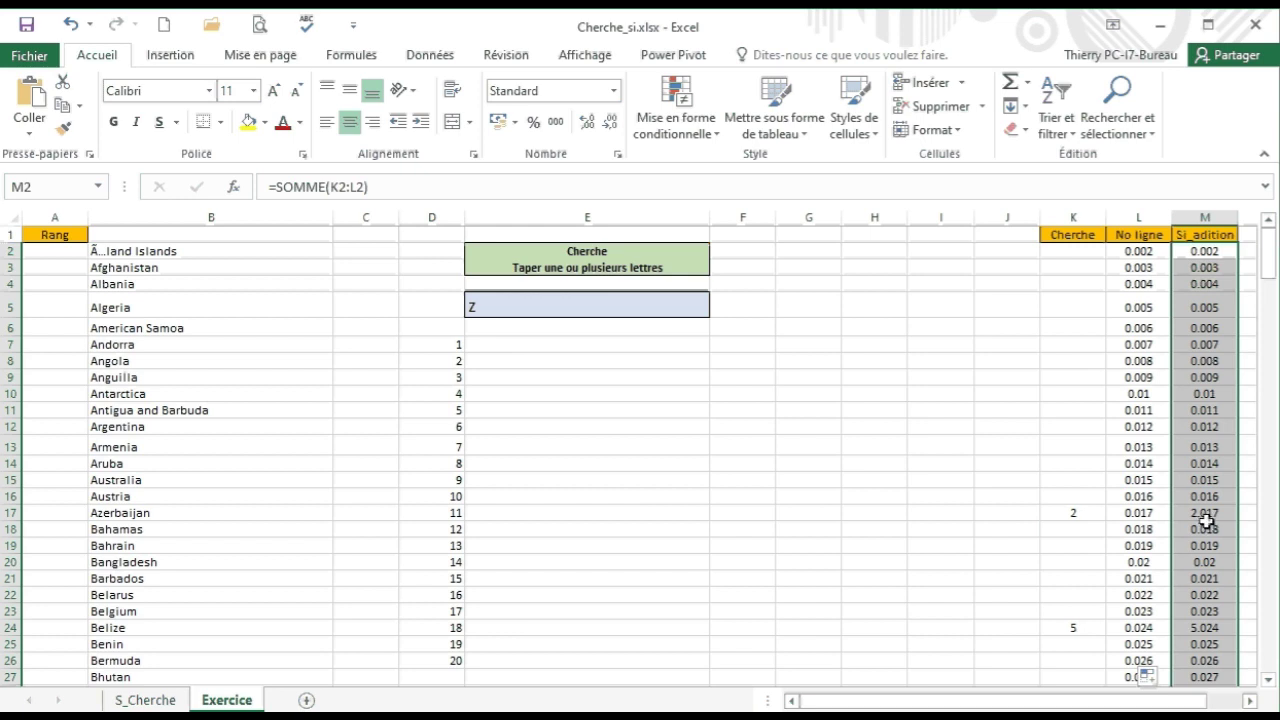
Put a SI function in front of SOMME in the M2 formula, with K2="" as the logical test.
{"action": "left_click", "coordinate": [1192, 250]}
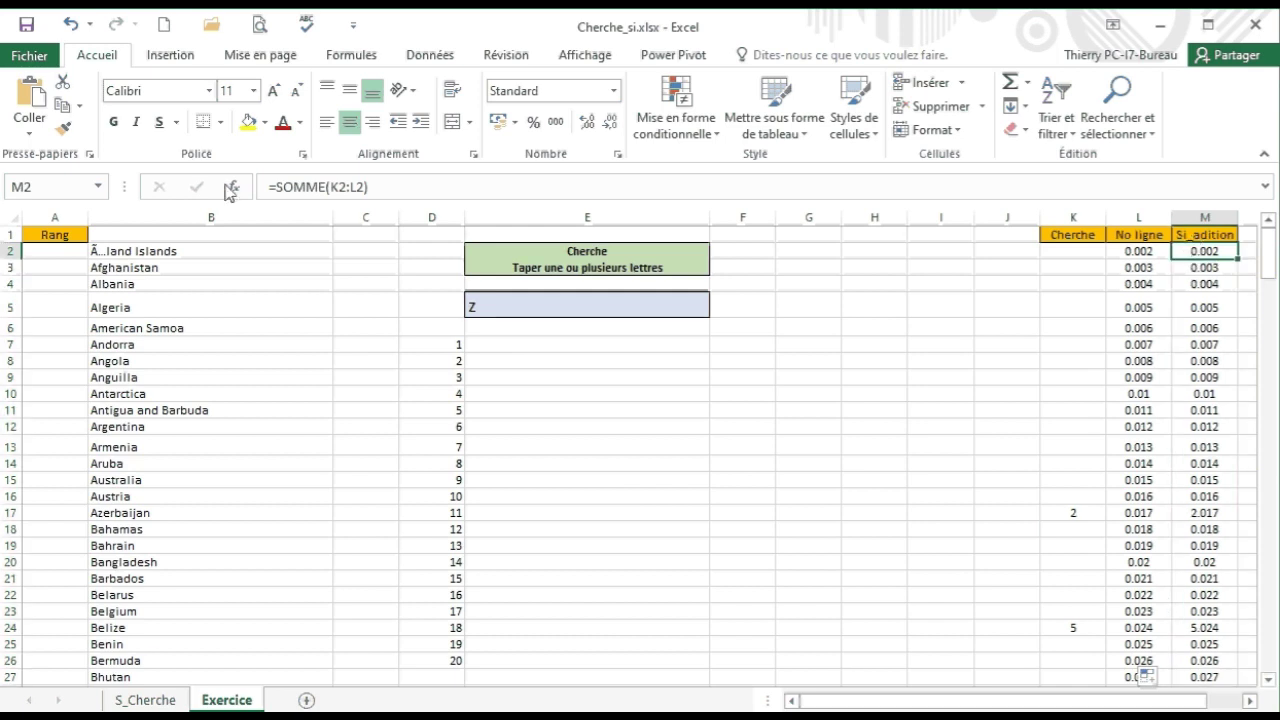
{"action": "left_click", "coordinate": [280, 187]}
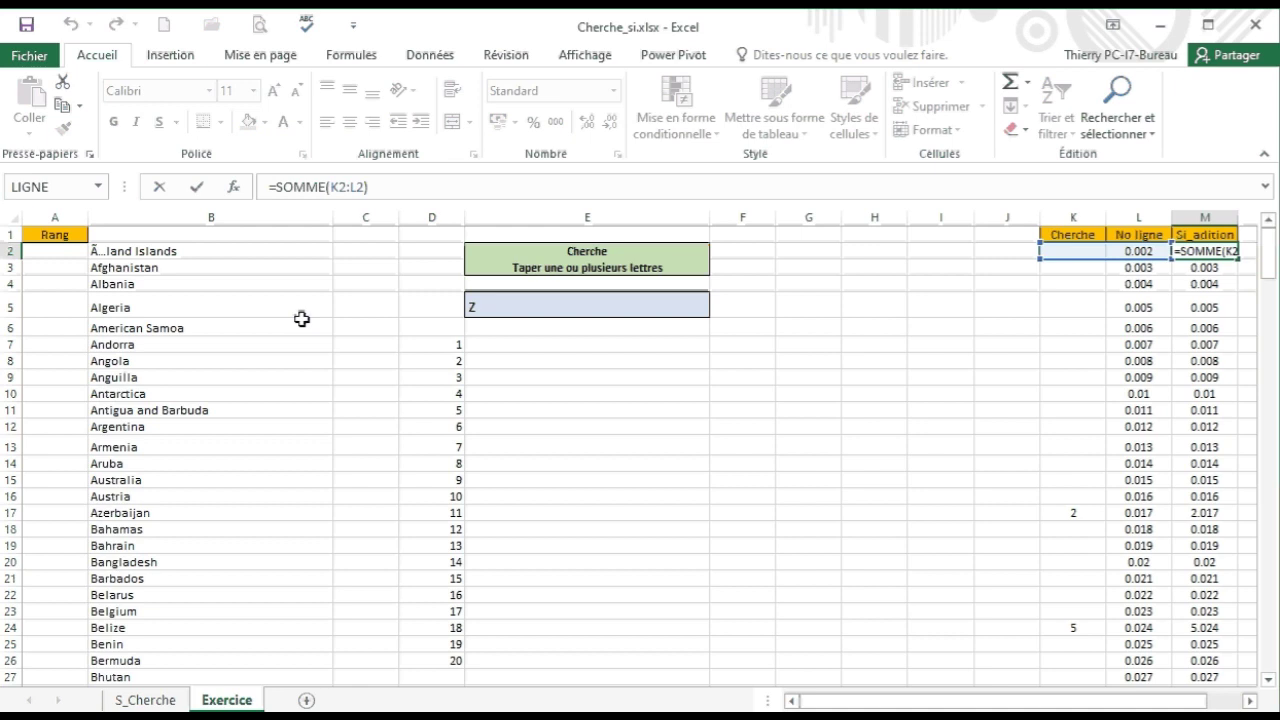
{"action": "type", "text": "s"}
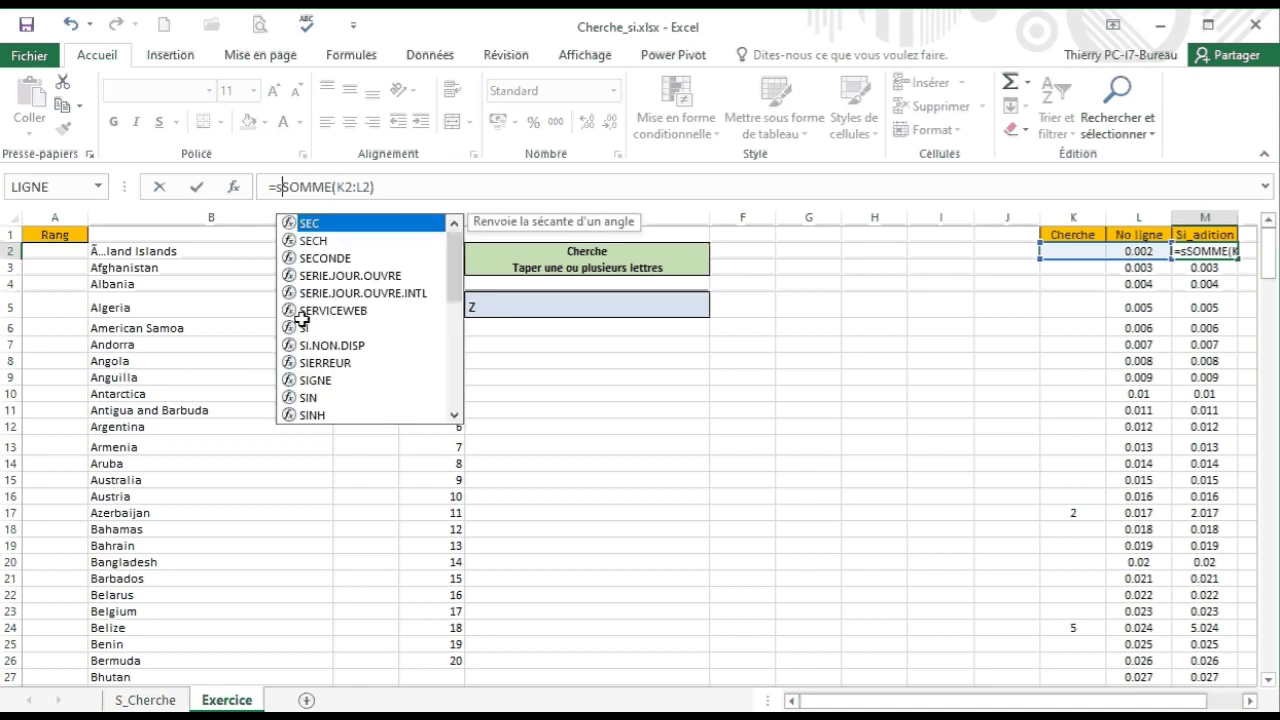
{"action": "type", "text": "i"}
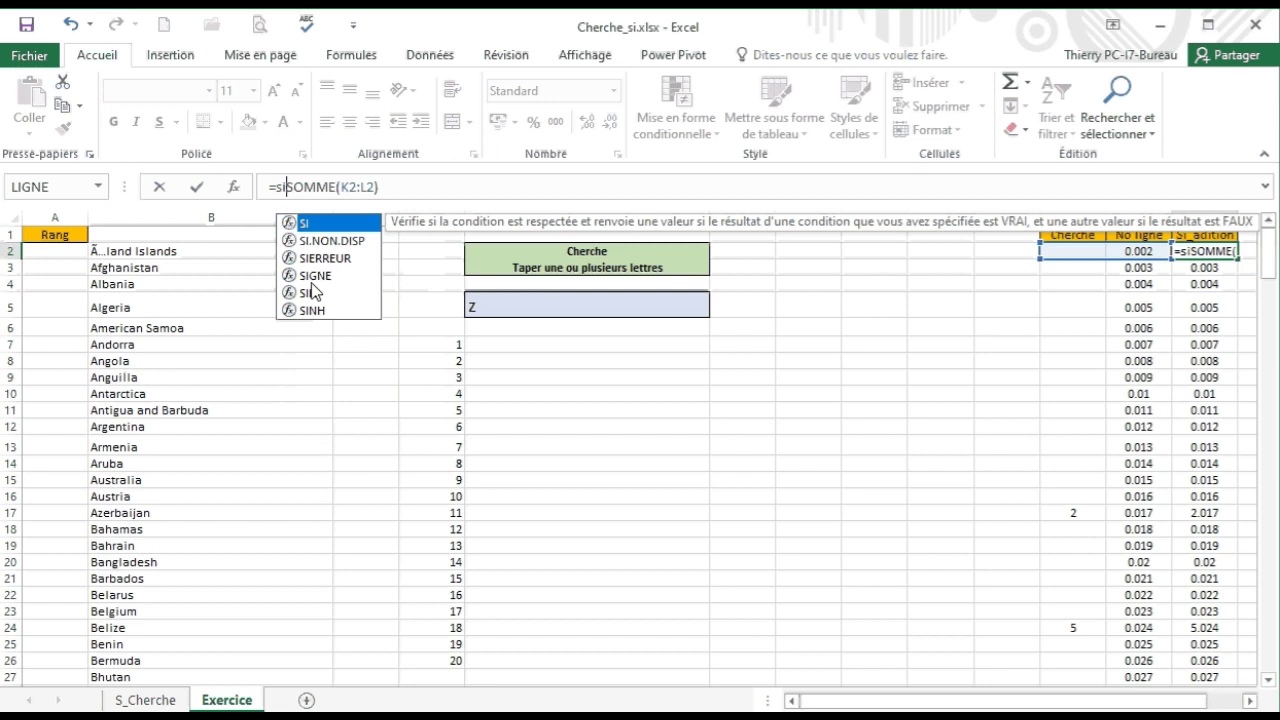
{"action": "double_click", "coordinate": [309, 224]}
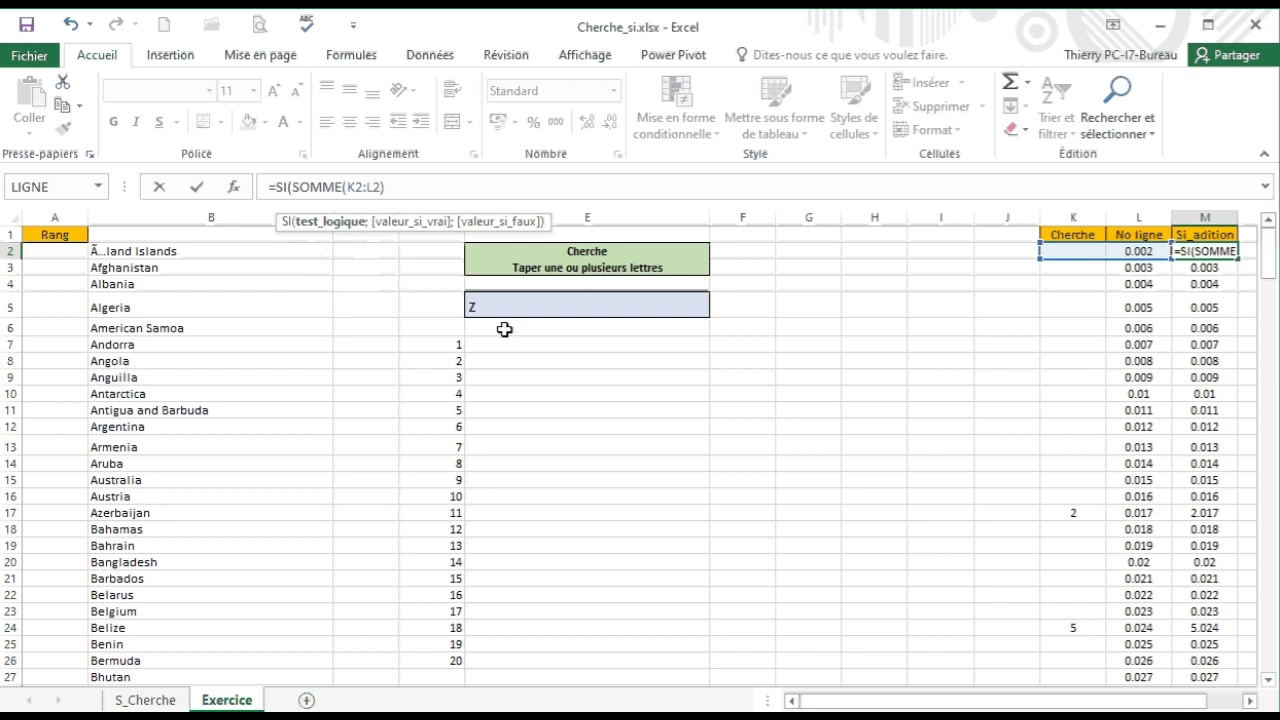
{"action": "left_click", "coordinate": [1071, 249]}
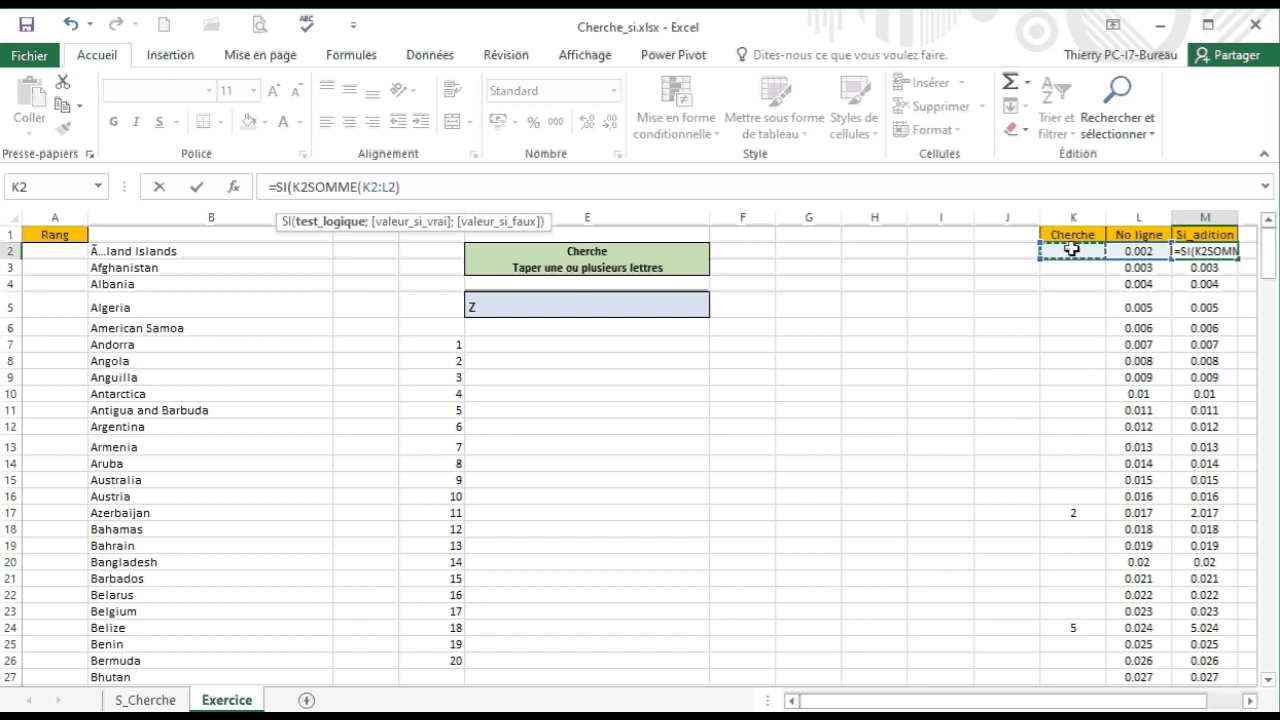
{"action": "type", "text": "=\"\""}
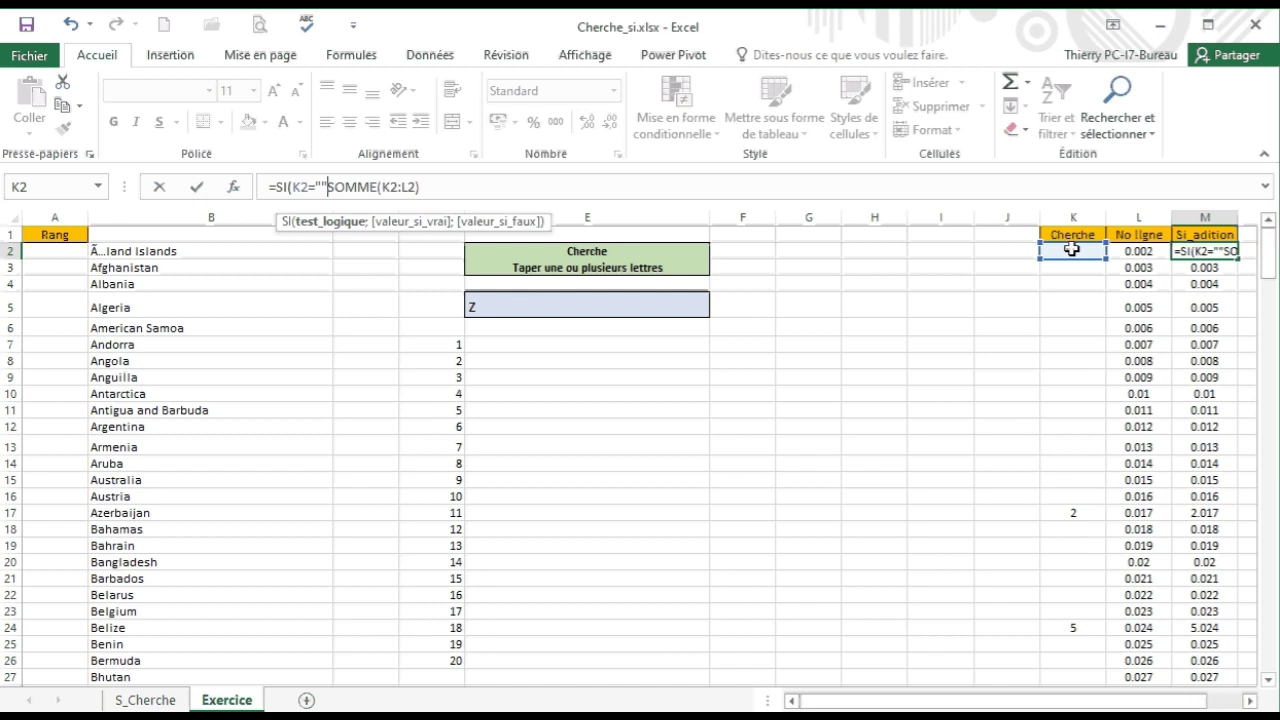
Complete the M2 formula as =SI(K2="";"";SOMME(K2:L2)) and fill it down the Si_adition column.
{"action": "type", "text": ";"}
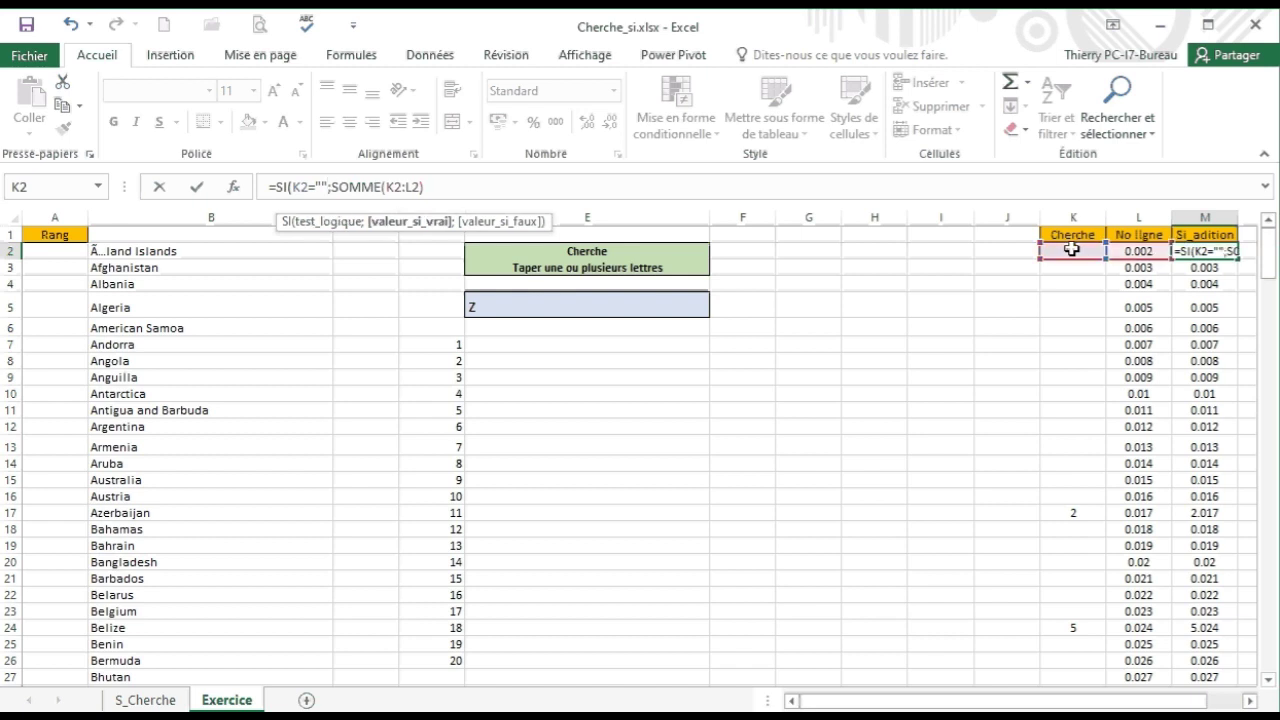
{"action": "type", "text": "\"\""}
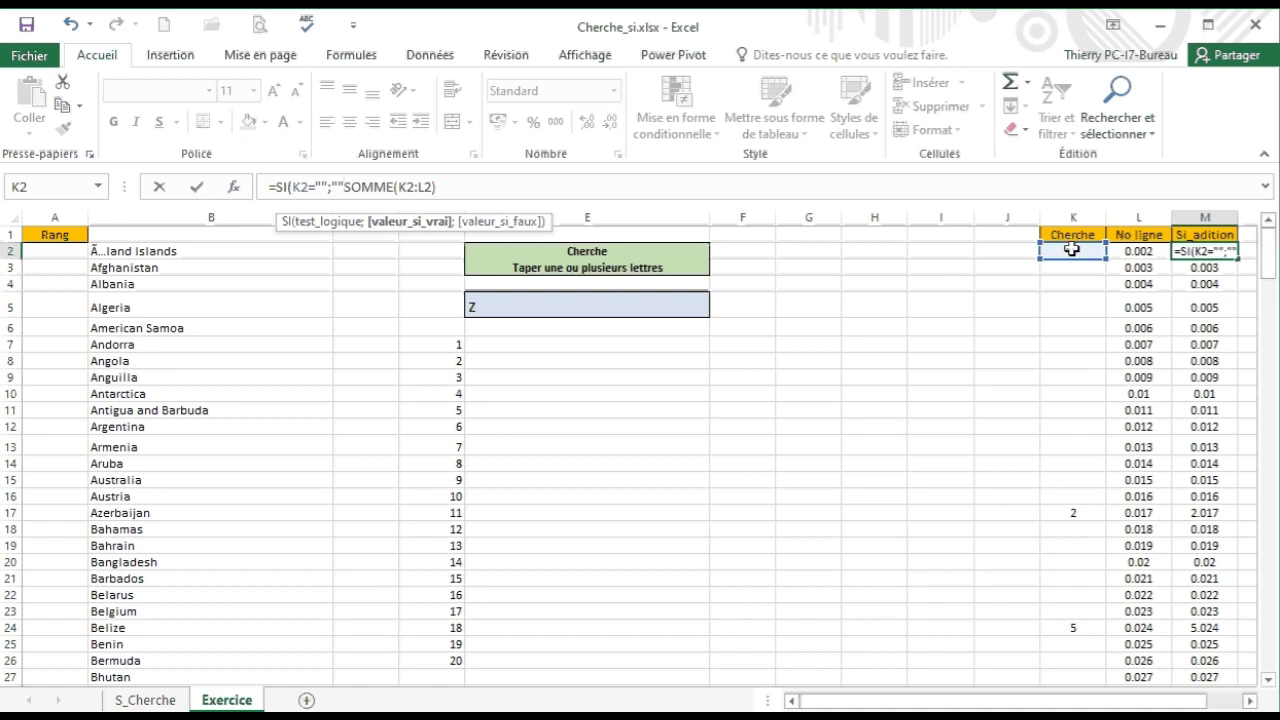
{"action": "type", "text": ";"}
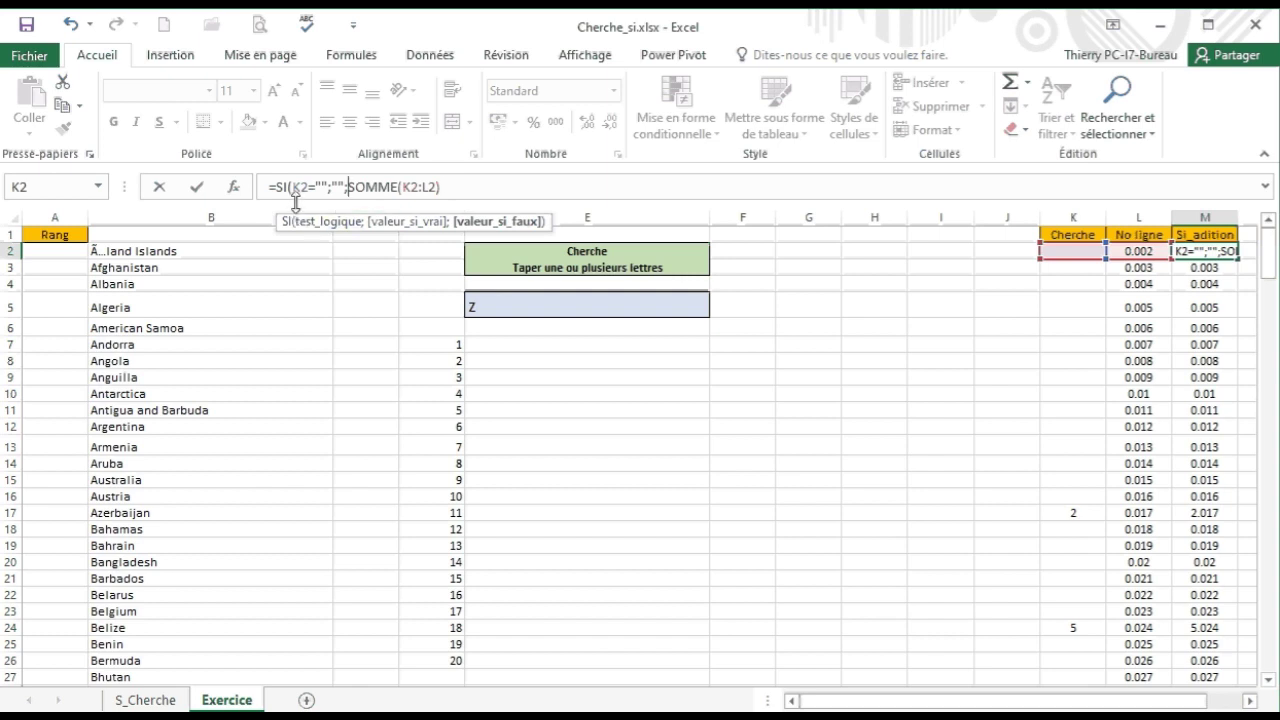
{"action": "left_click", "coordinate": [469, 186]}
{"action": "type", "text": ")"}
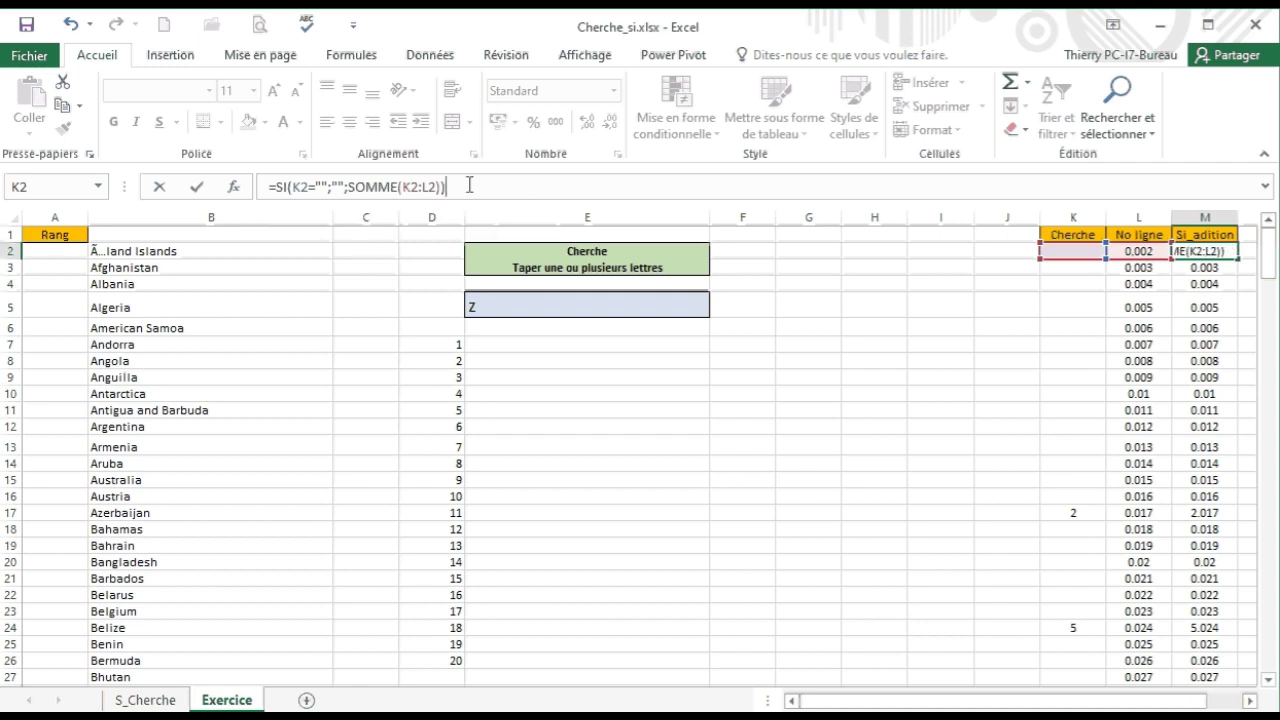
{"action": "left_click", "coordinate": [198, 188]}
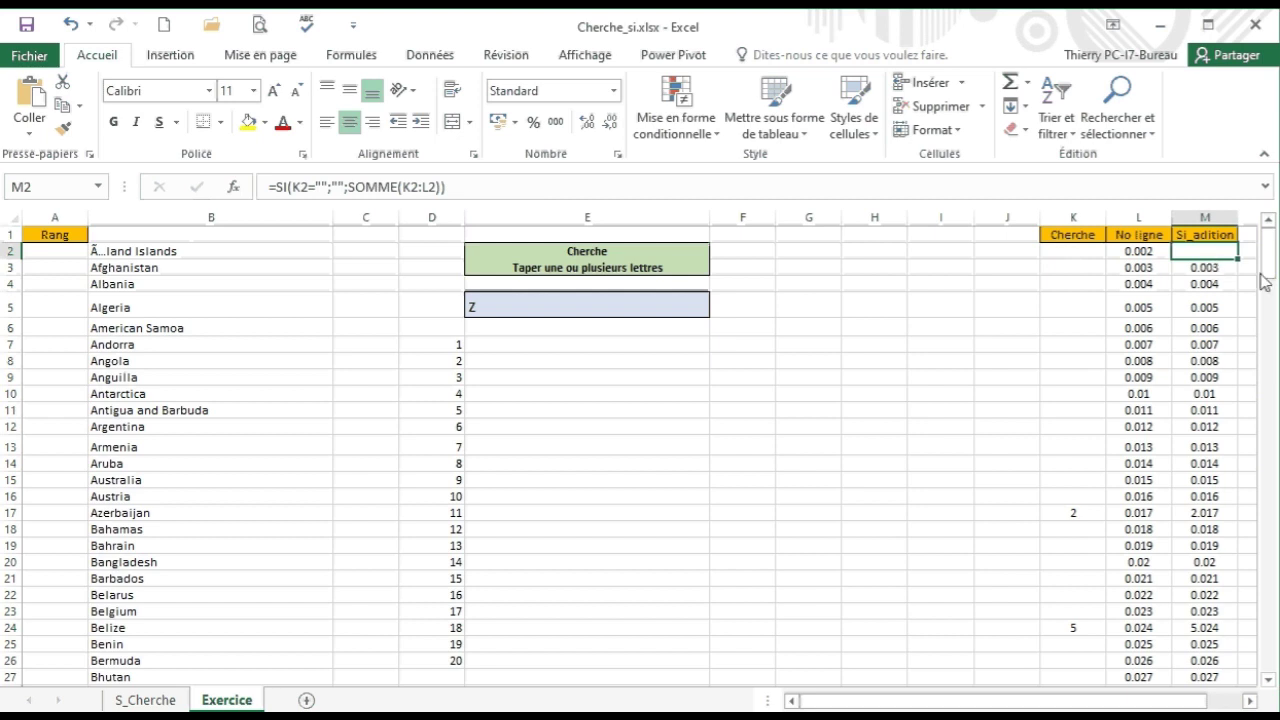
{"action": "double_click", "coordinate": [1239, 260]}
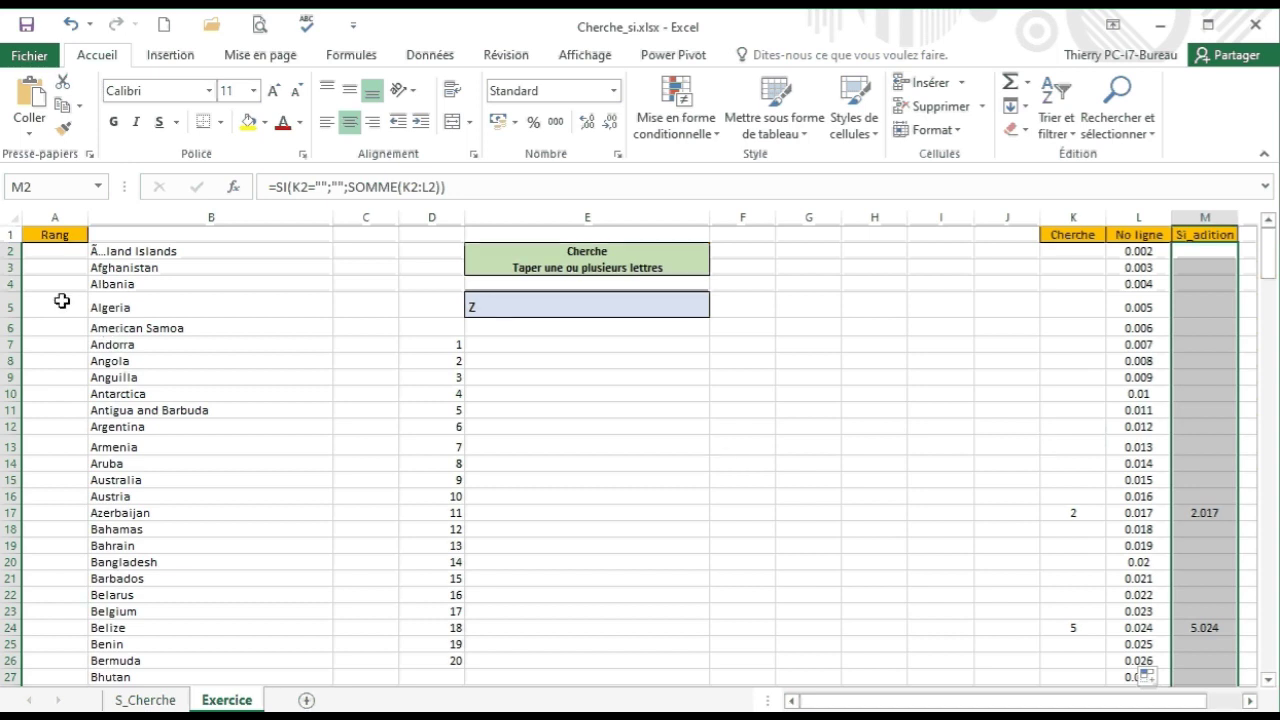
Insert the RANG function in cell A2 of the Rang column.
{"action": "left_click", "coordinate": [41, 252]}
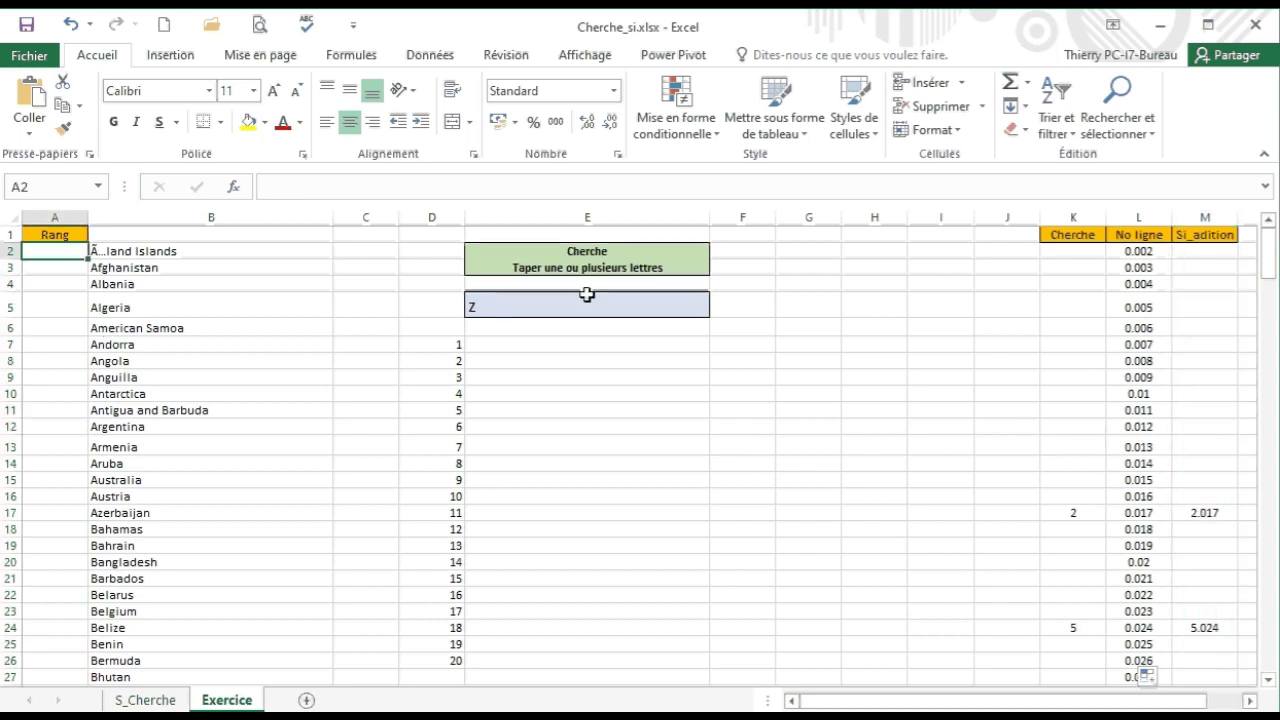
{"action": "left_click", "coordinate": [1028, 83]}
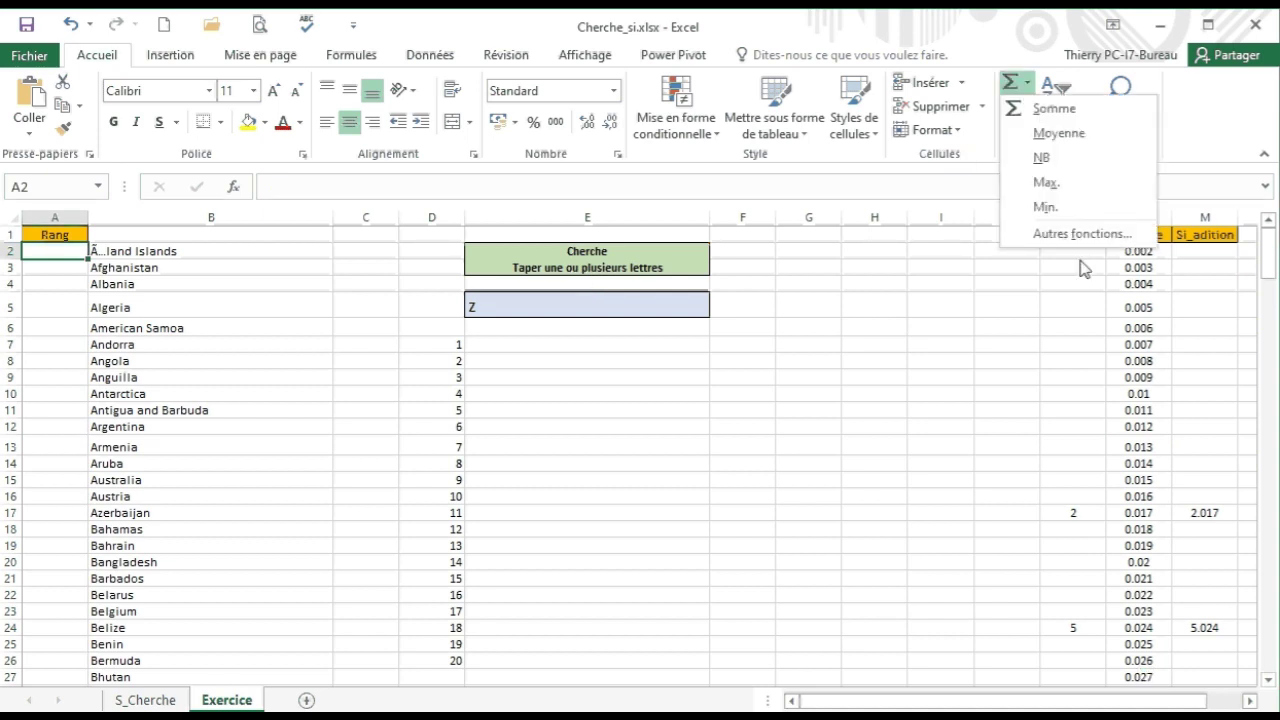
{"action": "left_click", "coordinate": [1060, 234]}
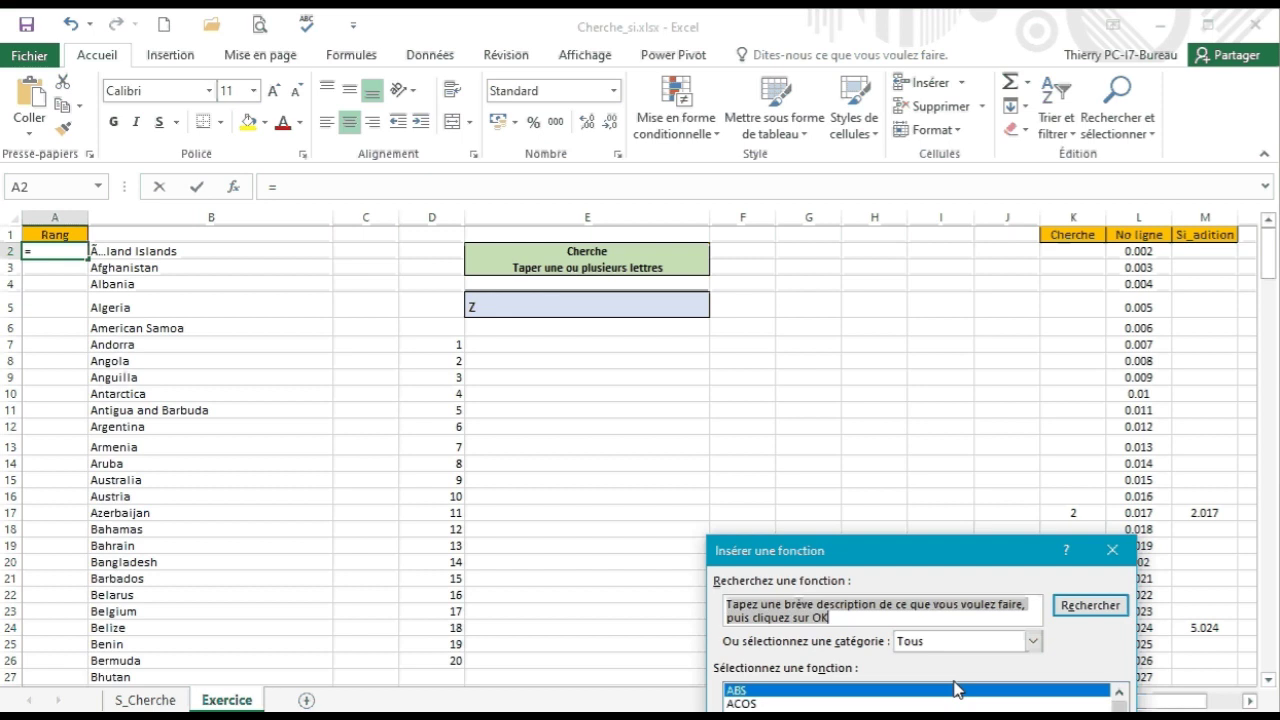
{"action": "left_click", "coordinate": [945, 717]}
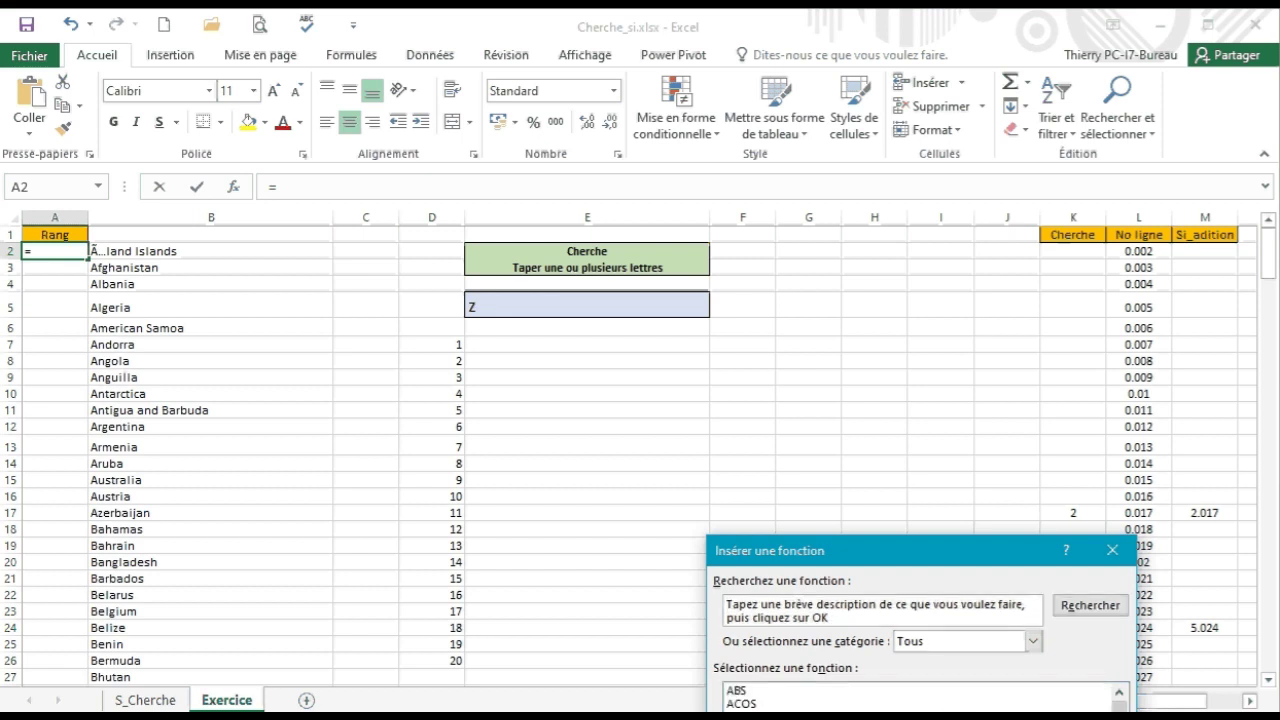
{"action": "key", "text": "r"}
{"action": "key", "text": "n"}
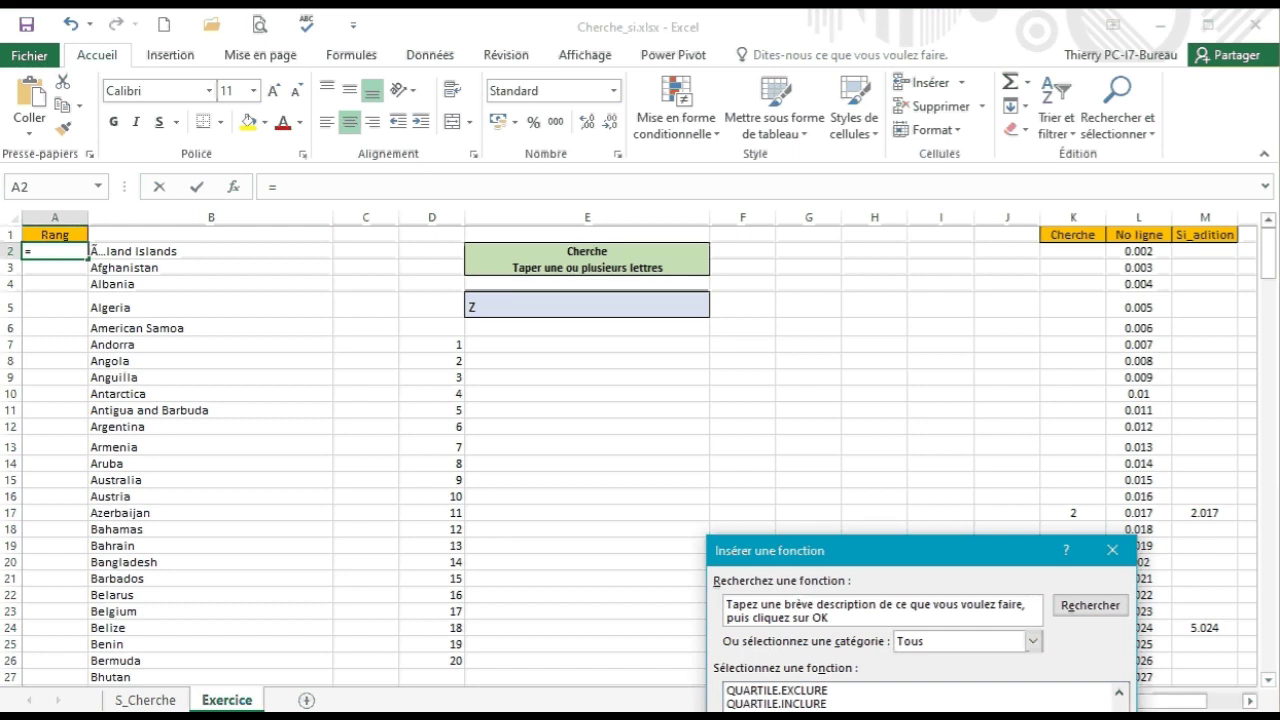
{"action": "key", "text": "Return"}
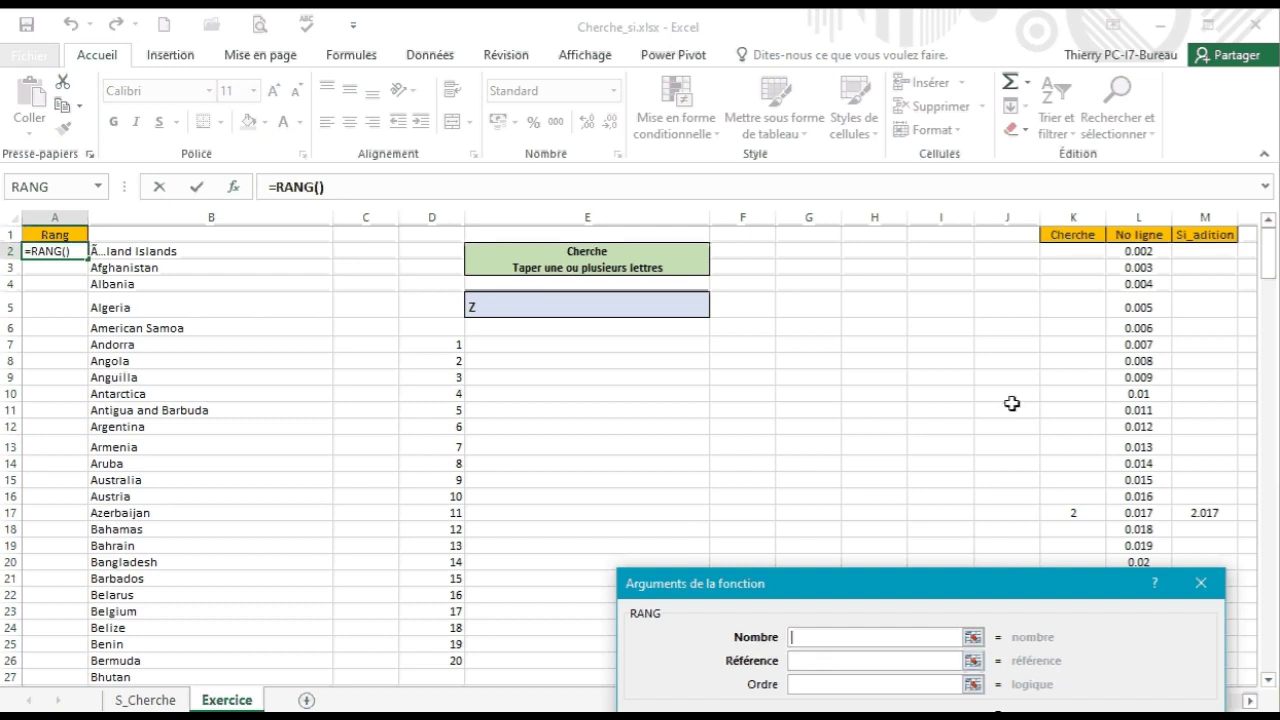
Complete the A2 formula as =RANG(M2;M:M;1) and fill it down the Rang column.
{"action": "left_click", "coordinate": [1208, 253]}
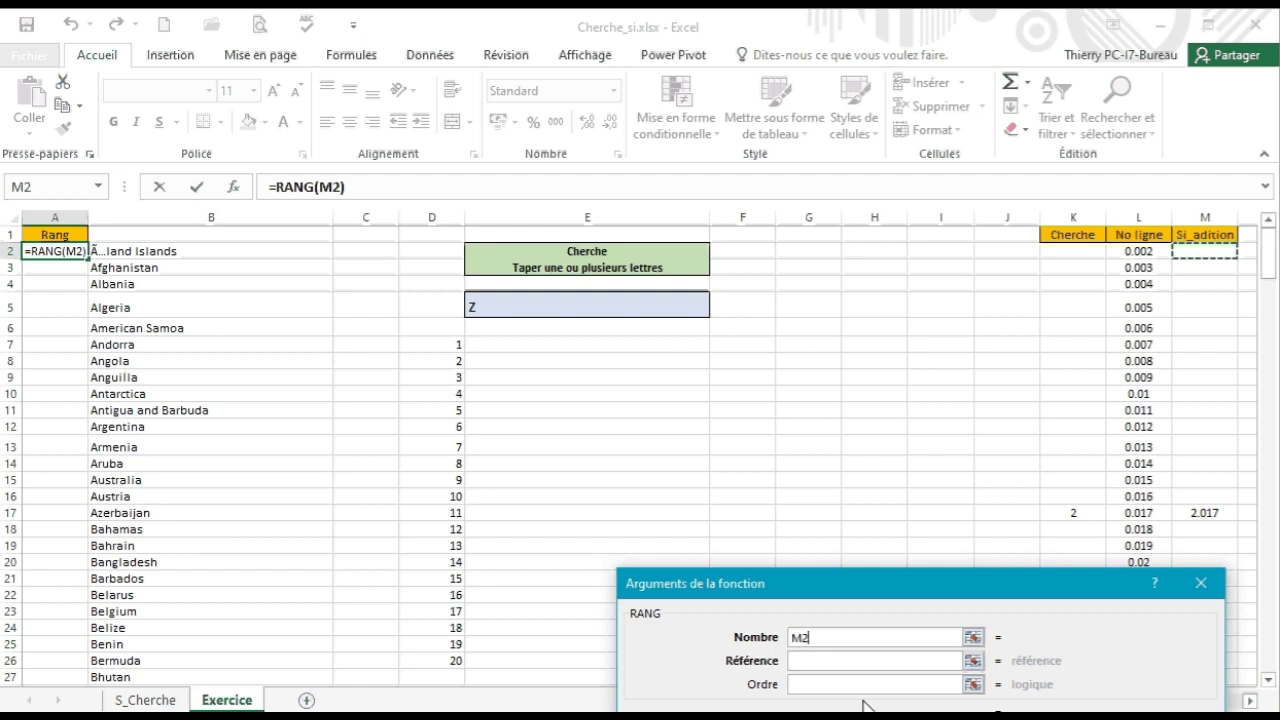
{"action": "left_click", "coordinate": [803, 662]}
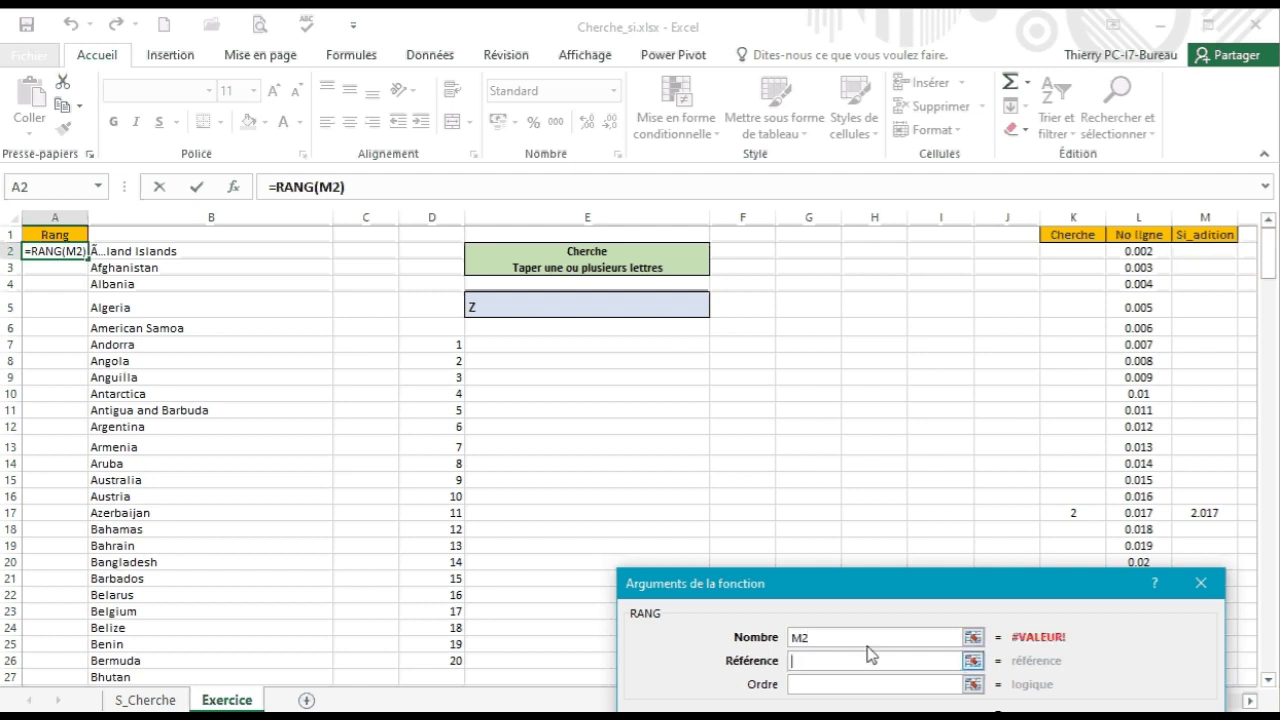
{"action": "left_click", "coordinate": [1212, 217]}
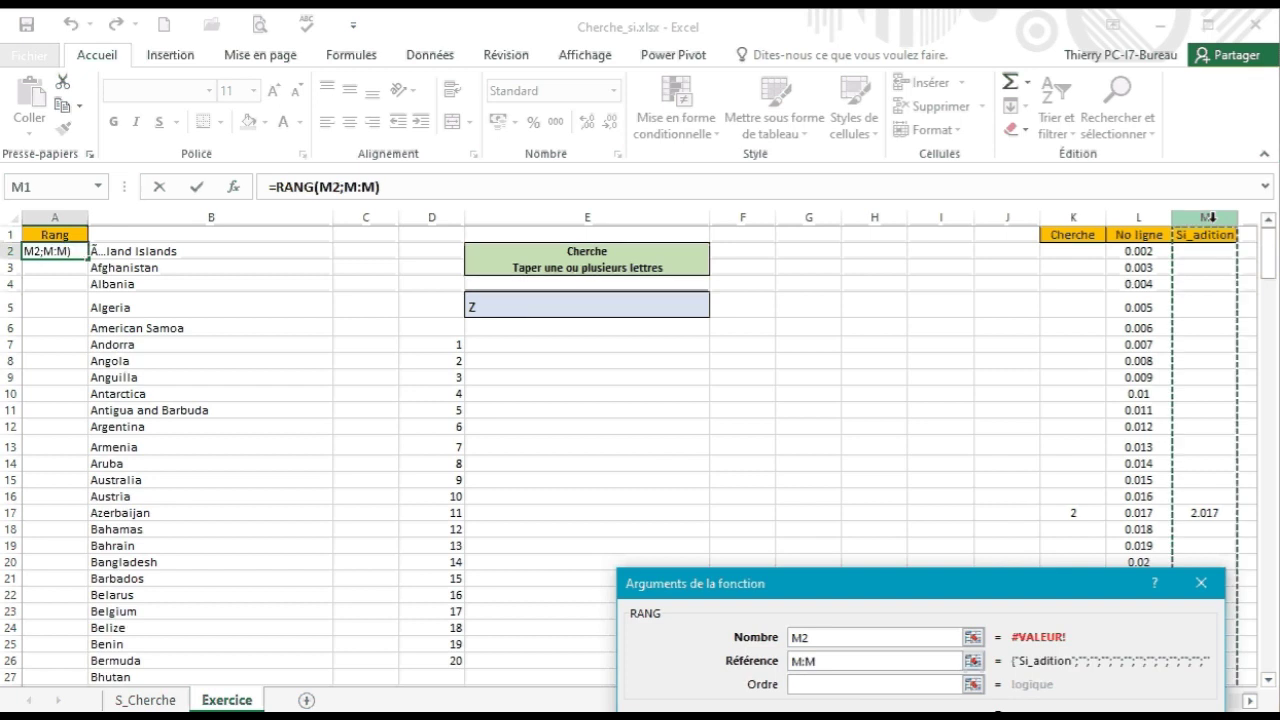
{"action": "left_click", "coordinate": [800, 682]}
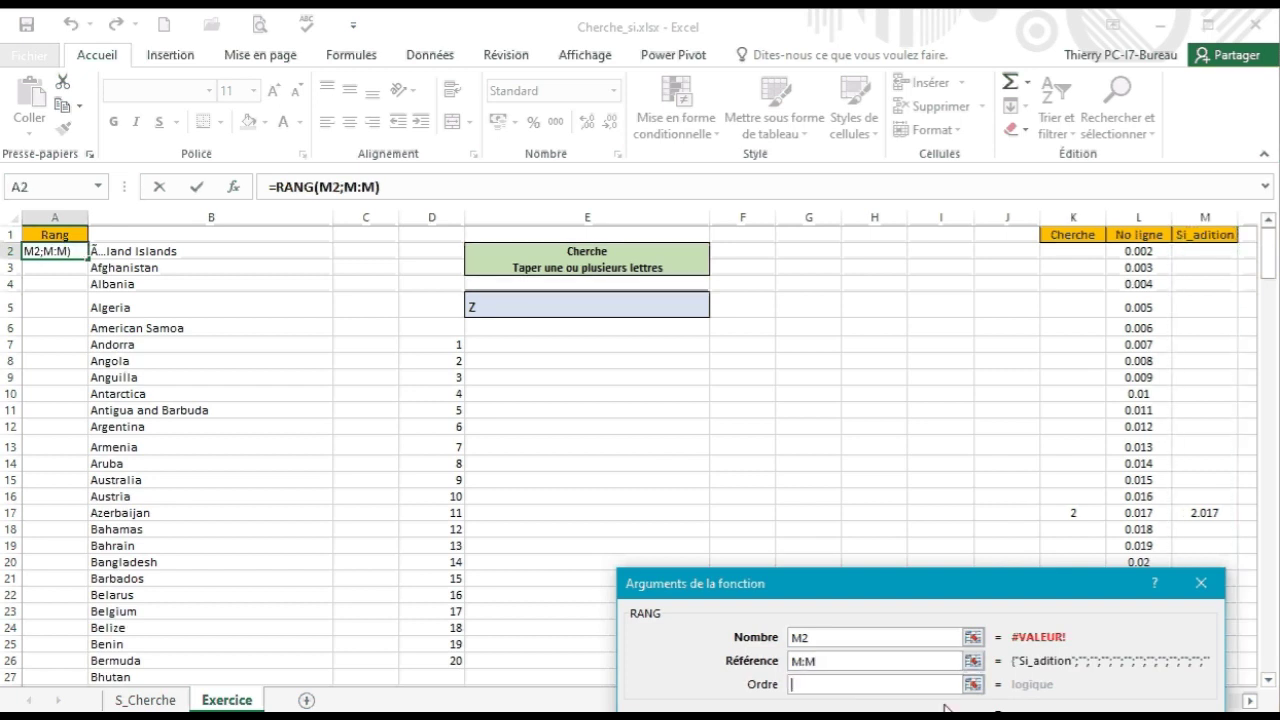
{"action": "type", "text": "1"}
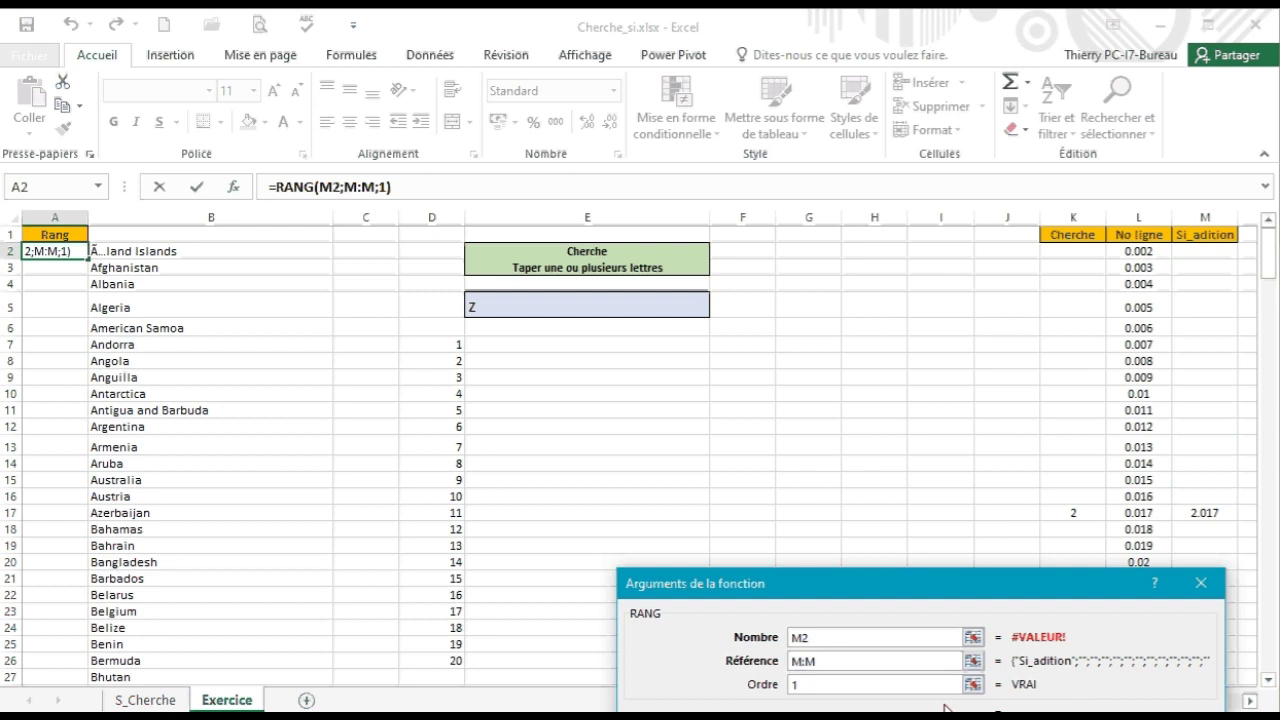
{"action": "key", "text": "Return"}
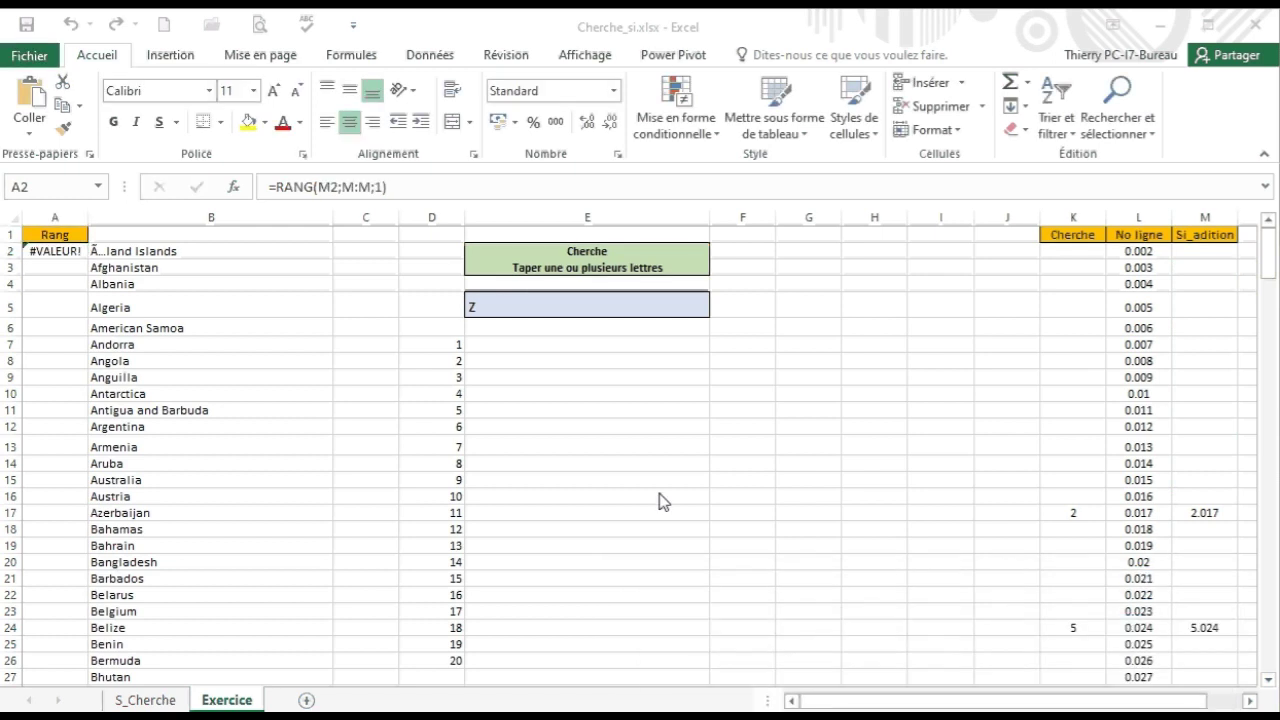
{"action": "left_click", "coordinate": [65, 250]}
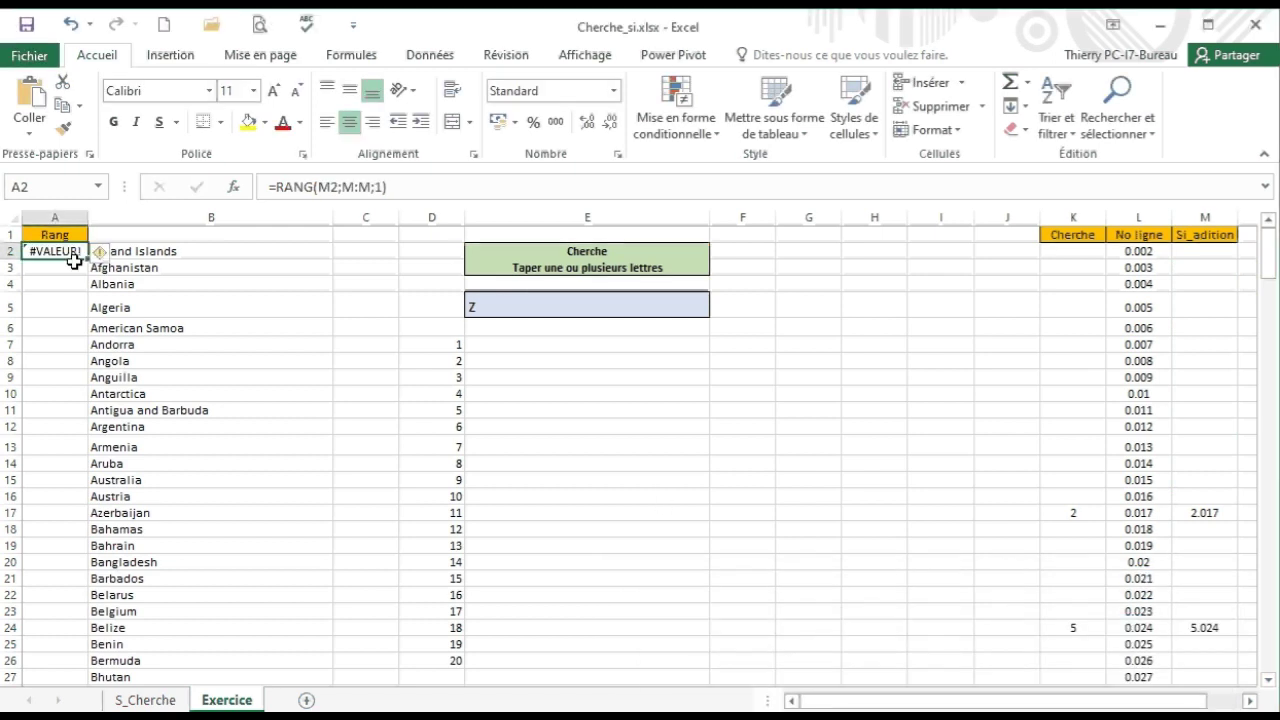
{"action": "double_click", "coordinate": [88, 258]}
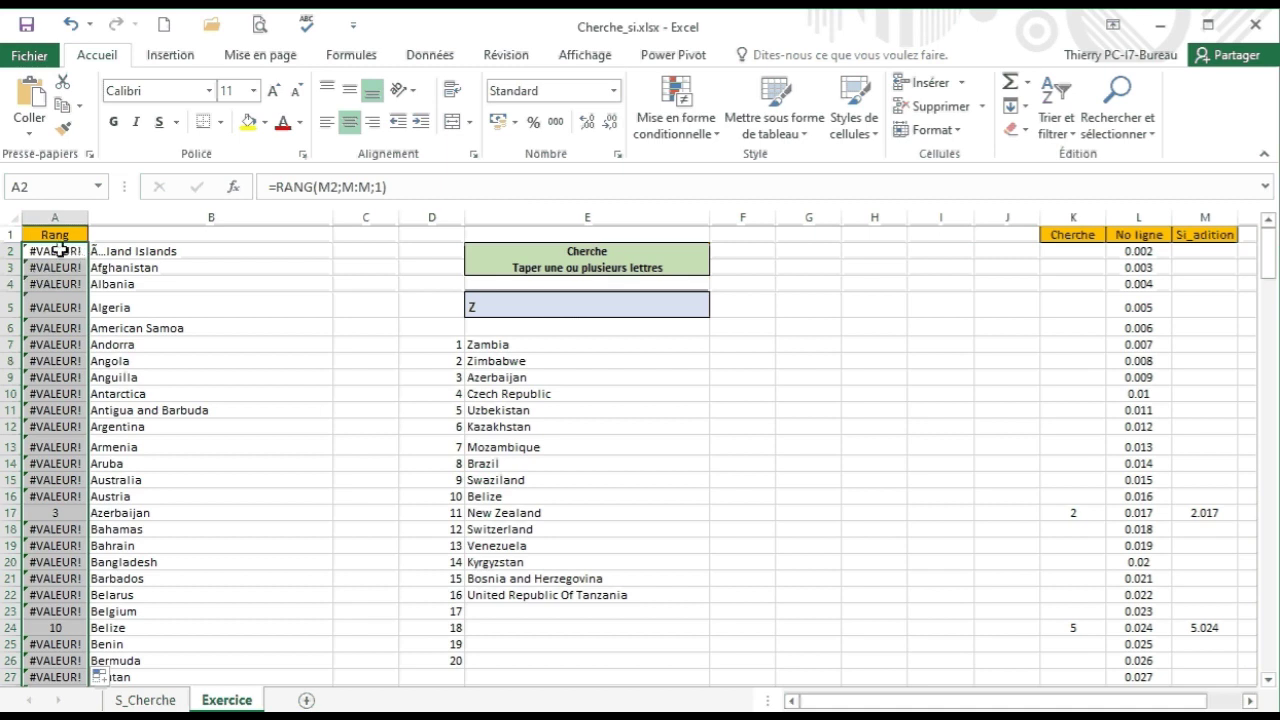
Wrap the A2 formula in an error check as =SIERREUR(RANG(M2;M:M;1);"") and fill it down the Rang column.
{"action": "left_click", "coordinate": [62, 250]}
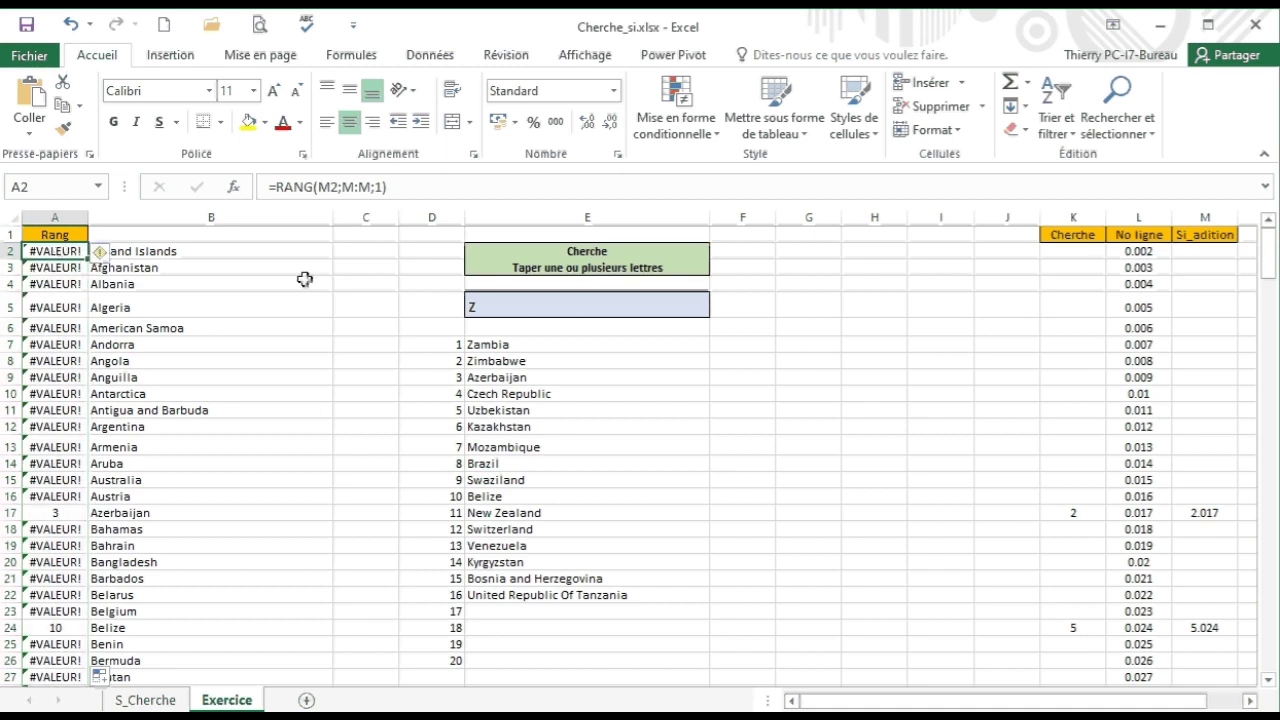
{"action": "left_click", "coordinate": [277, 186]}
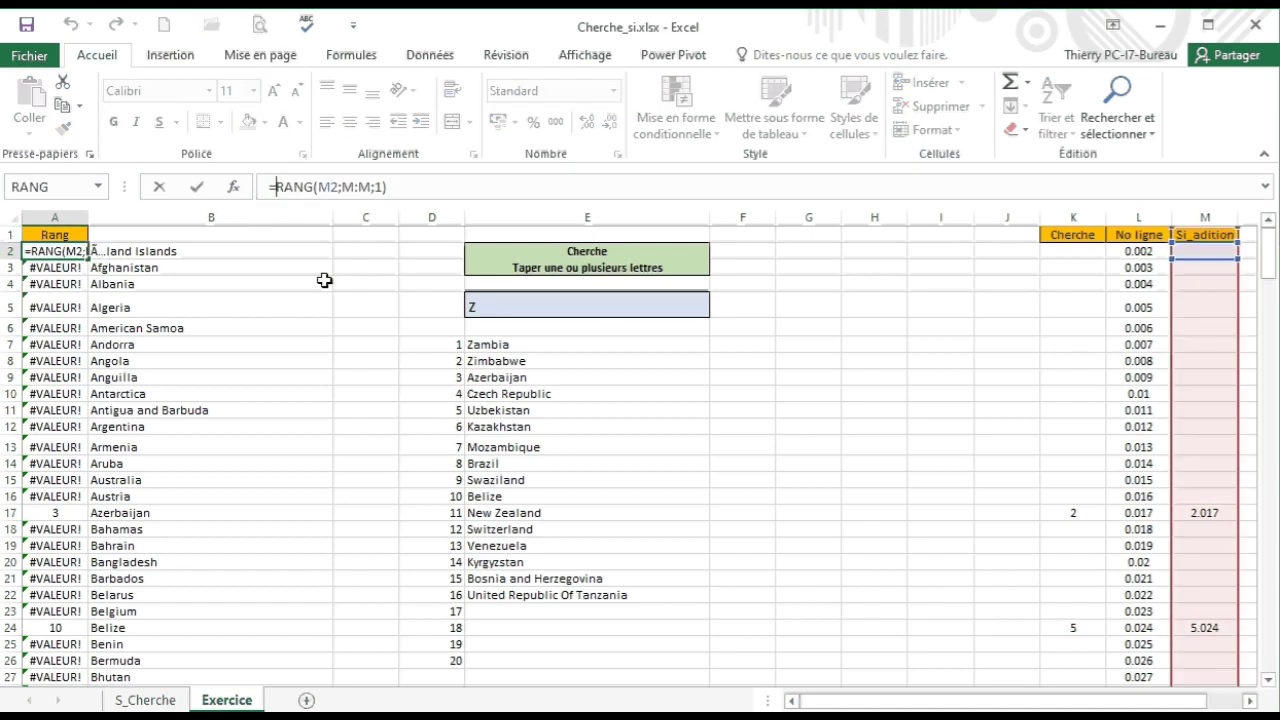
{"action": "type", "text": "si"}
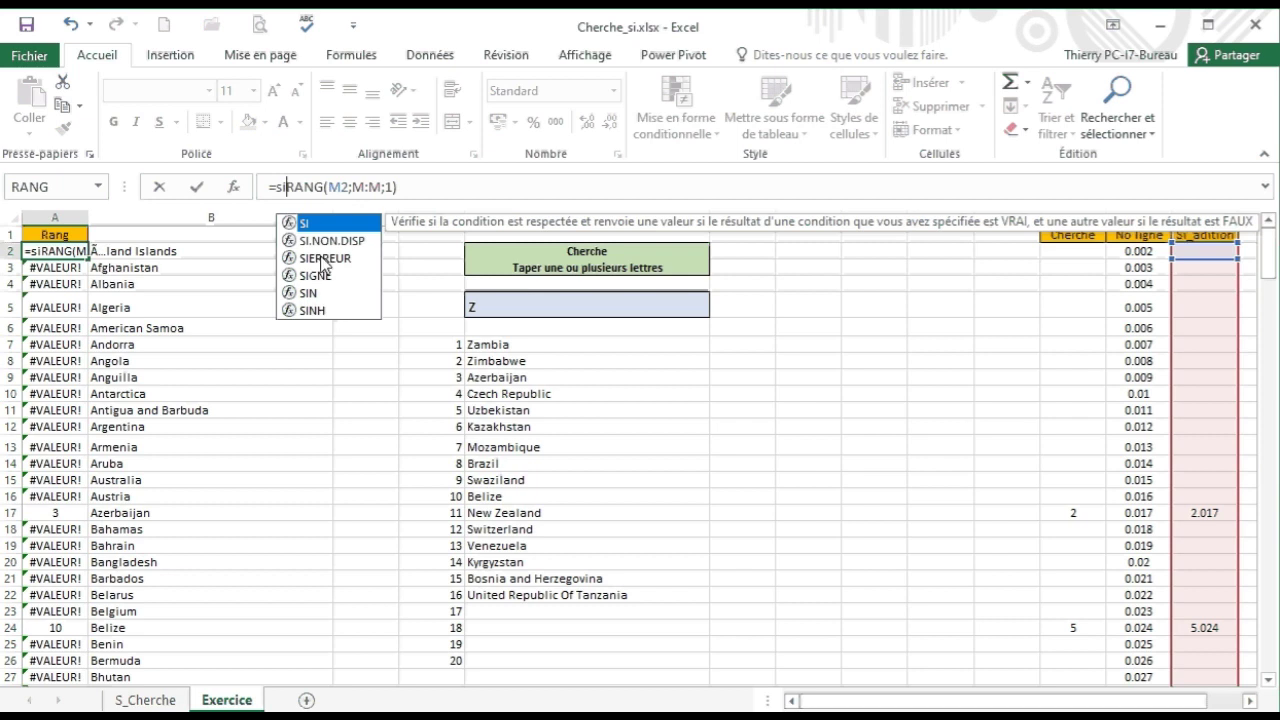
{"action": "double_click", "coordinate": [321, 259]}
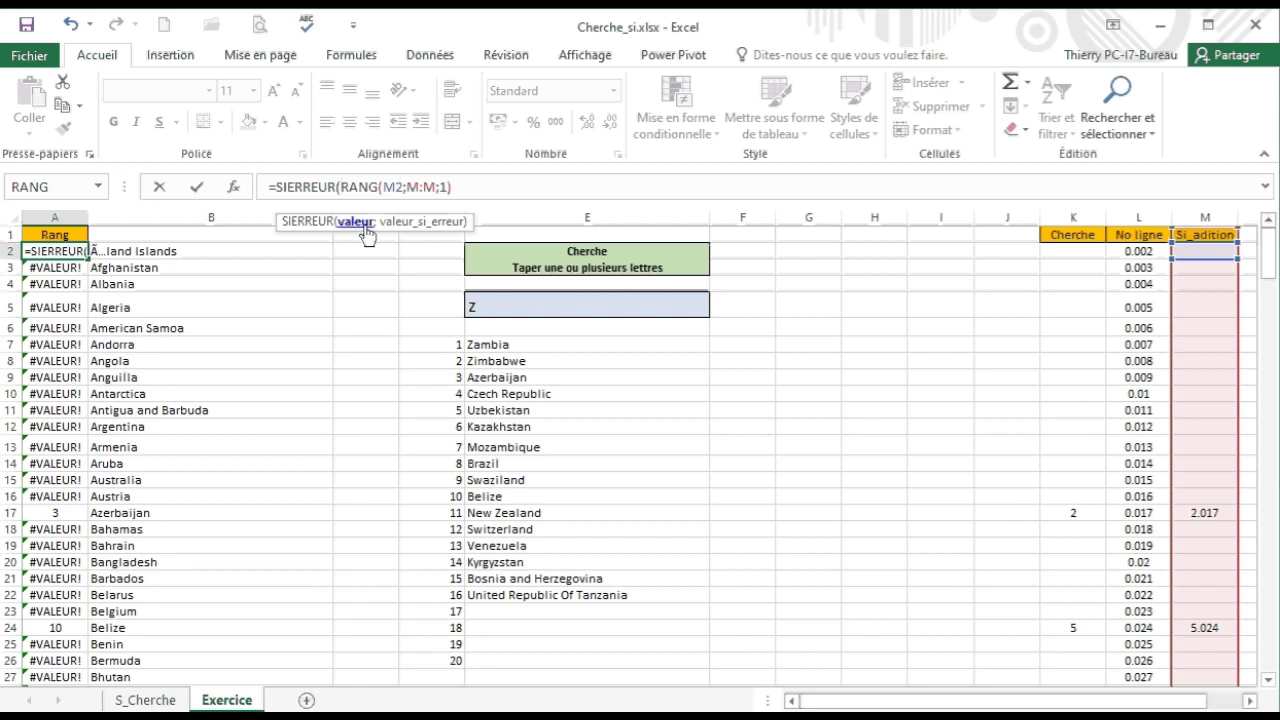
{"action": "left_click", "coordinate": [472, 186]}
{"action": "type", "text": ";"}
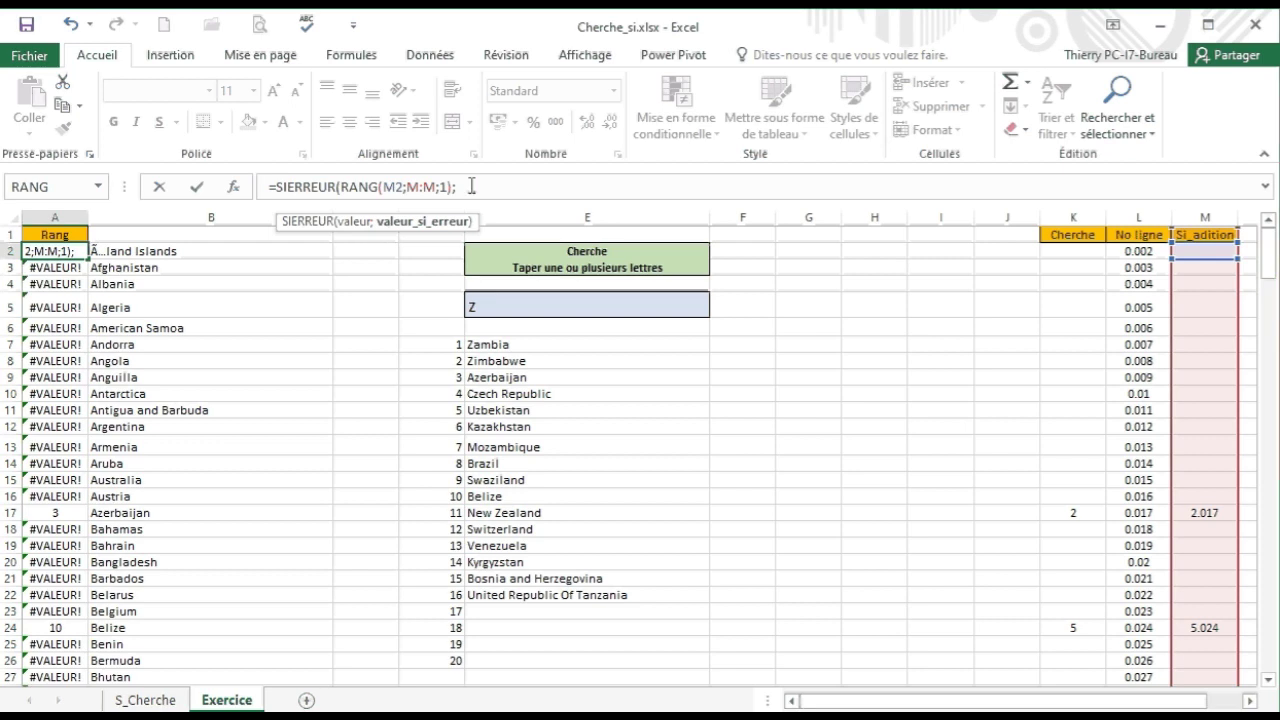
{"action": "type", "text": "\"\")"}
{"action": "key", "text": "Return"}
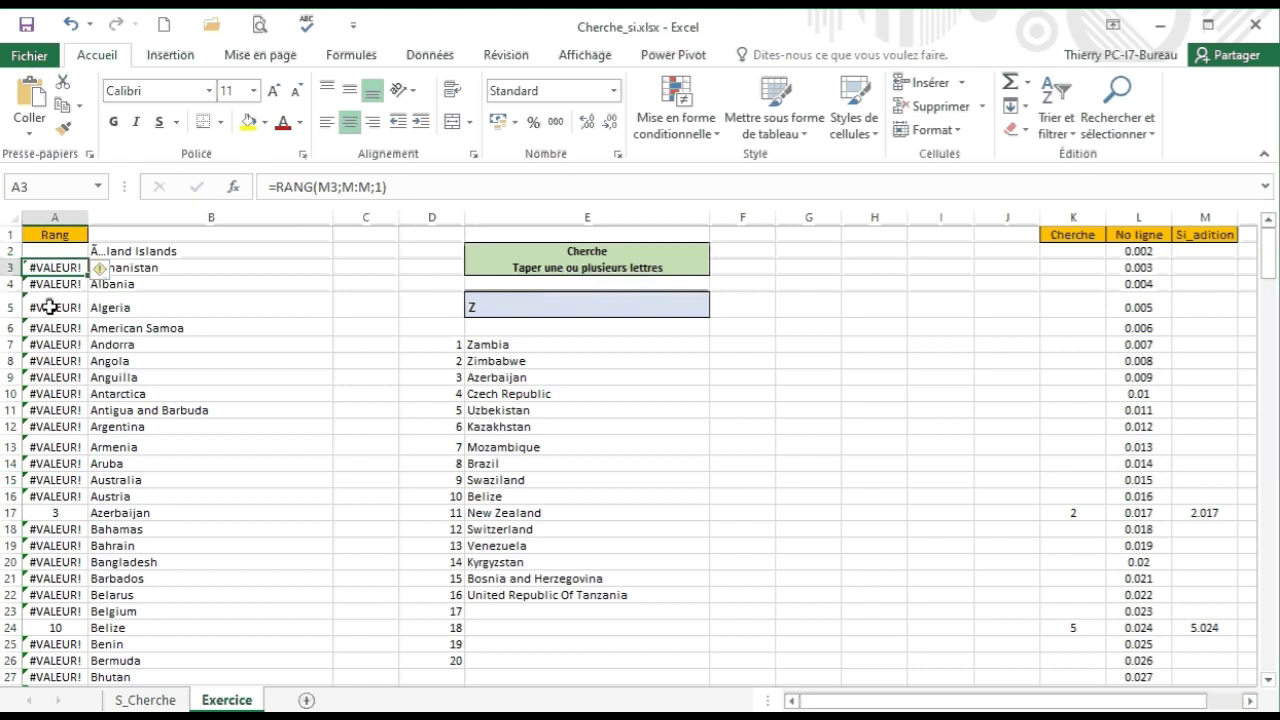
{"action": "left_click", "coordinate": [36, 250]}
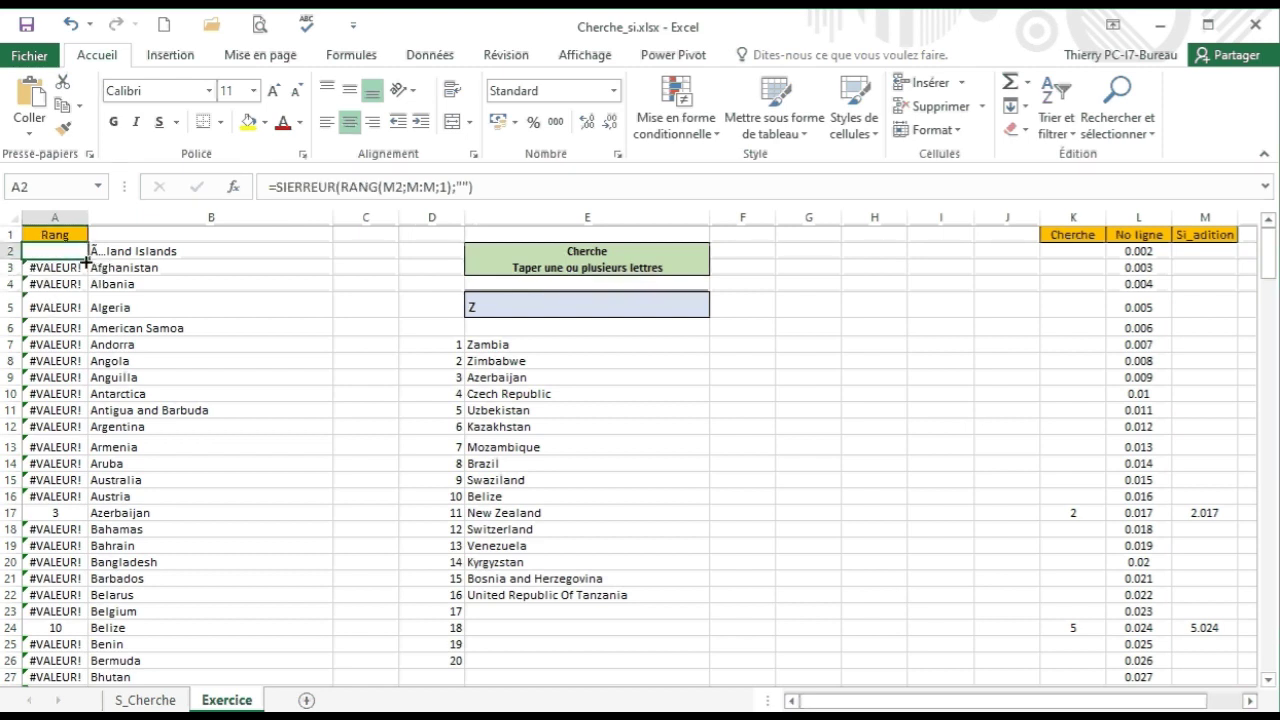
{"action": "double_click", "coordinate": [87, 259]}
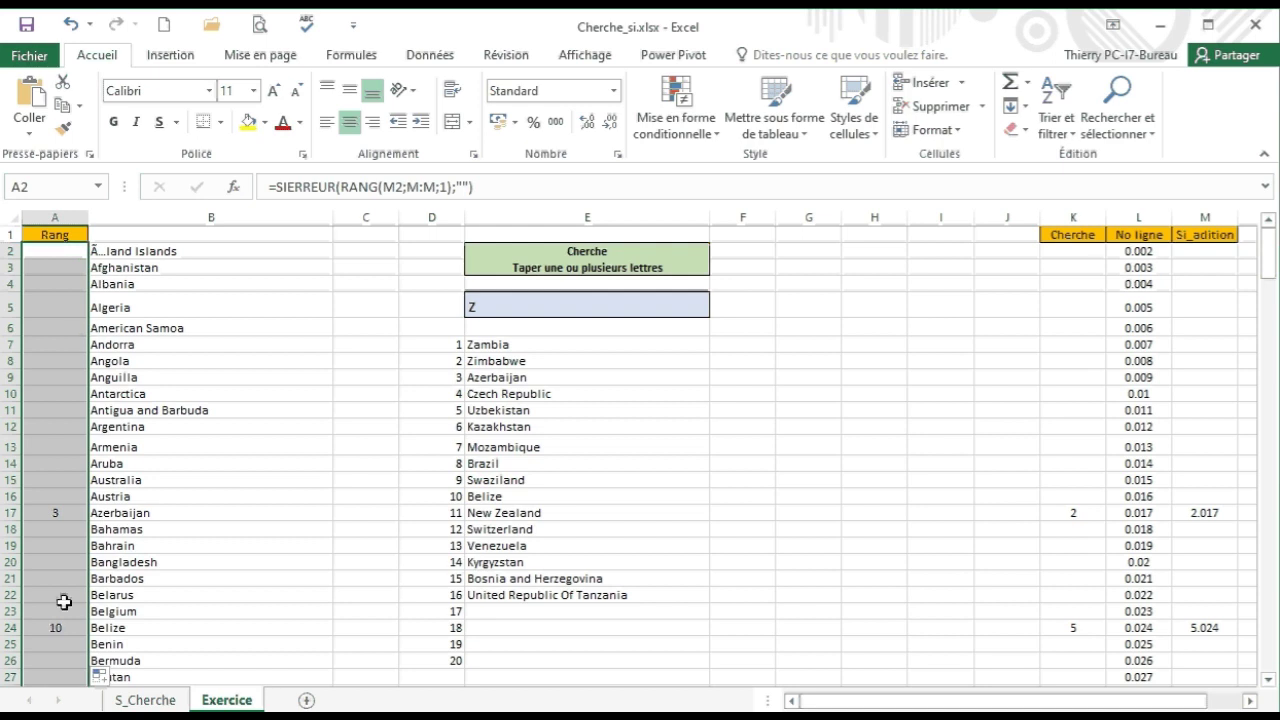
Clear the existing result formulas from cells E7:E25 below the search box.
{"action": "left_click", "coordinate": [523, 347]}
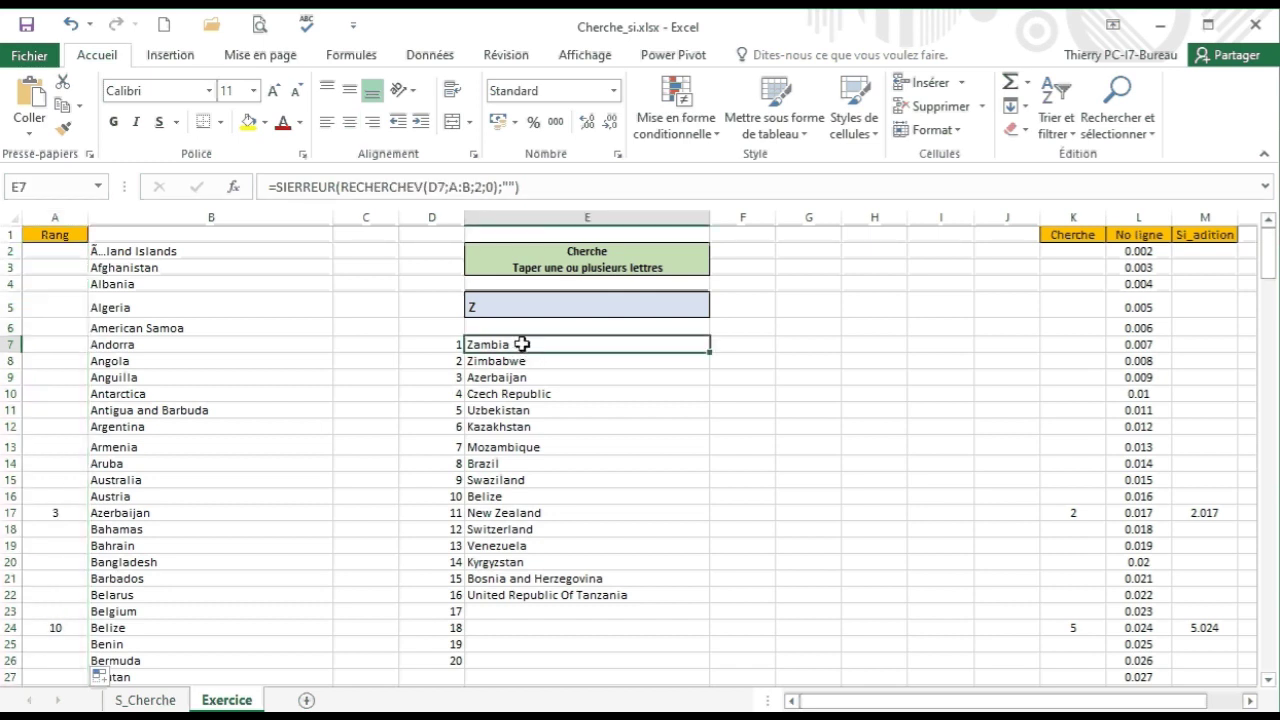
{"action": "key", "text": "Delete"}
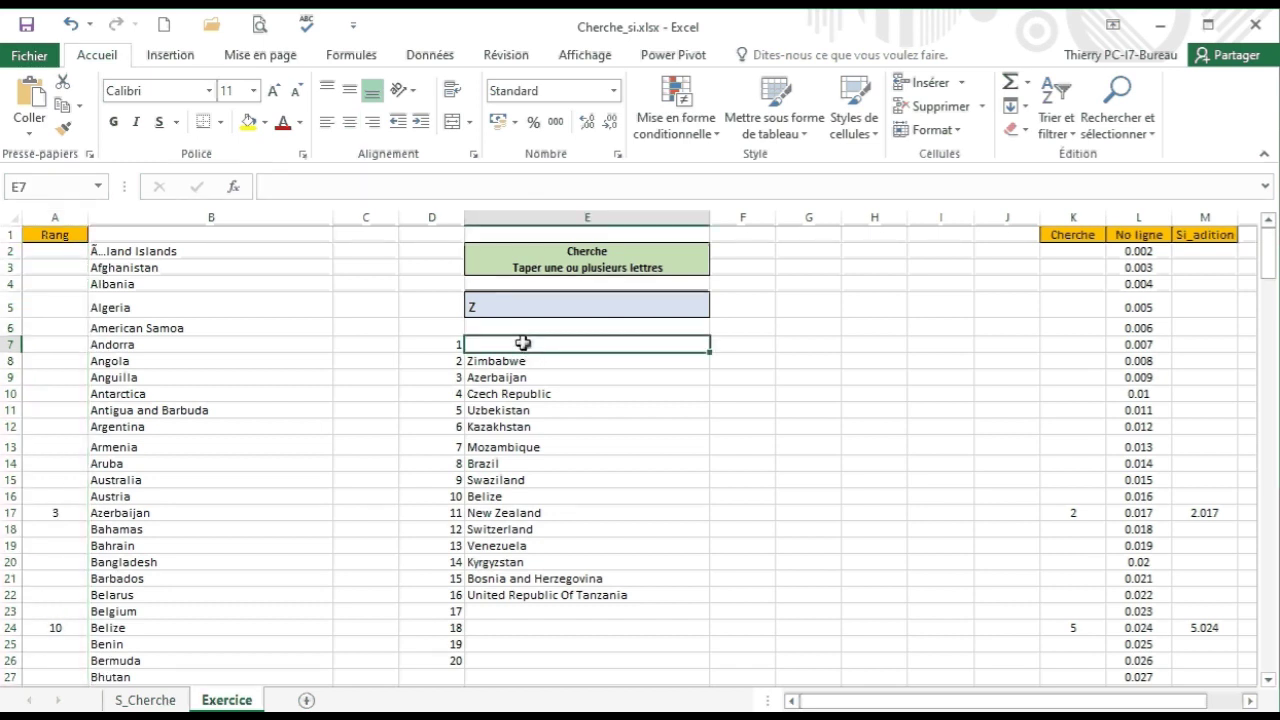
{"action": "left_click_drag", "start_coordinate": [522, 344], "coordinate": [564, 639]}
{"action": "key", "text": "Delete"}
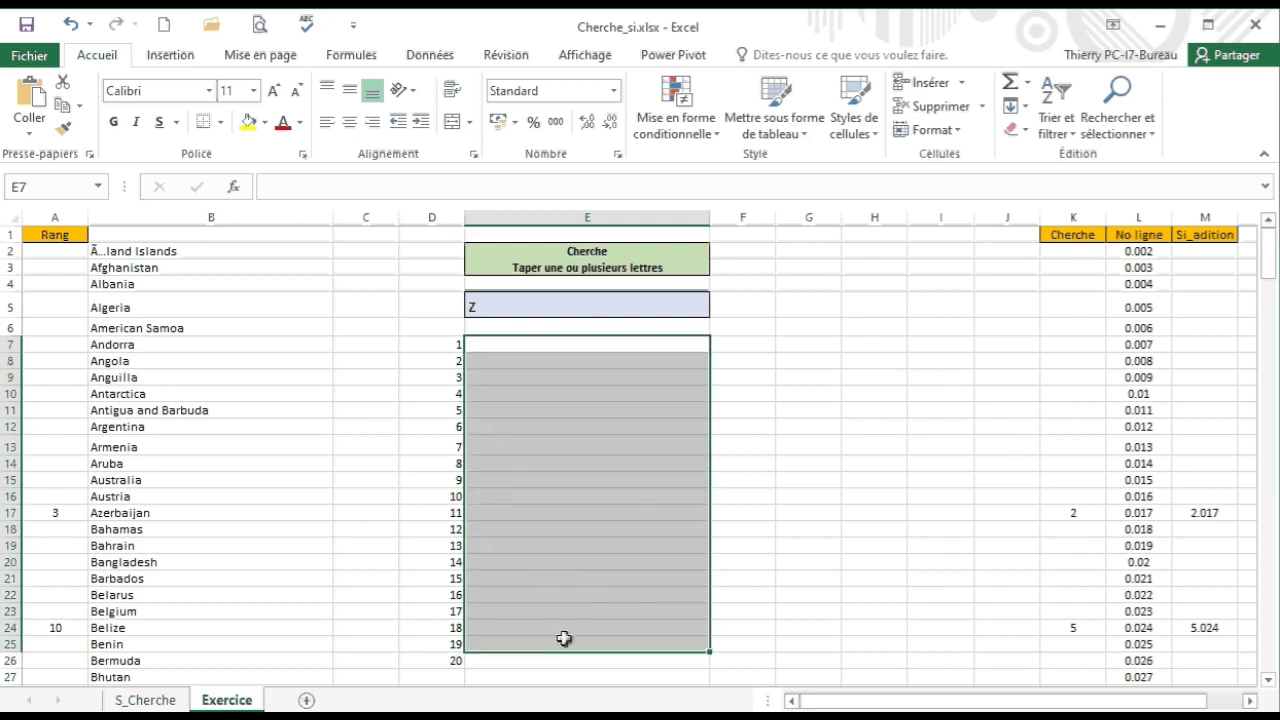
Insert the RECHERCHEV function in cell E7.
{"action": "left_click", "coordinate": [553, 348]}
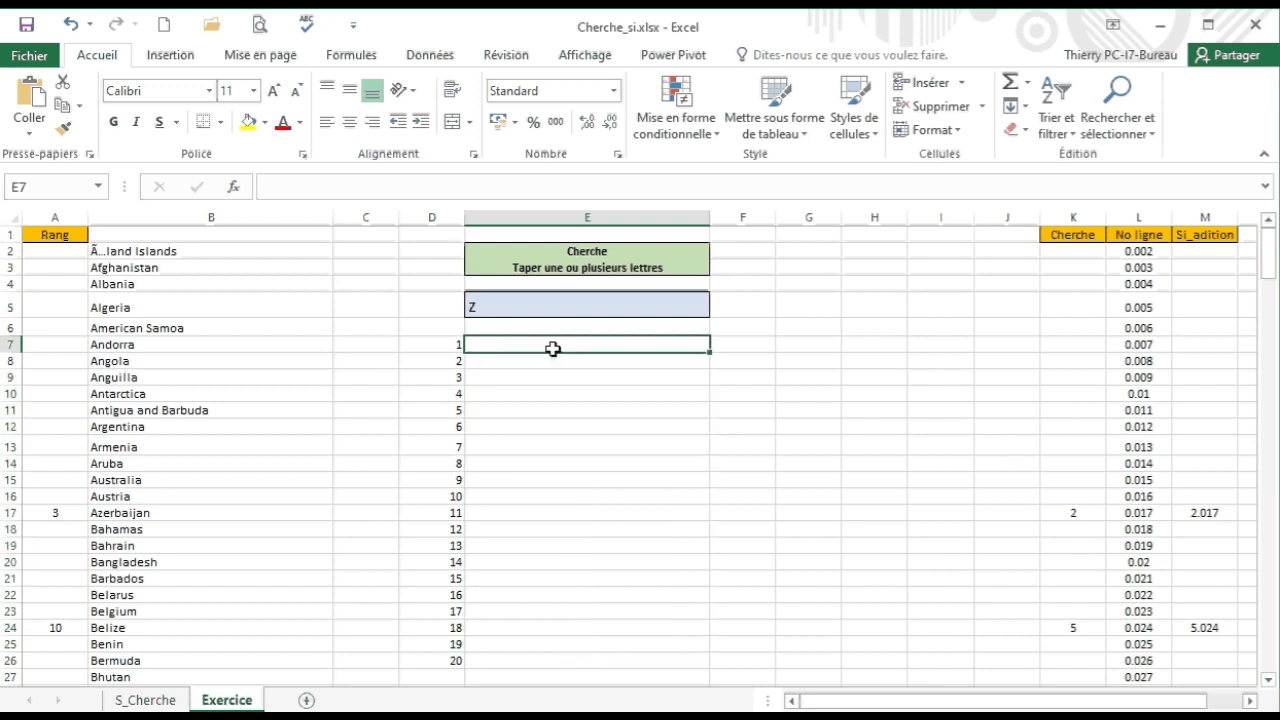
{"action": "left_click", "coordinate": [1028, 82]}
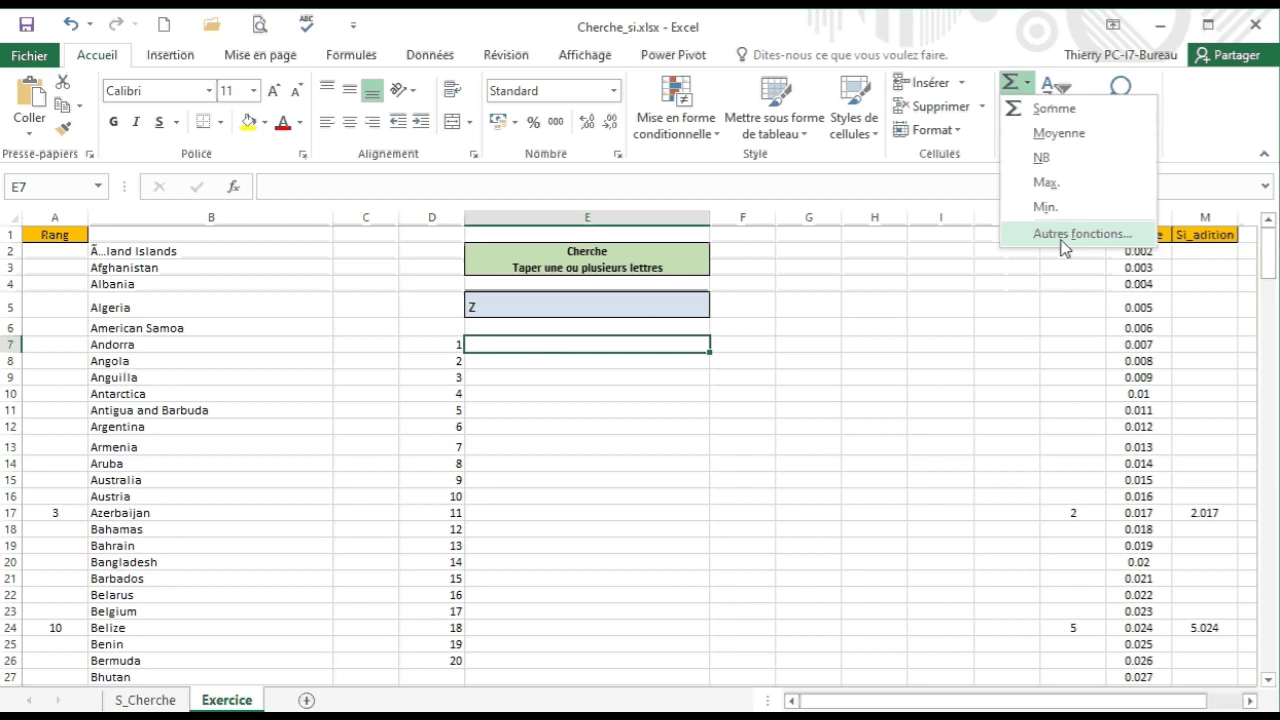
{"action": "left_click", "coordinate": [1065, 234]}
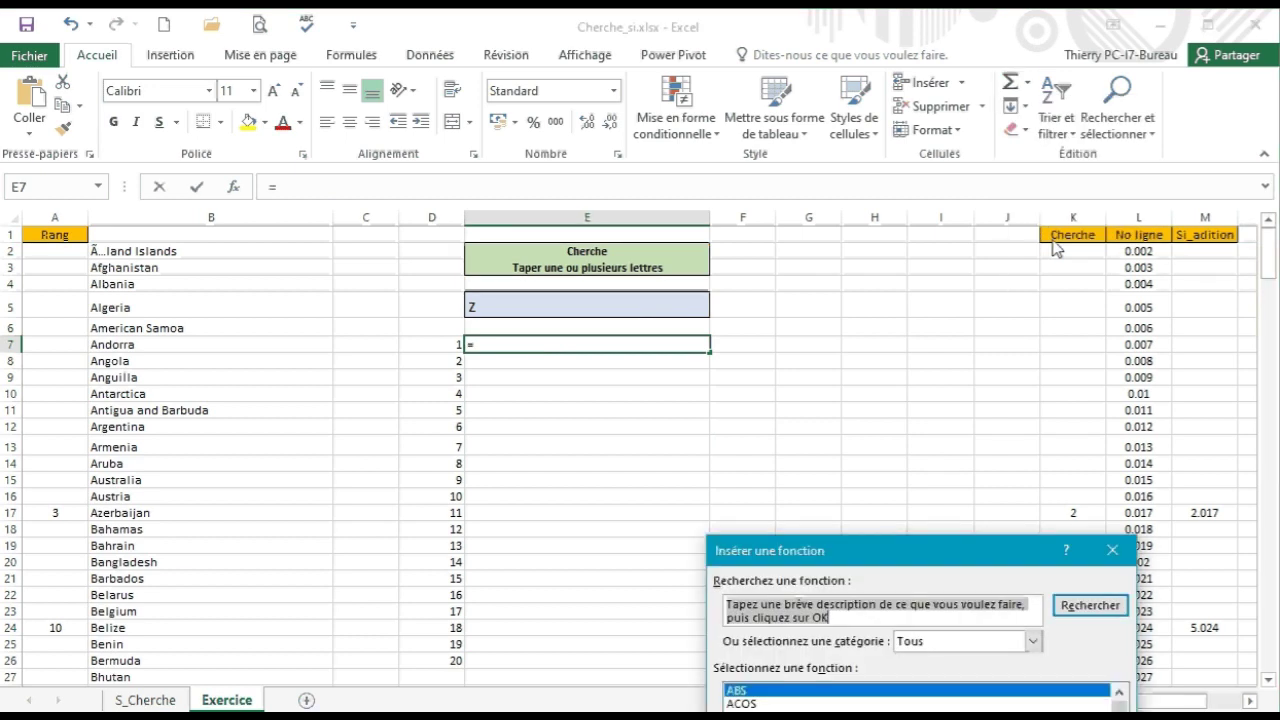
{"action": "left_click", "coordinate": [960, 716]}
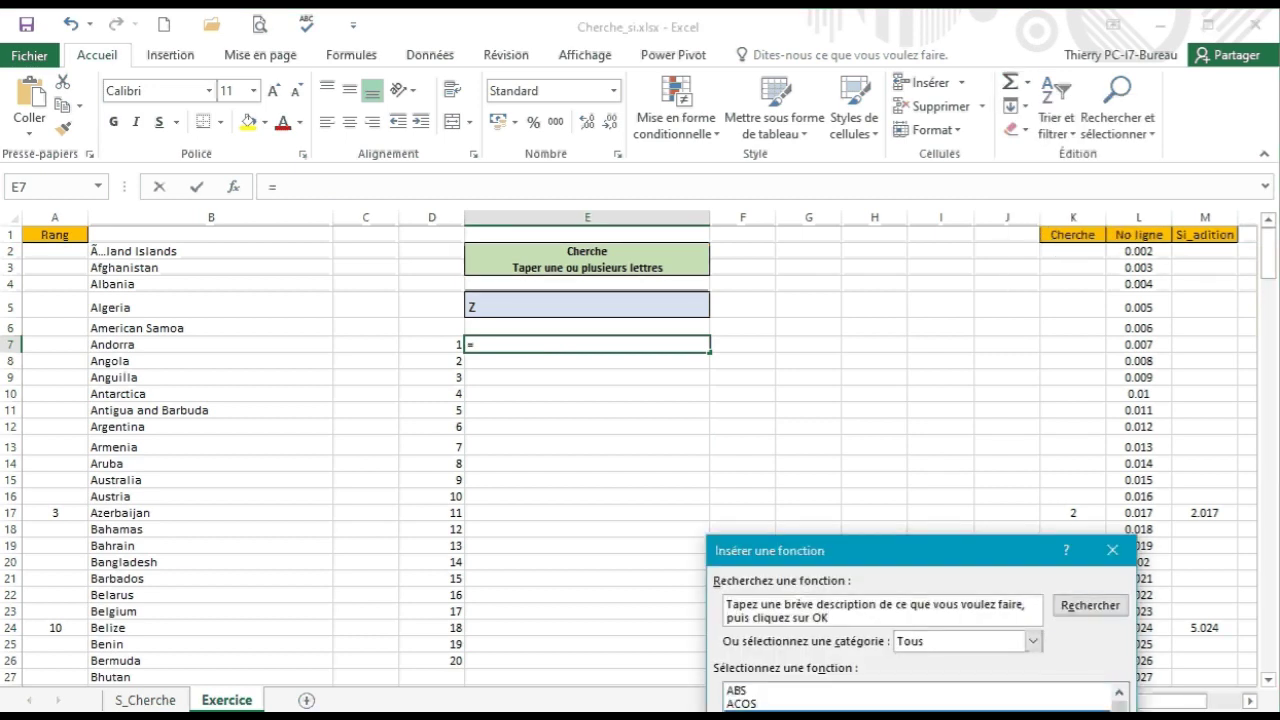
{"action": "type", "text": "re"}
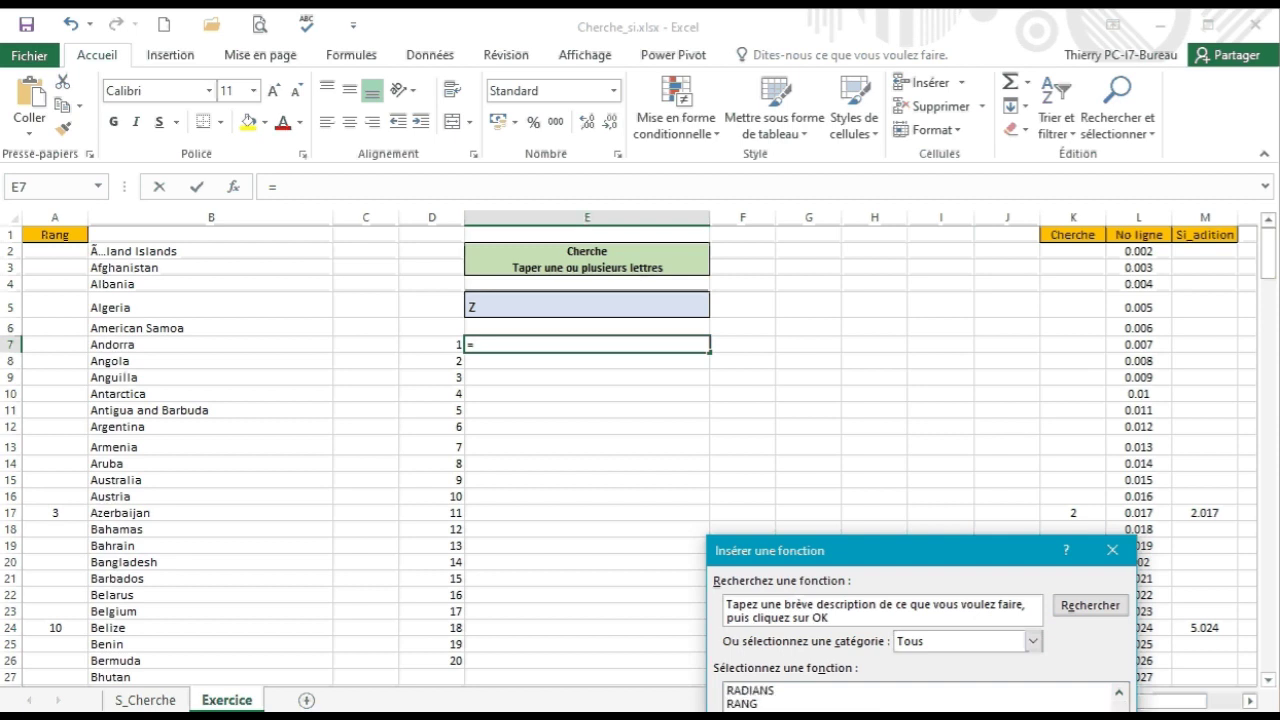
{"action": "scroll", "coordinate": [920, 700], "scroll_direction": "down", "scroll_amount": 1}
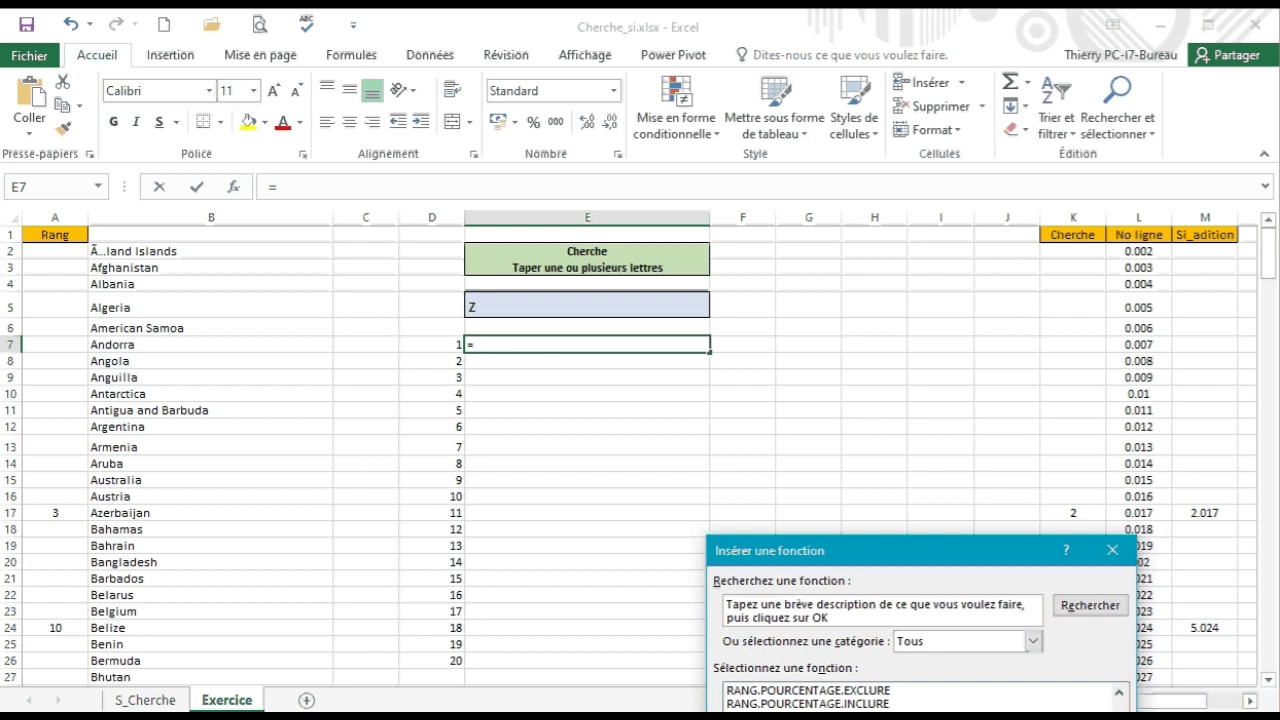
{"action": "key", "text": "Return"}
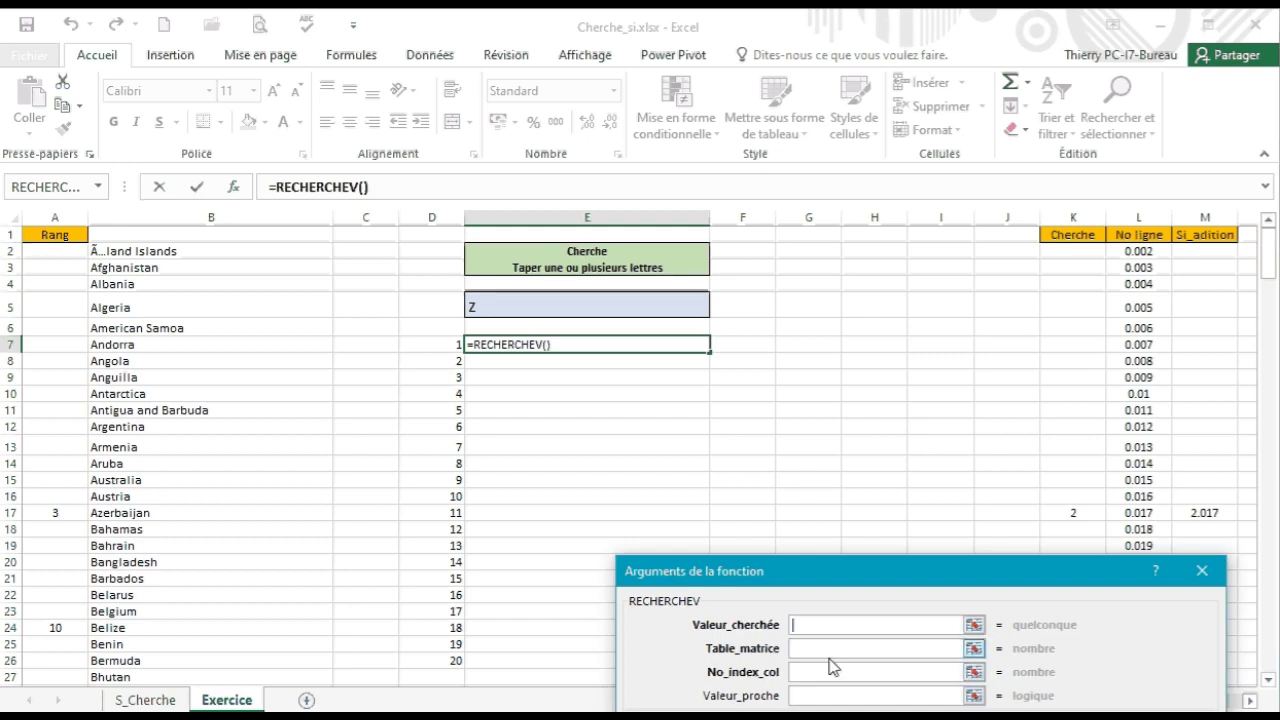
Complete the E7 formula as =RECHERCHEV(D7;A:B;2;0) and fill it down to E26.
{"action": "left_click", "coordinate": [427, 344]}
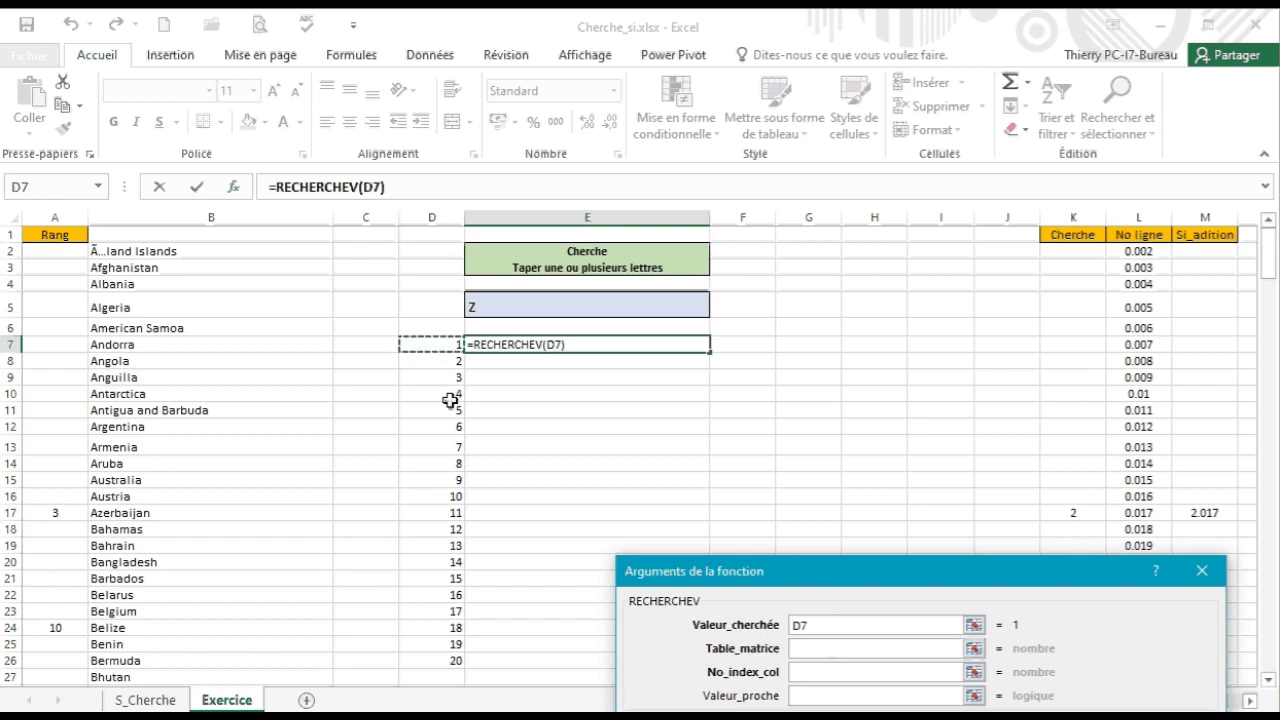
{"action": "left_click", "coordinate": [808, 648]}
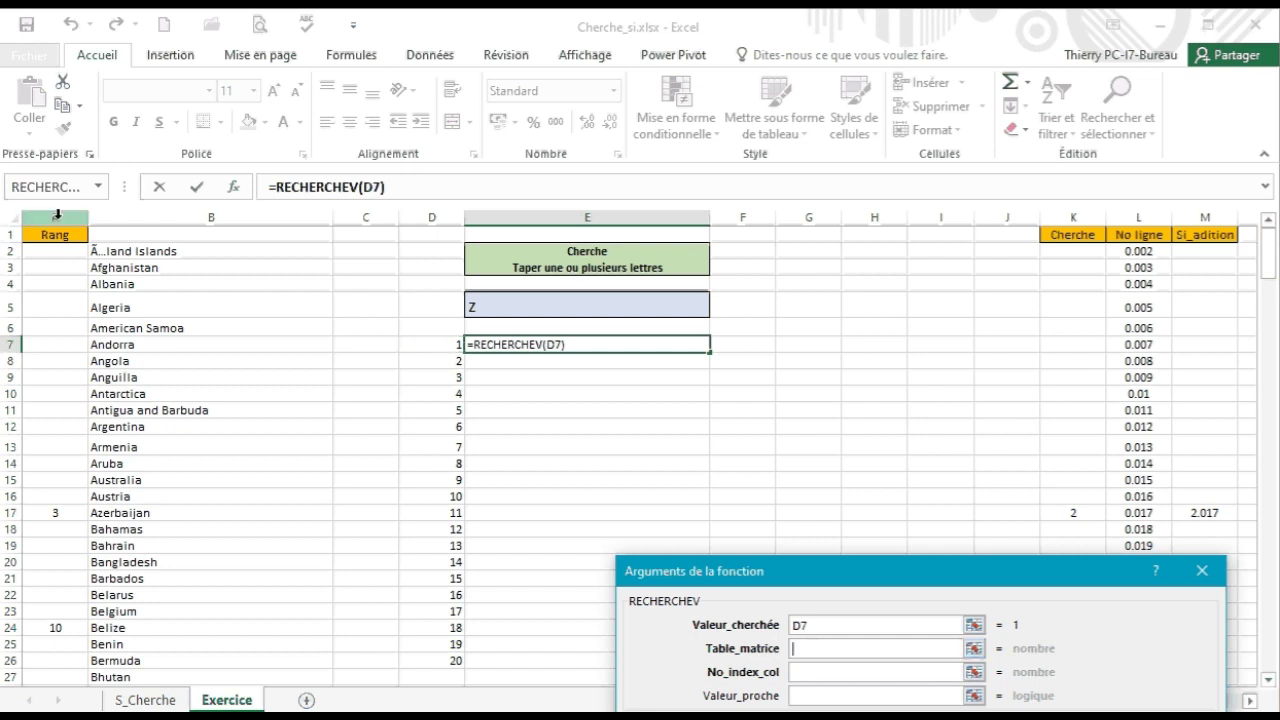
{"action": "left_click_drag", "start_coordinate": [56, 214], "coordinate": [172, 207]}
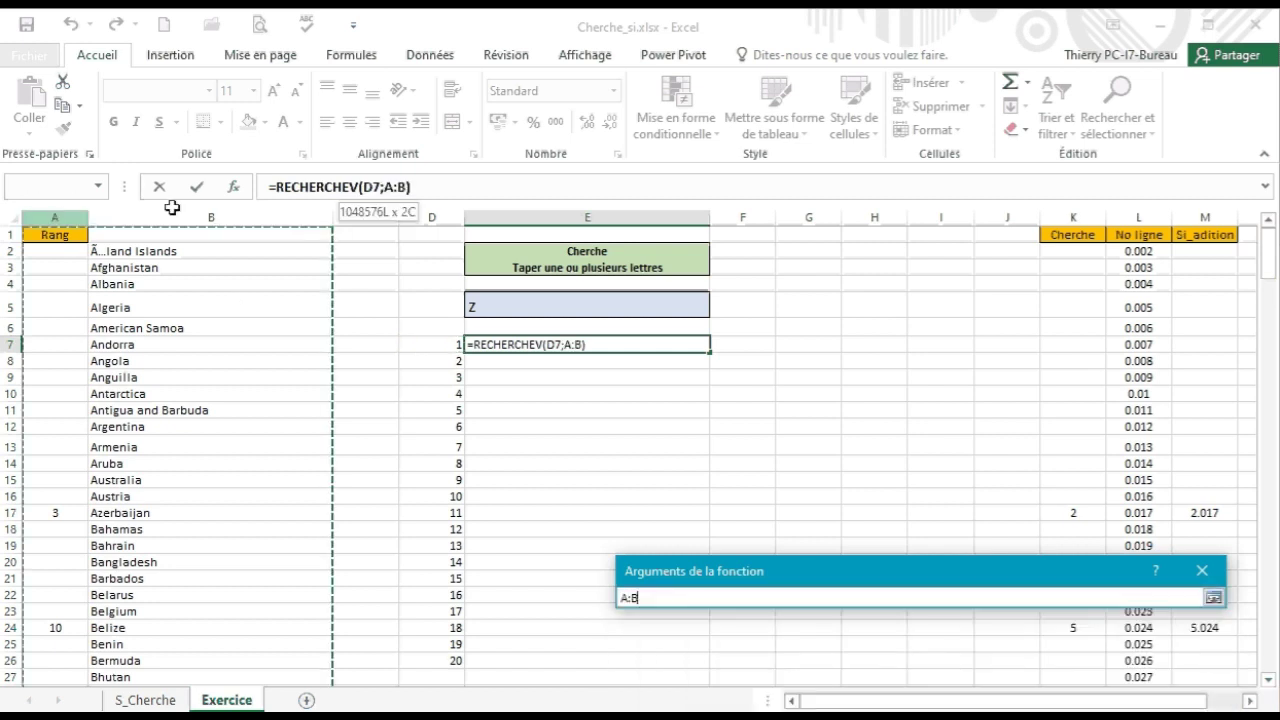
{"action": "left_click_drag", "start_coordinate": [172, 207], "coordinate": [172, 207]}
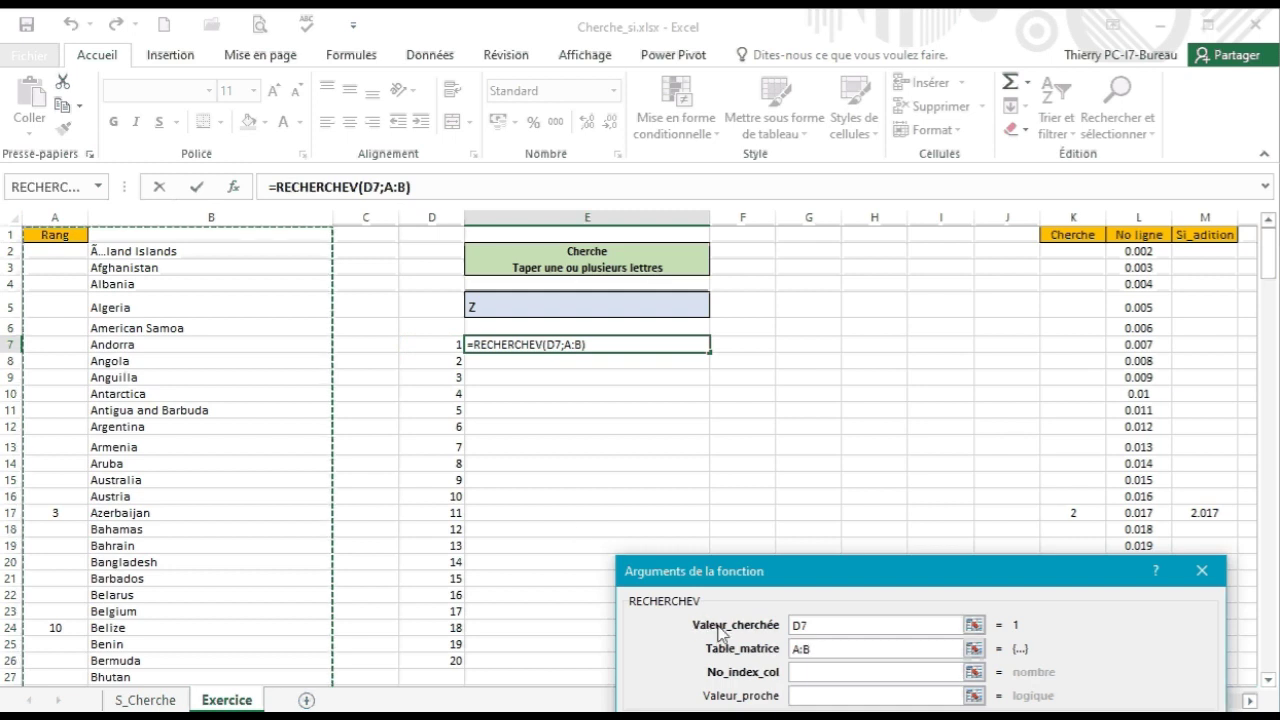
{"action": "left_click", "coordinate": [808, 671]}
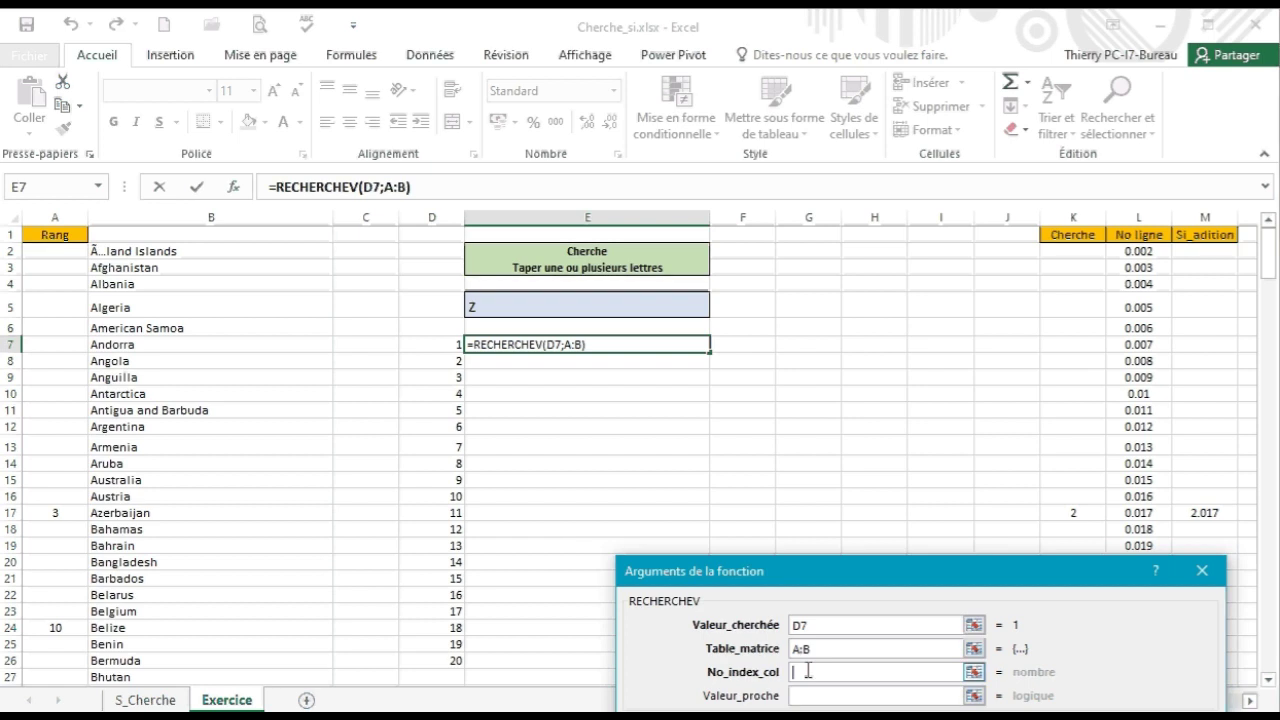
{"action": "type", "text": "2"}
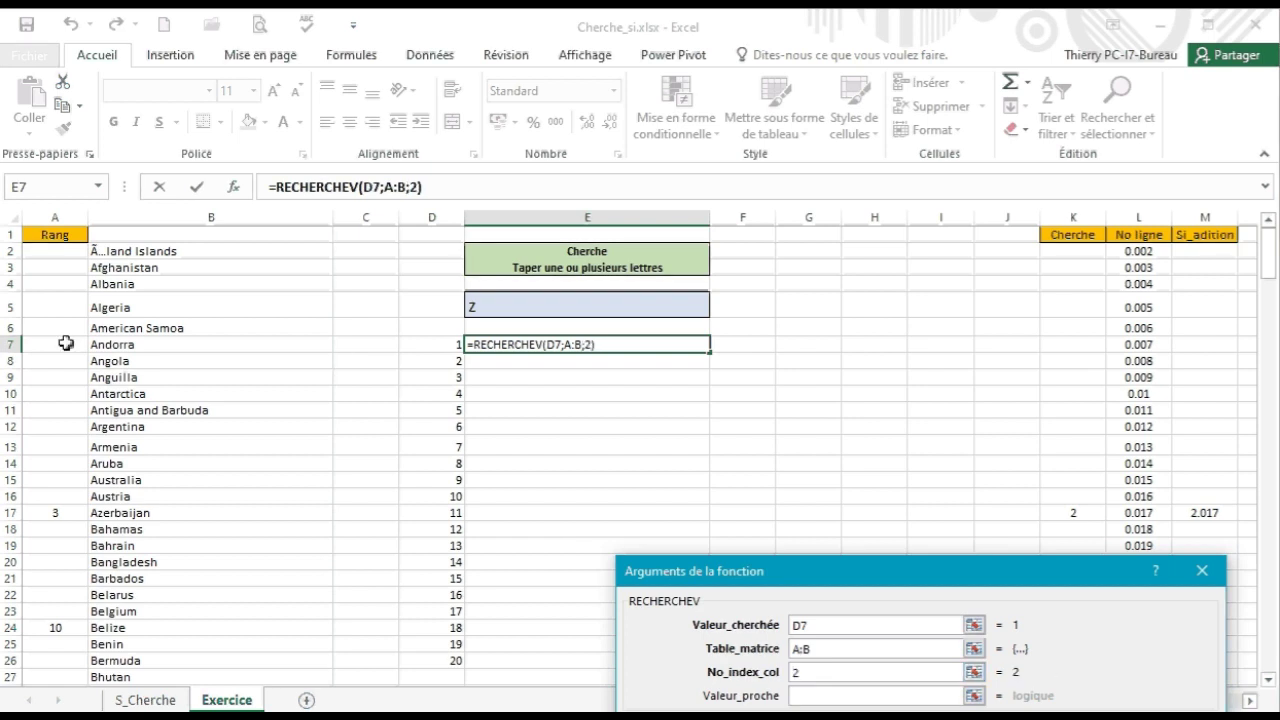
{"action": "left_click", "coordinate": [797, 695]}
{"action": "type", "text": "0"}
{"action": "key", "text": "Return"}
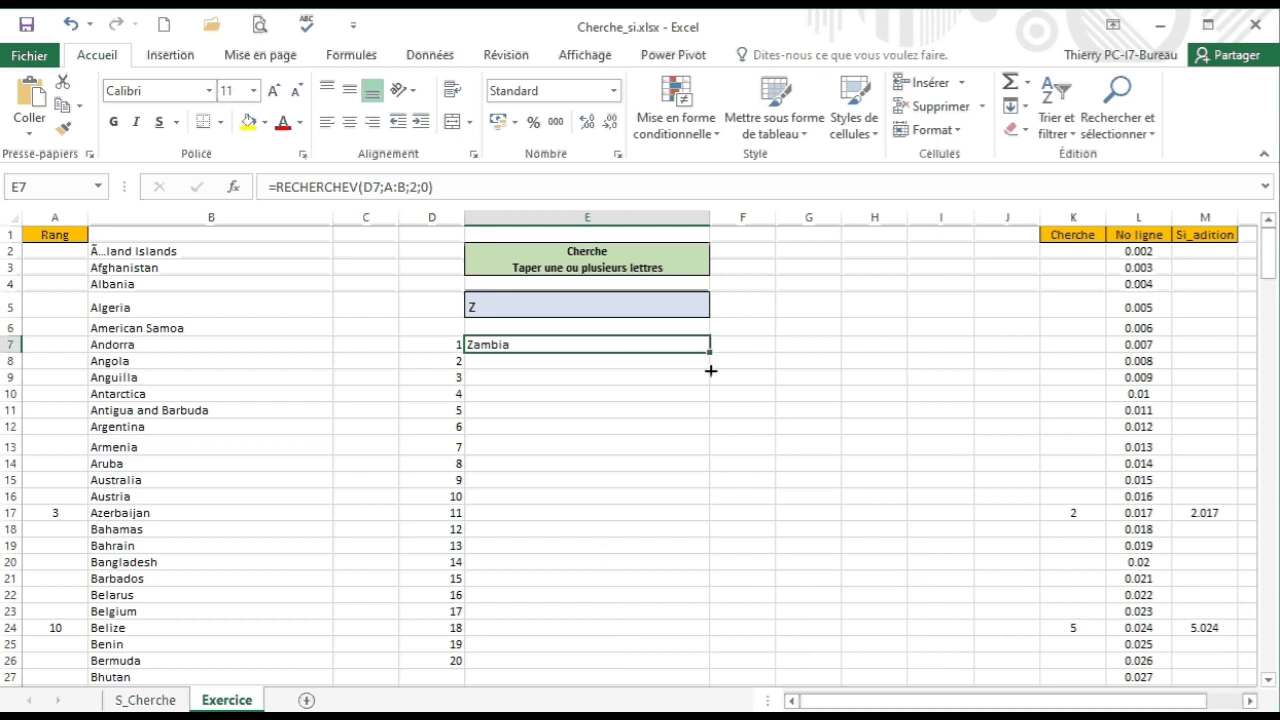
{"action": "left_click_drag", "start_coordinate": [709, 352], "coordinate": [715, 665]}
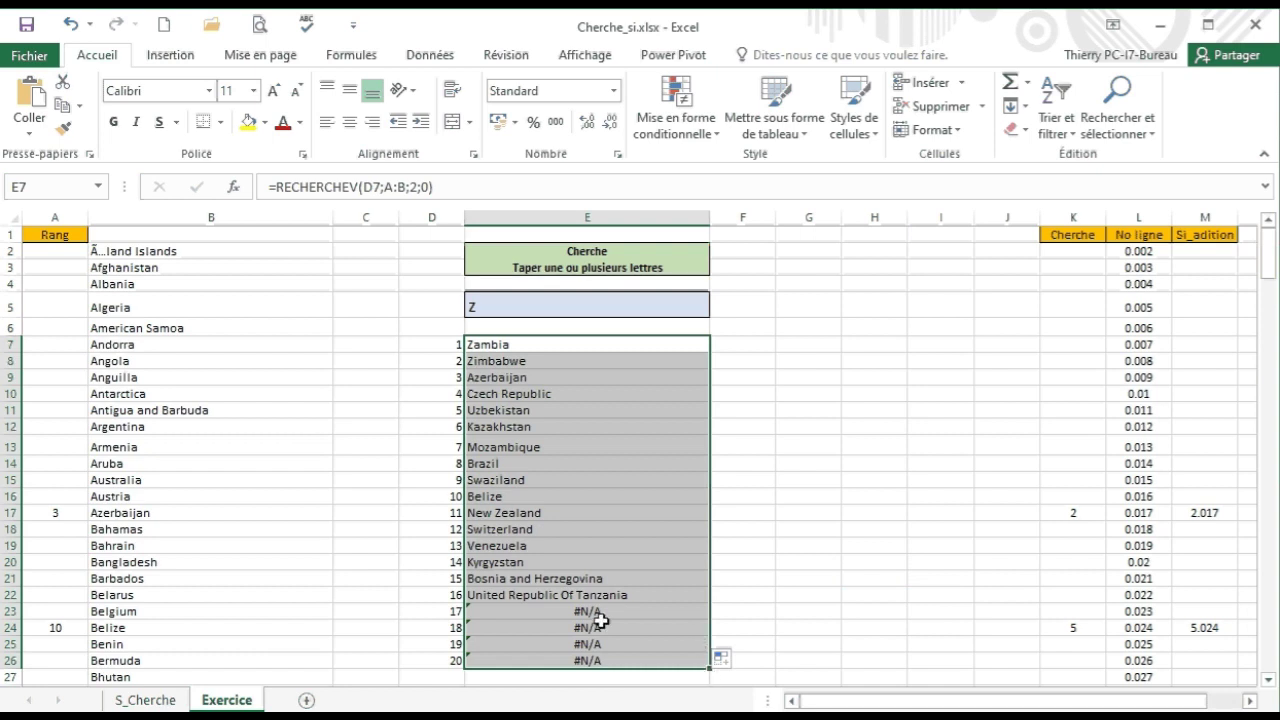
Wrap the E7 formula in an error check as =SIERREUR(RECHERCHEV(D7;A:B;2;0);"") and fill it down to E26.
{"action": "left_click", "coordinate": [512, 346]}
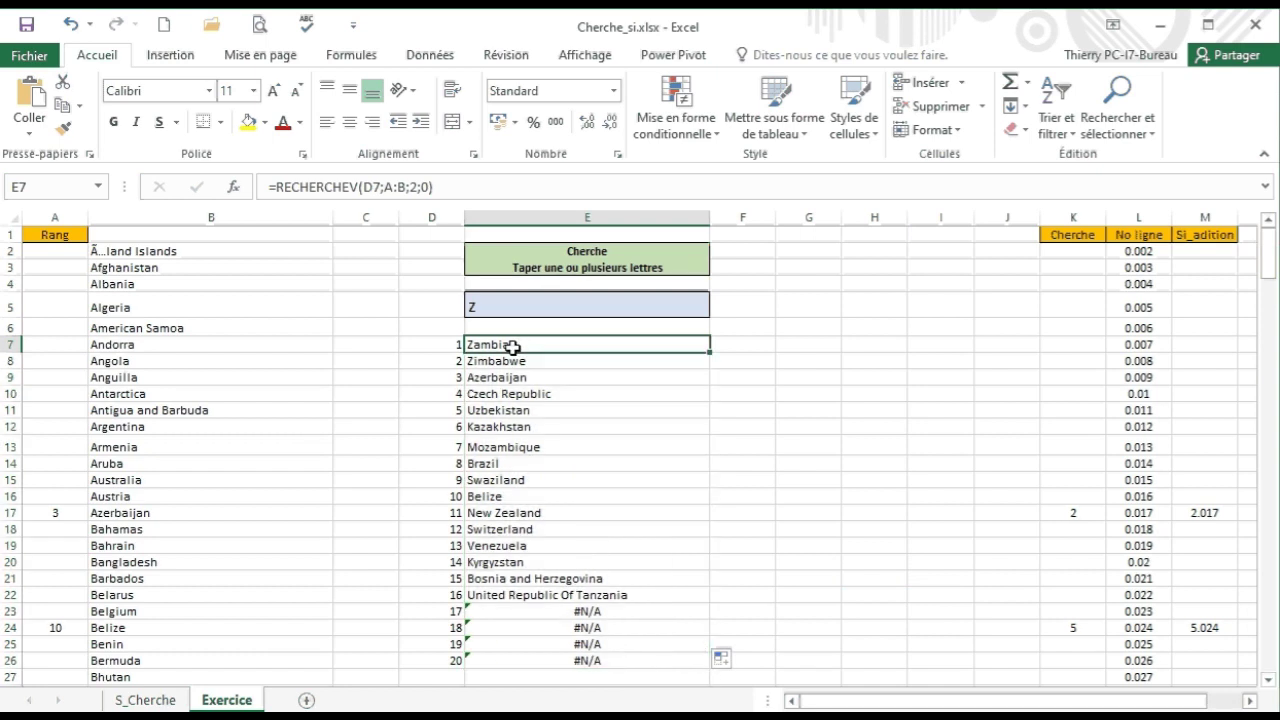
{"action": "left_click", "coordinate": [270, 181]}
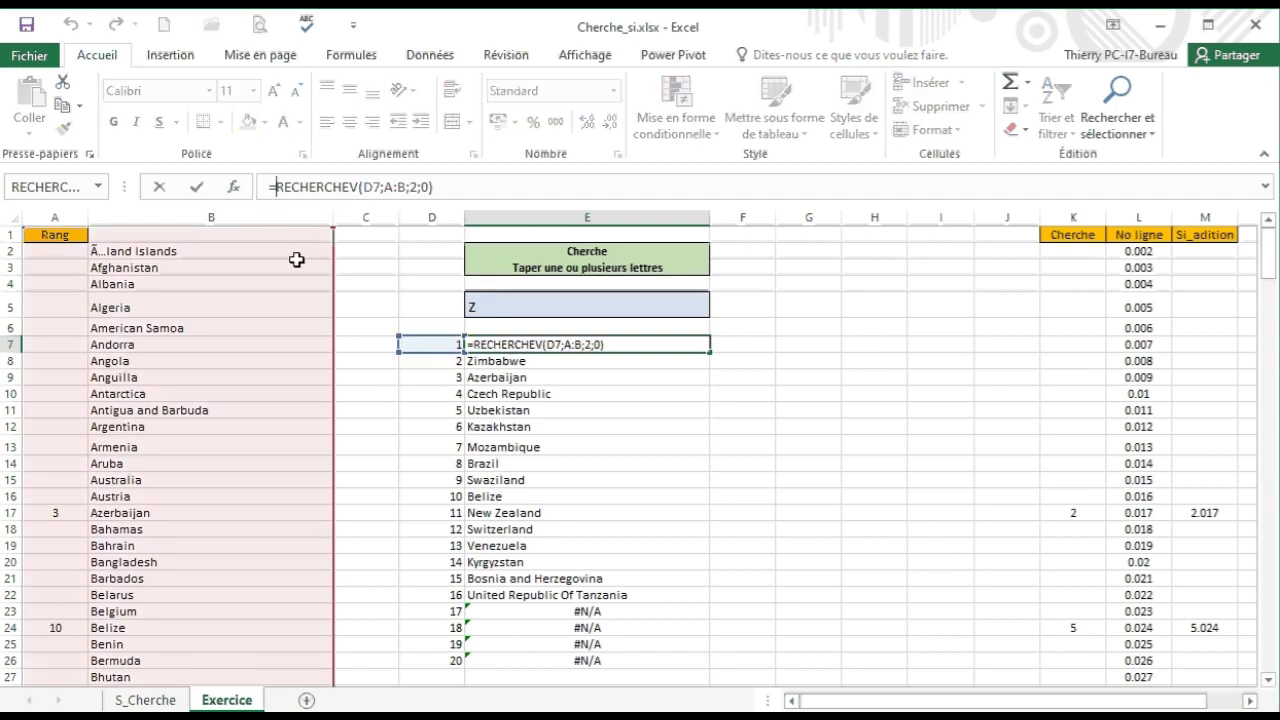
{"action": "type", "text": "si"}
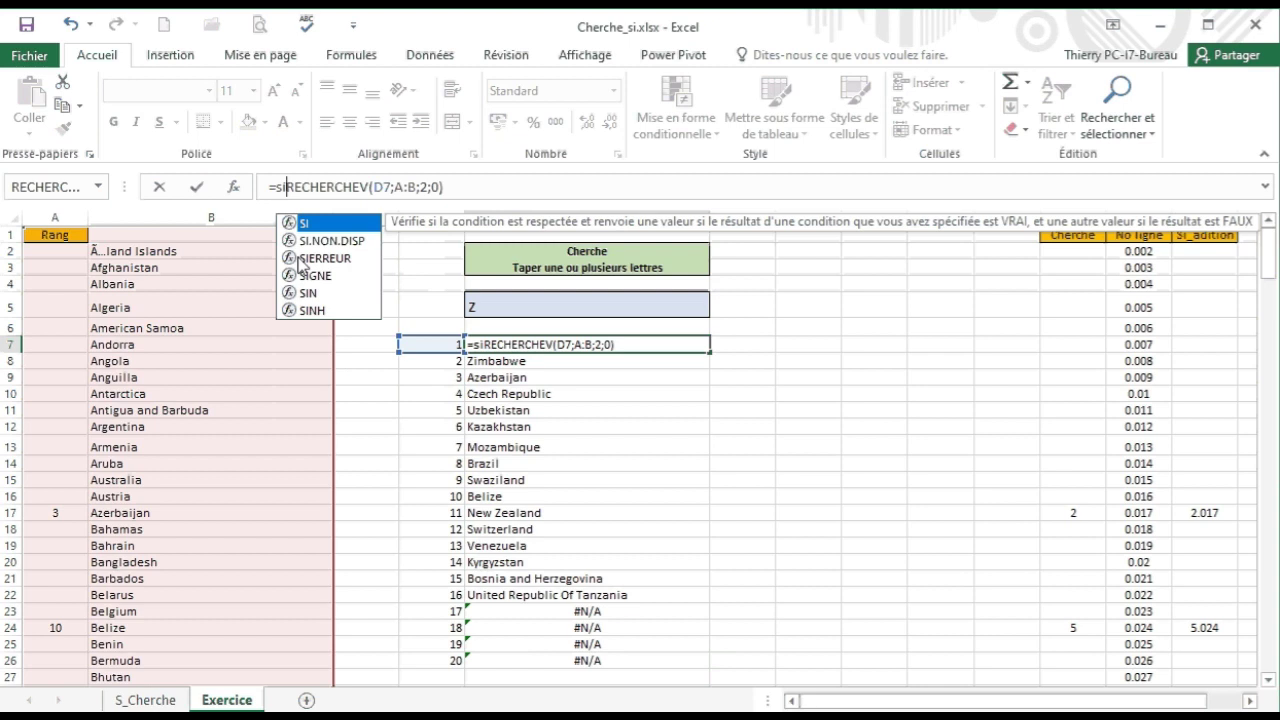
{"action": "double_click", "coordinate": [307, 258]}
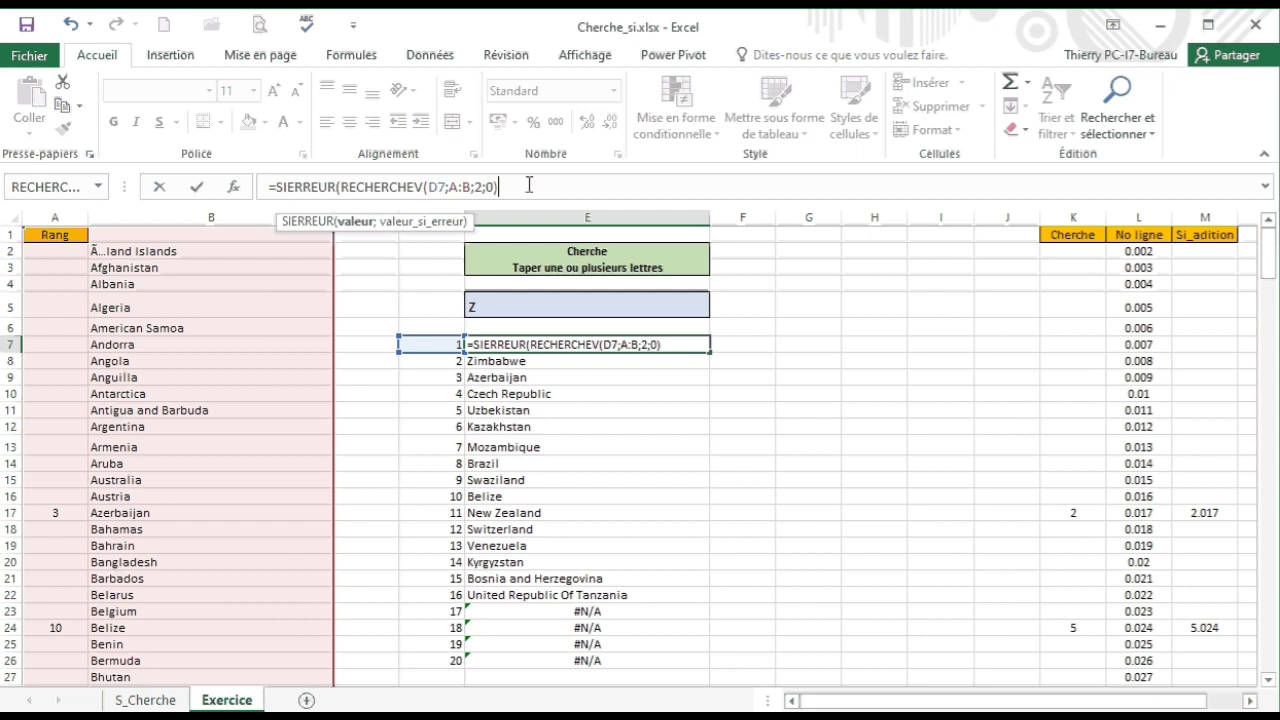
{"action": "type", "text": ";"}
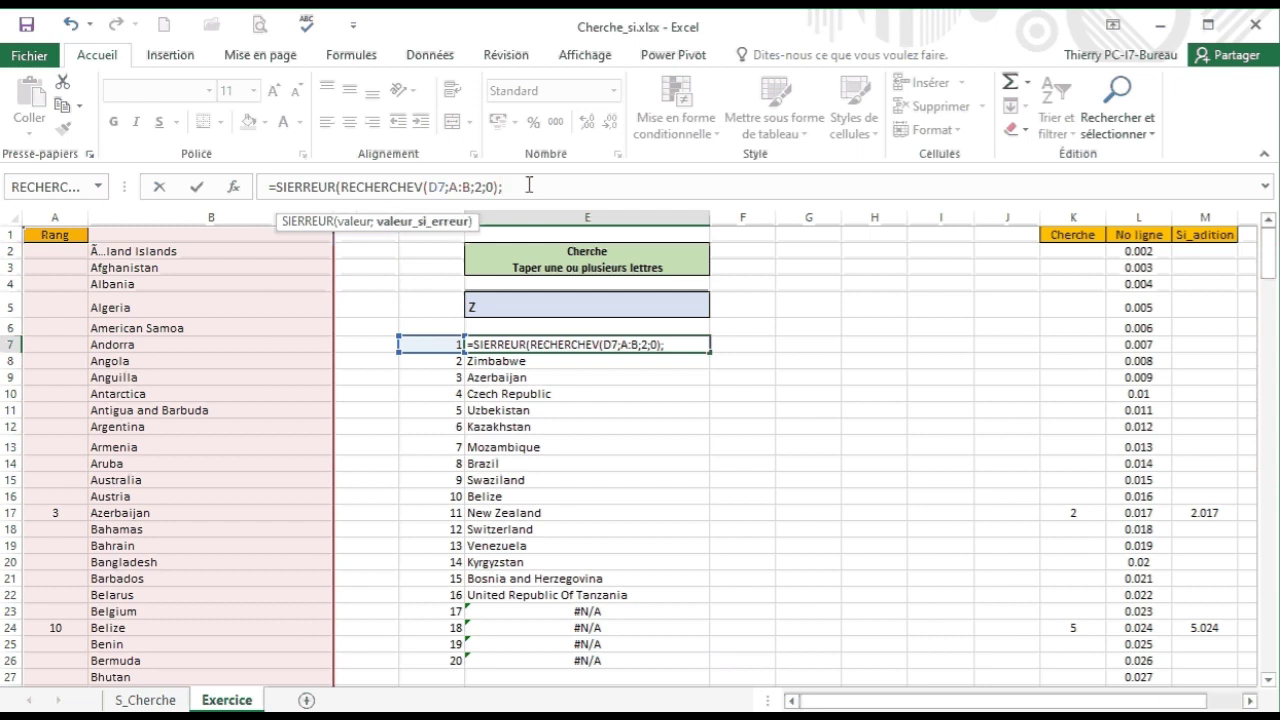
{"action": "type", "text": "\"\")"}
{"action": "key", "text": "Return"}
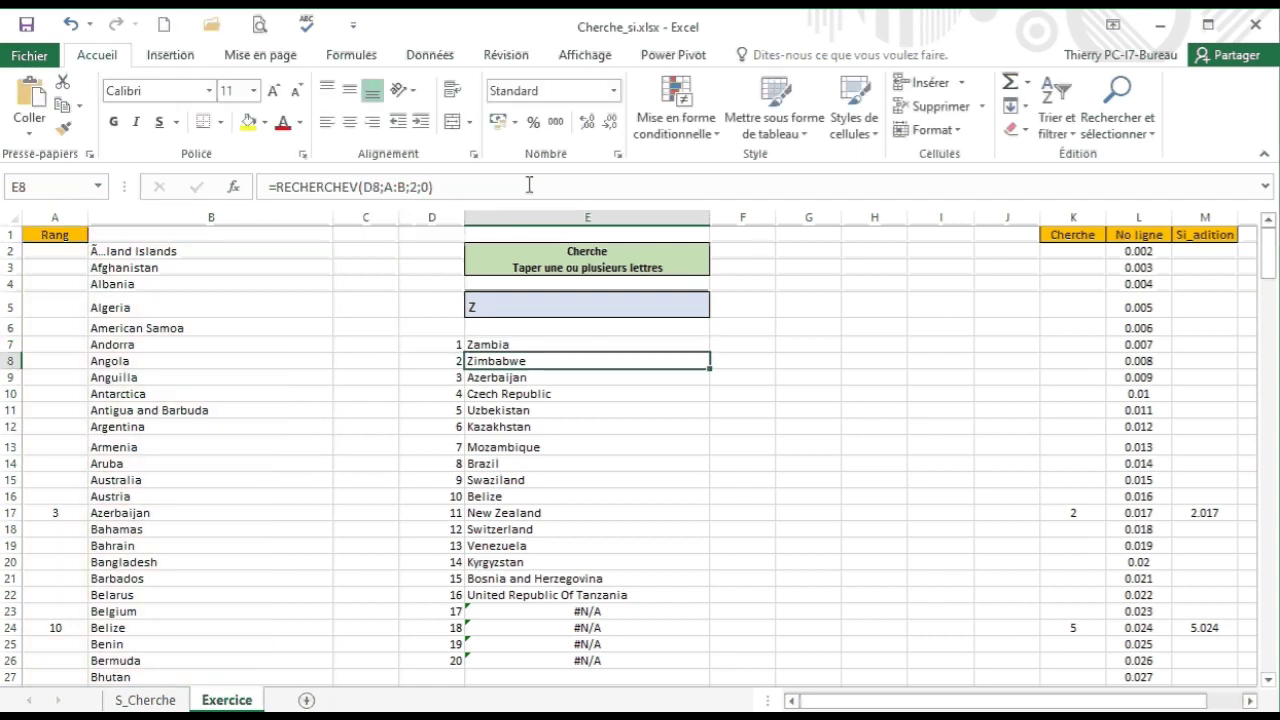
{"action": "left_click", "coordinate": [627, 347]}
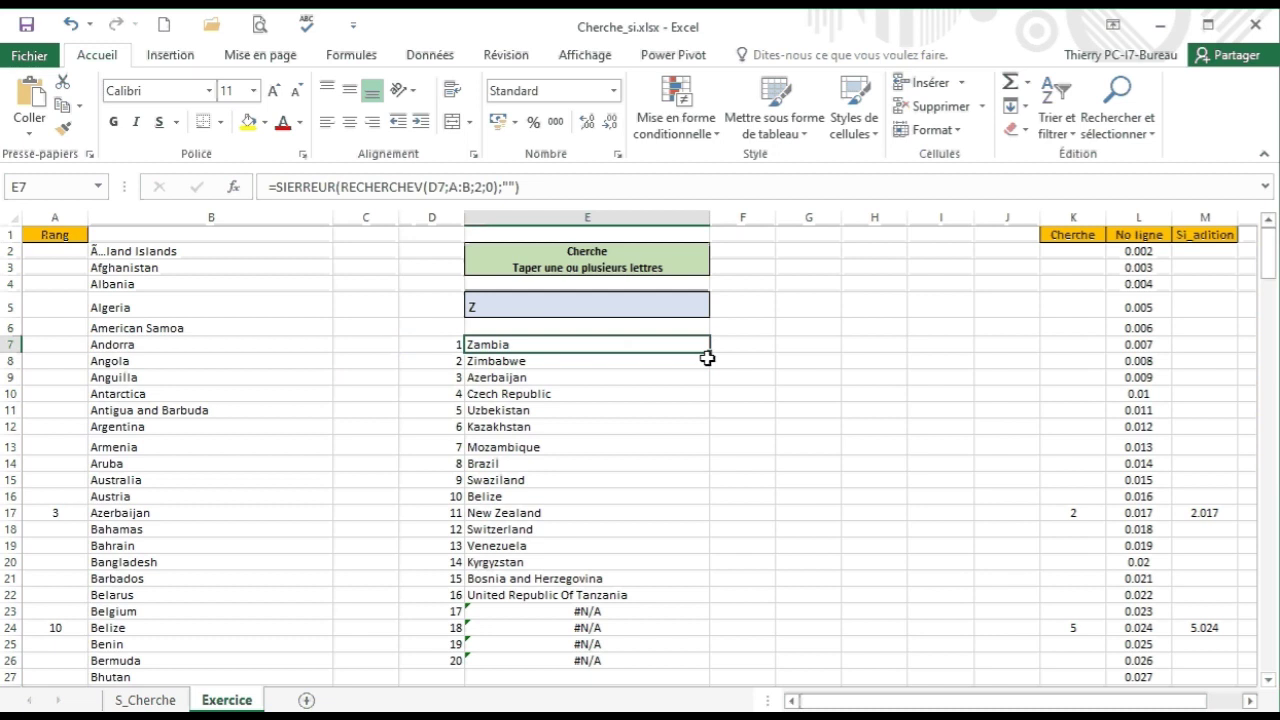
{"action": "double_click", "coordinate": [709, 353]}
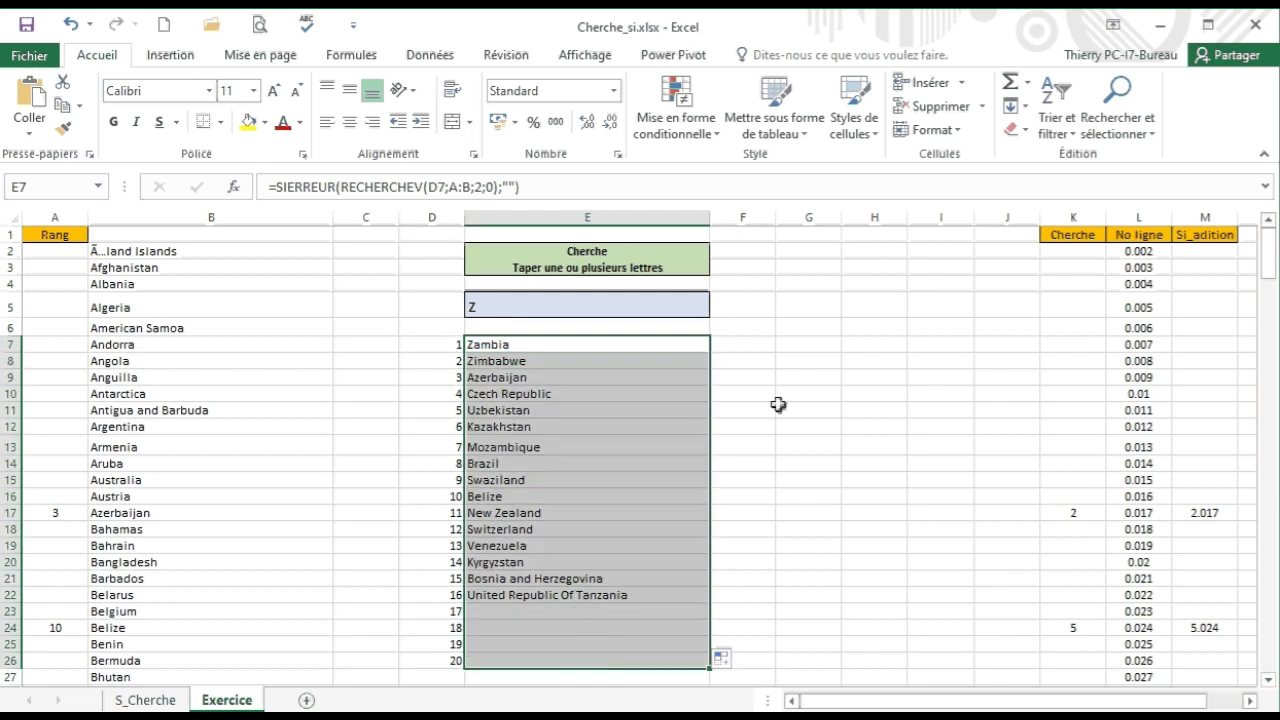
{"action": "left_click", "coordinate": [769, 396]}
{"action": "left_click", "coordinate": [795, 377]}
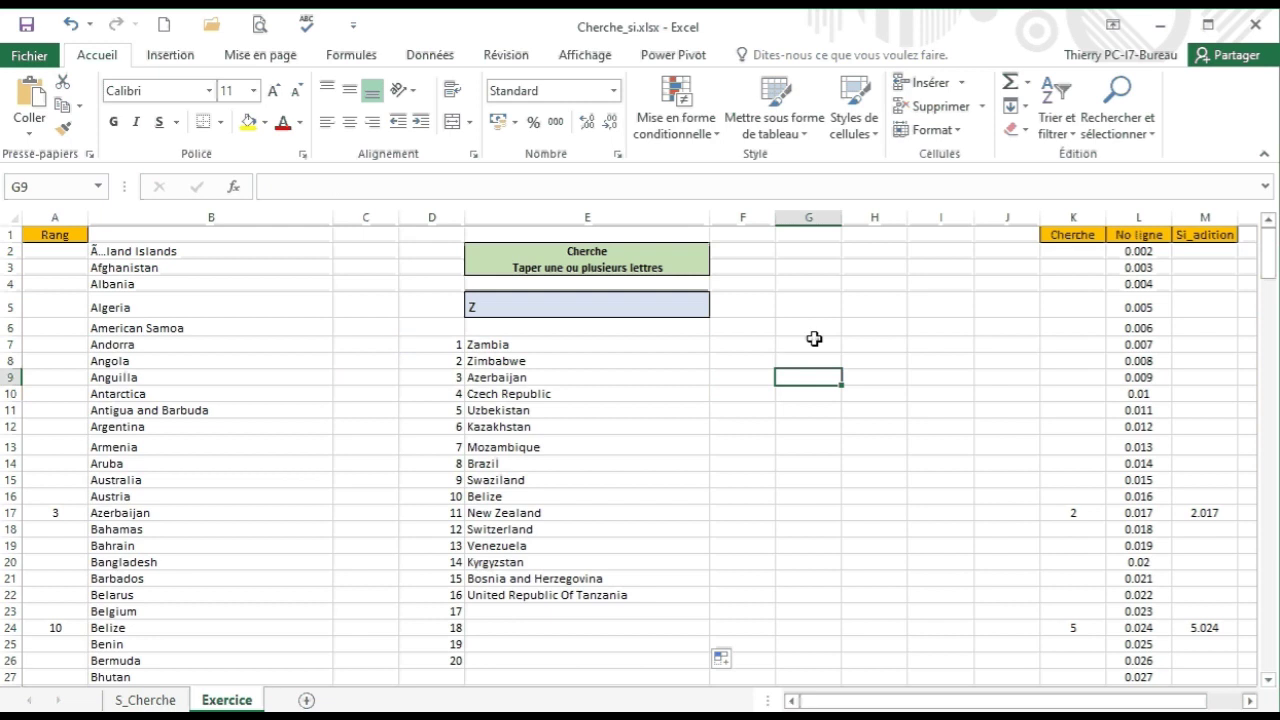
Test the country search by entering "sw" in search cell E5.
{"action": "left_click", "coordinate": [488, 294]}
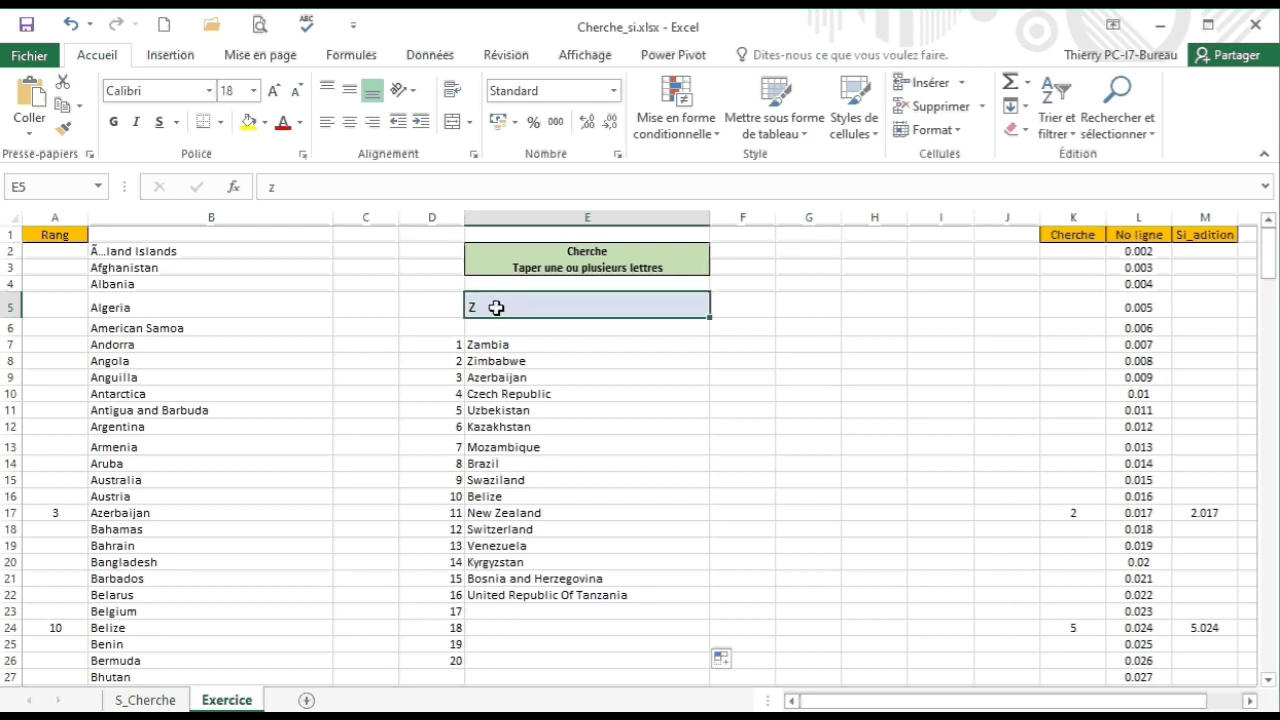
{"action": "type", "text": "z"}
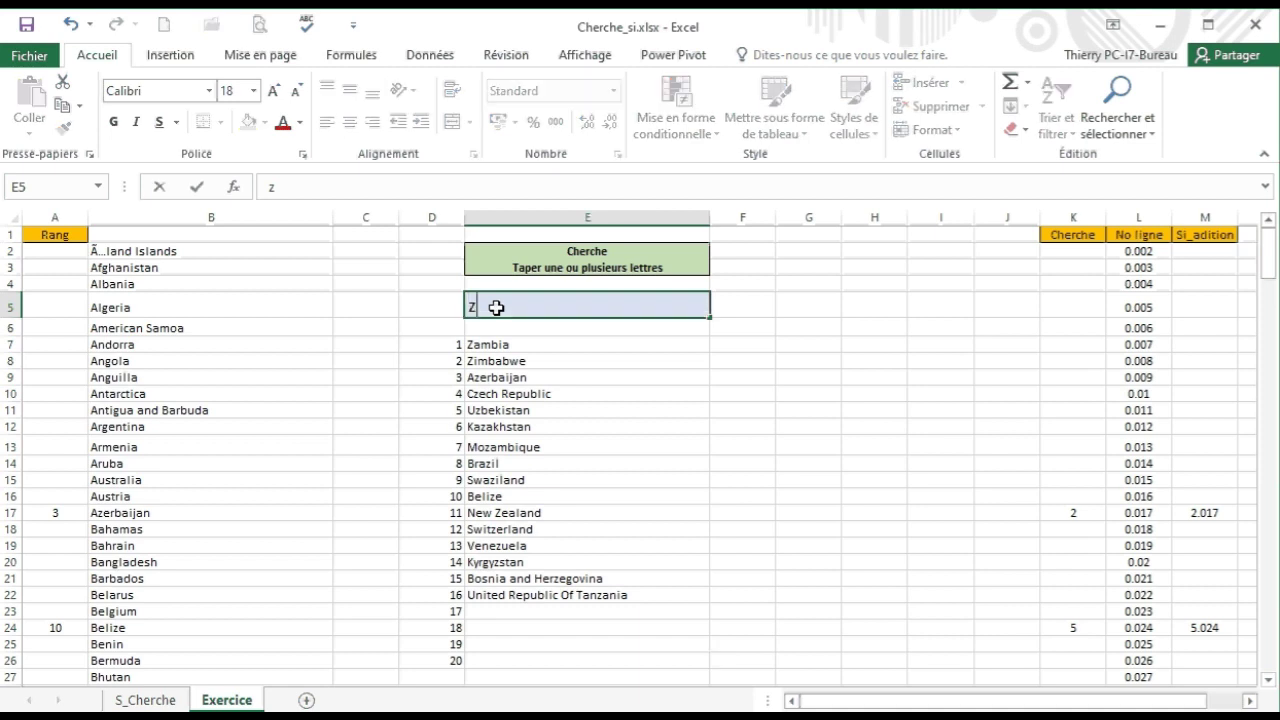
{"action": "key", "text": "BackSpace"}
{"action": "type", "text": "sw"}
{"action": "key", "text": "Return"}
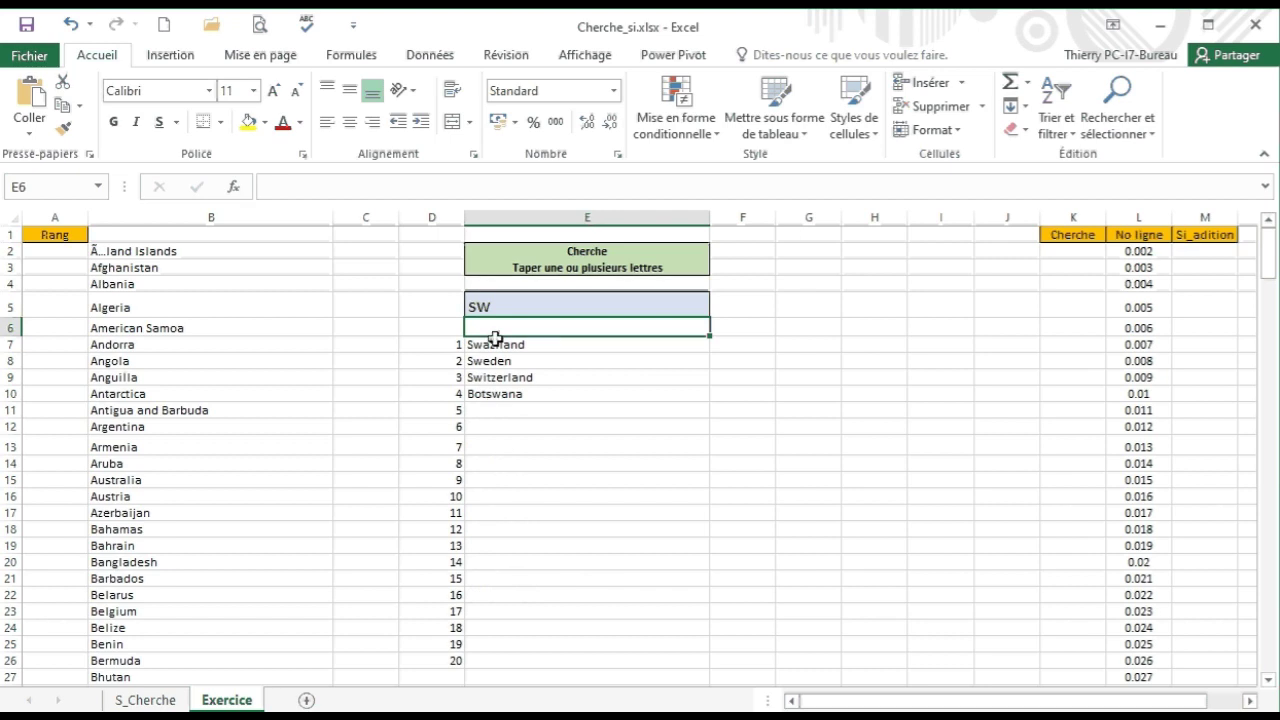
Narrow the country search by extending the text in E5 to "swi".
{"action": "left_click", "coordinate": [498, 307]}
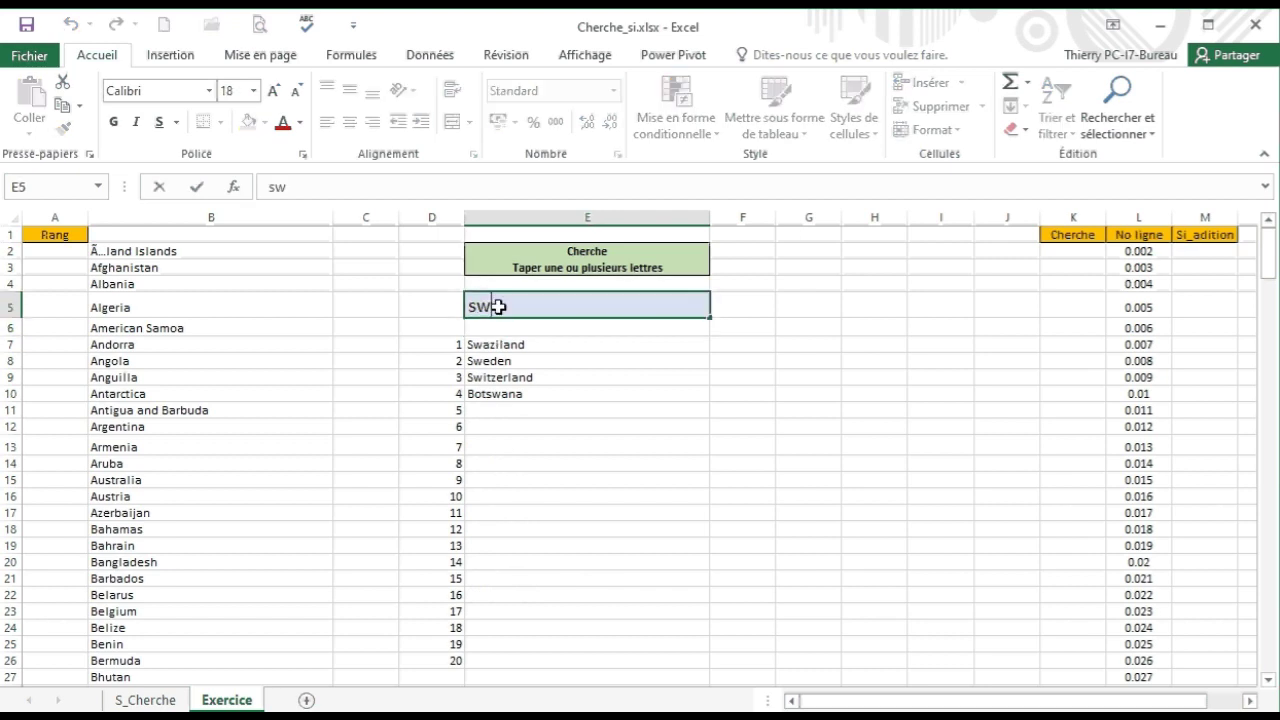
{"action": "type", "text": "i"}
{"action": "key", "text": "Return"}
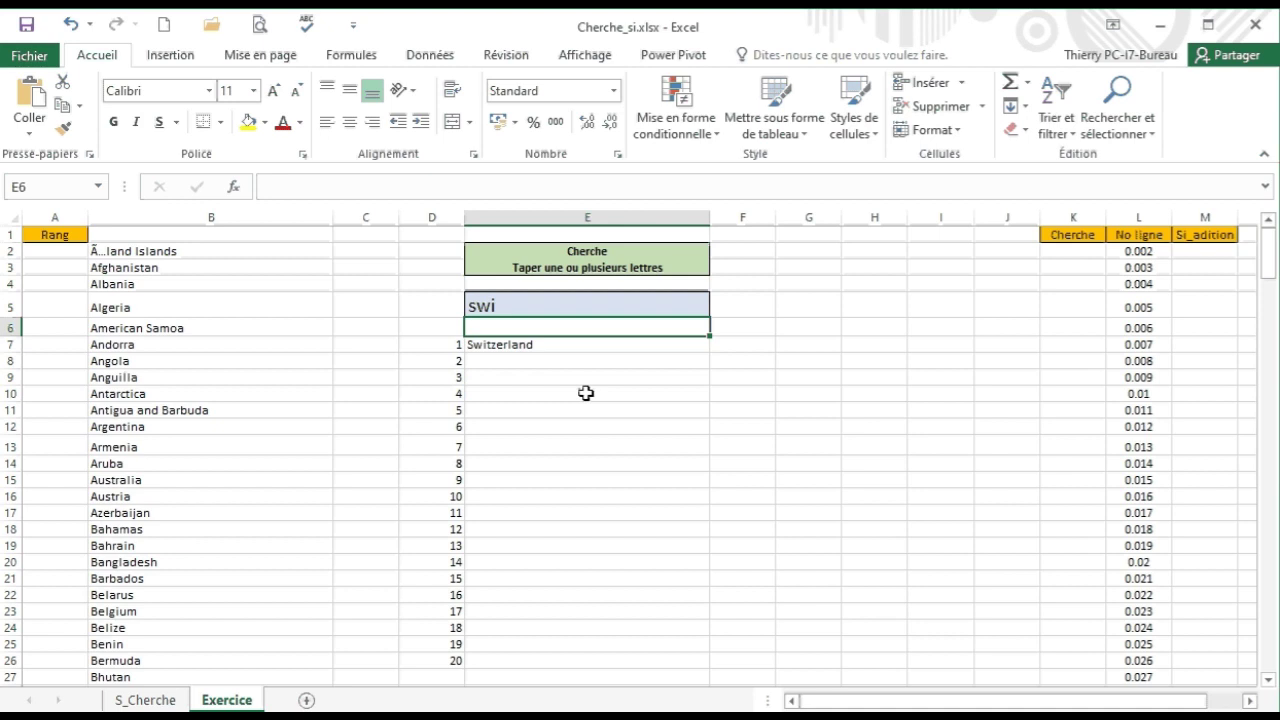
{"action": "left_click", "coordinate": [870, 392]}
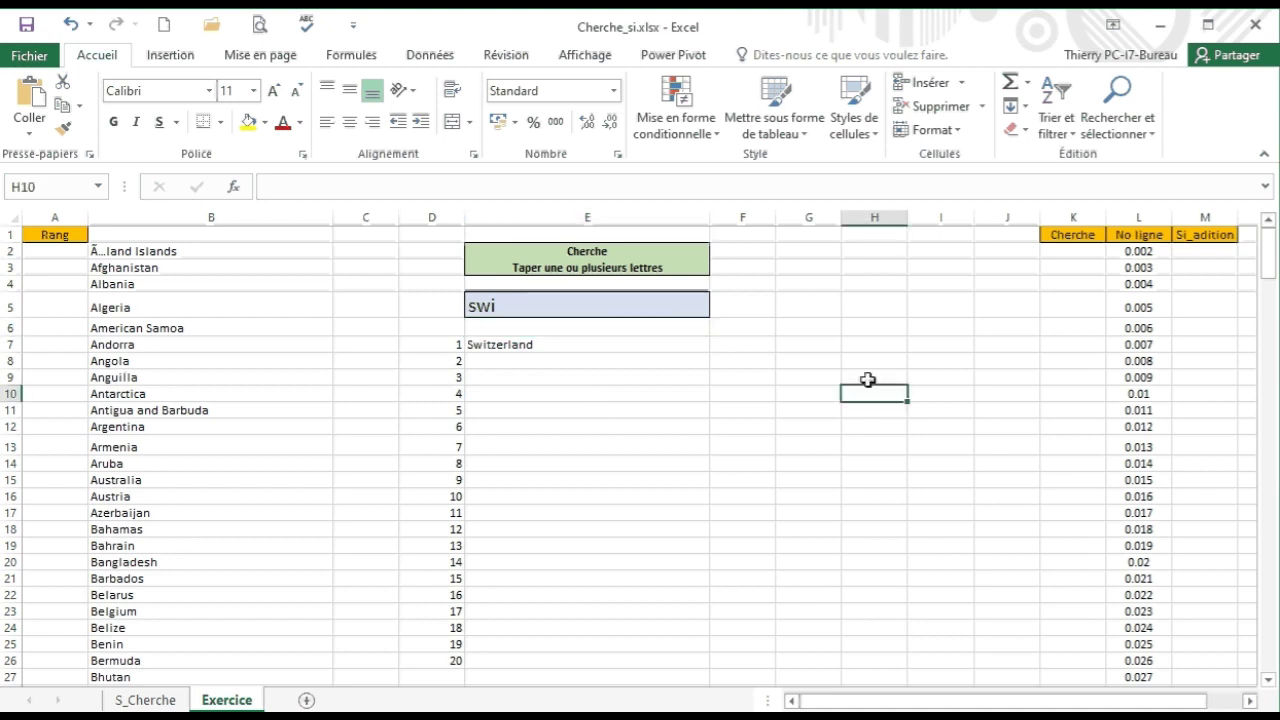
{"action": "left_click", "coordinate": [866, 378]}
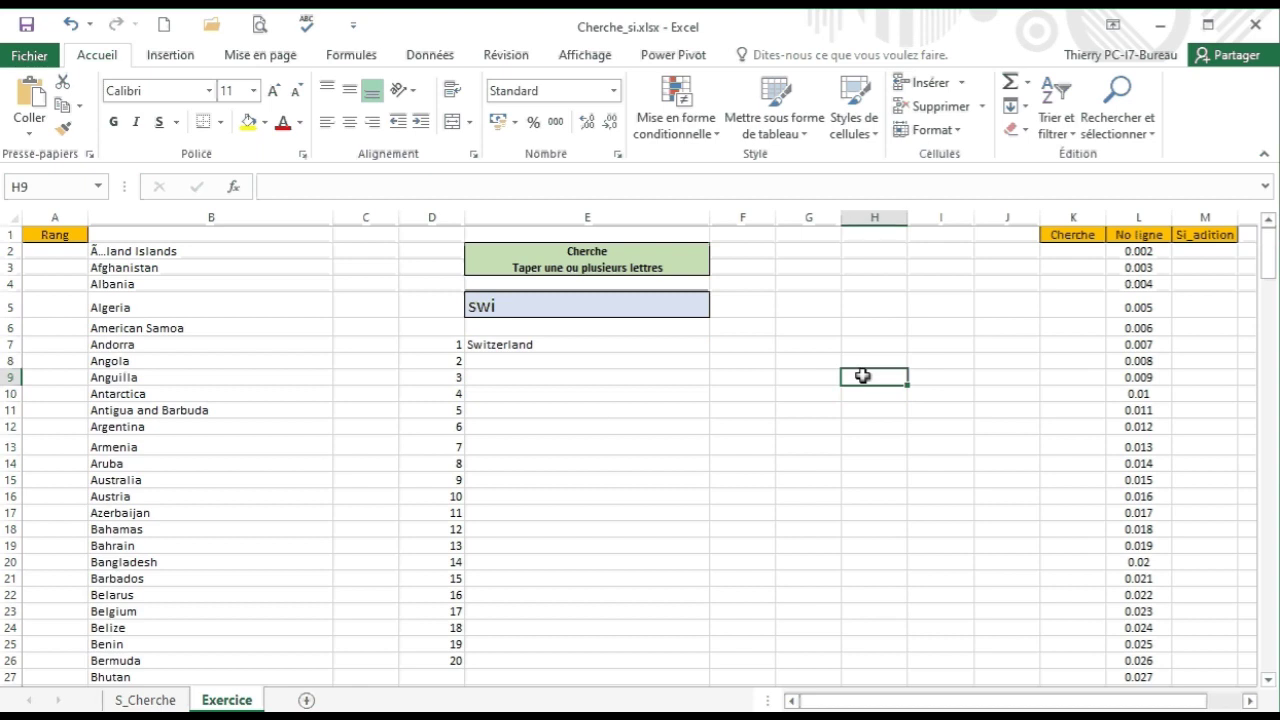